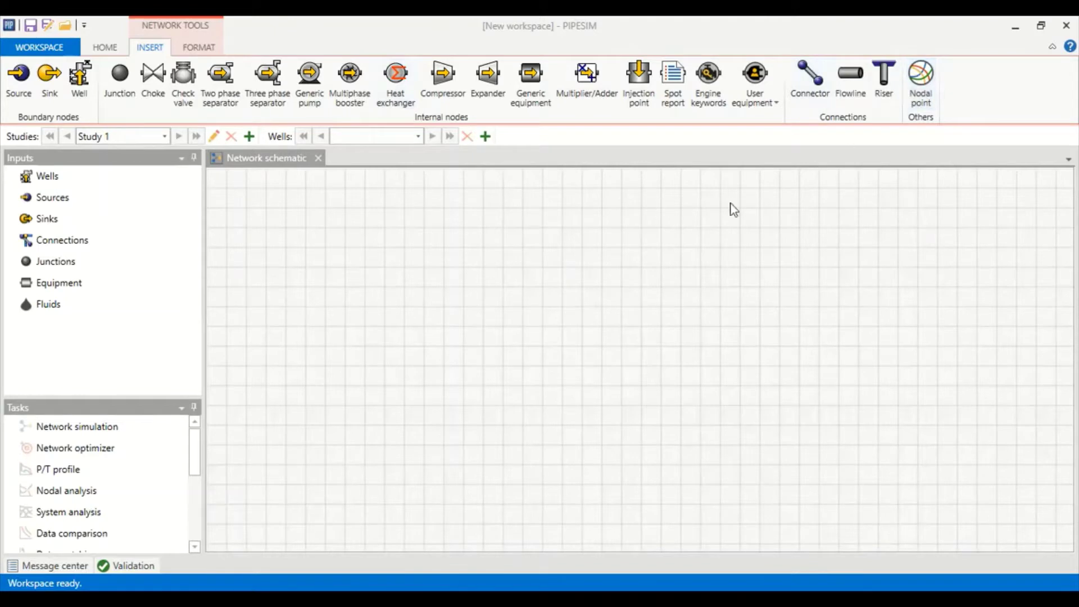
# Place a source, a compressor and a sink in a row on the network schematic.
pyautogui.click(18, 79)
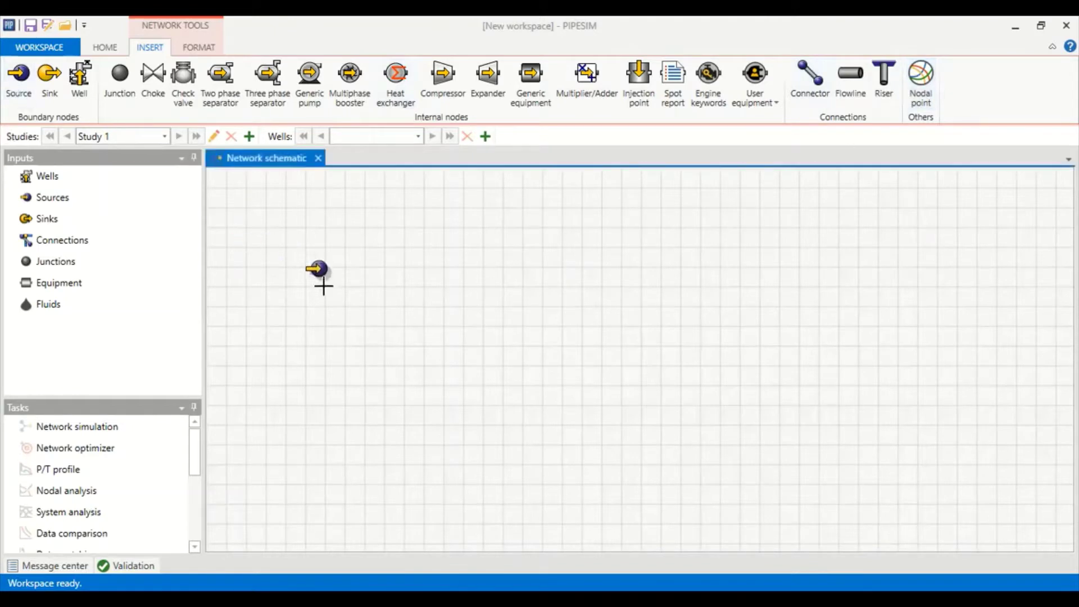
pyautogui.click(390, 325)
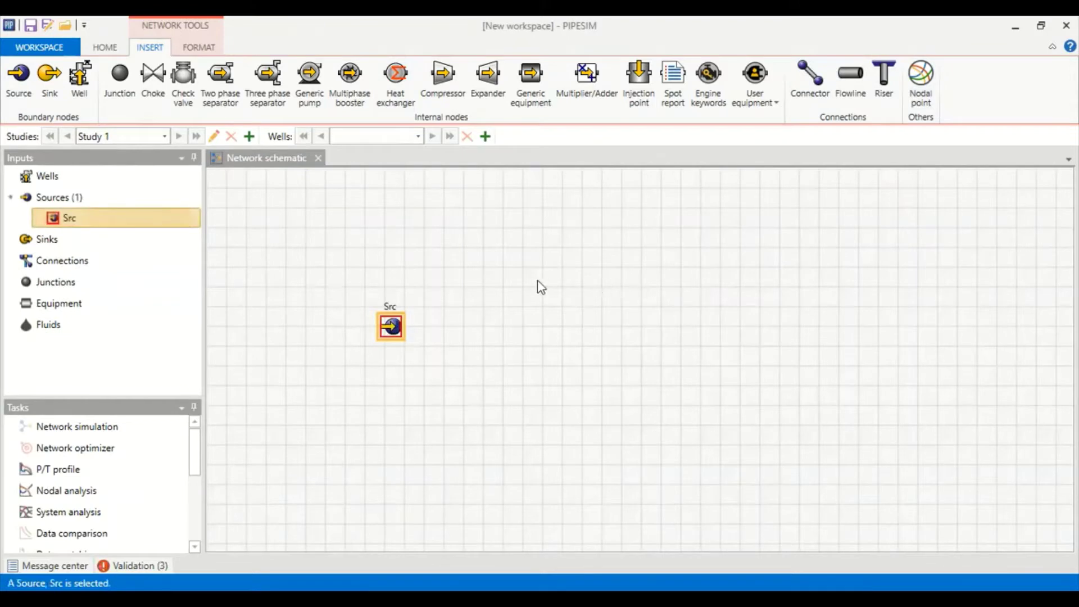
pyautogui.click(439, 79)
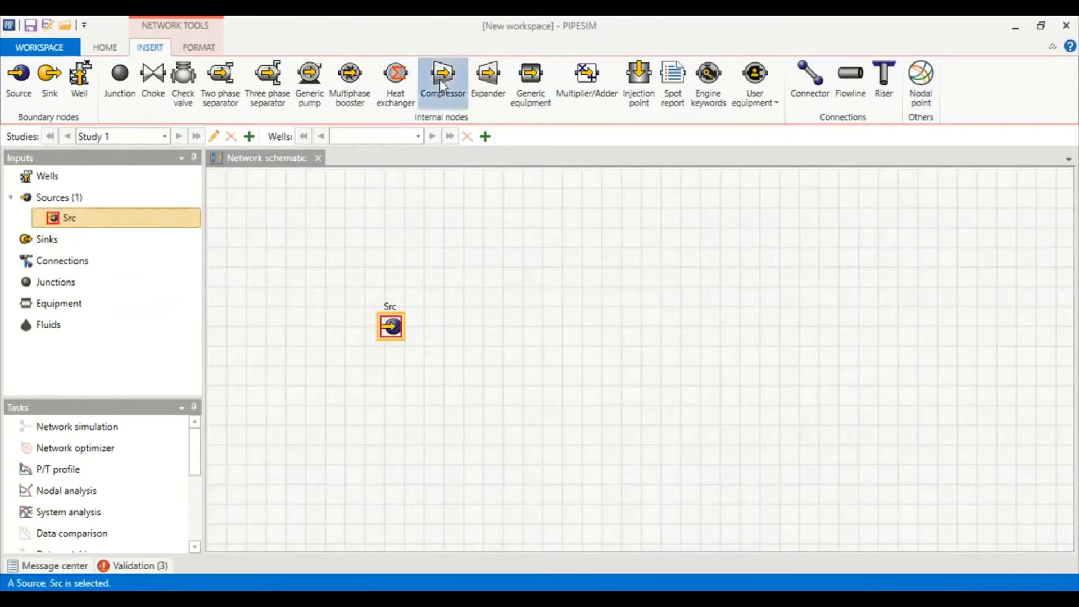
pyautogui.click(615, 324)
pyautogui.click(54, 84)
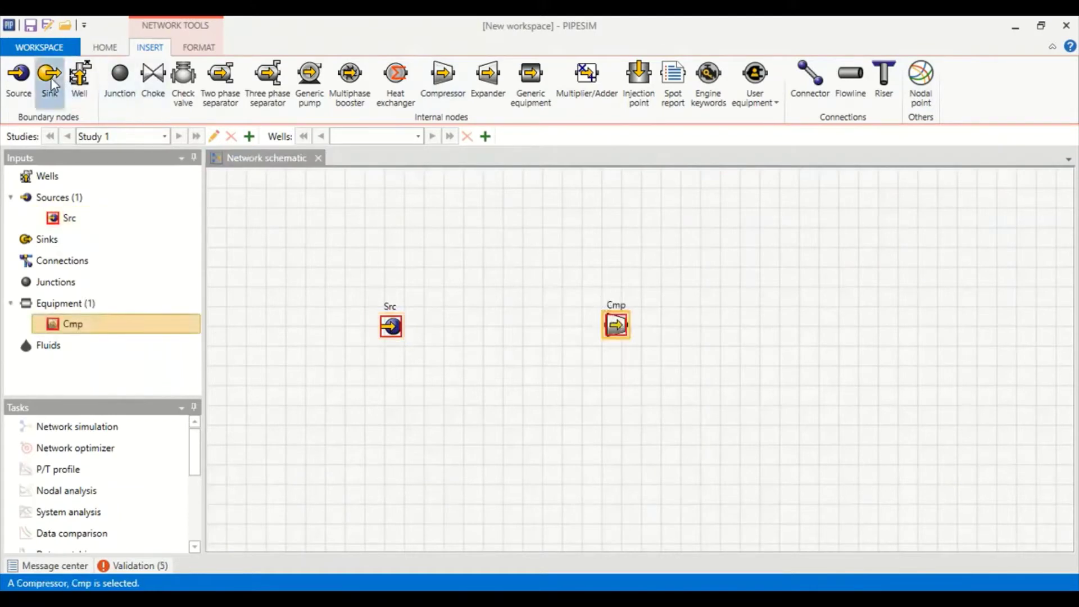
pyautogui.click(867, 315)
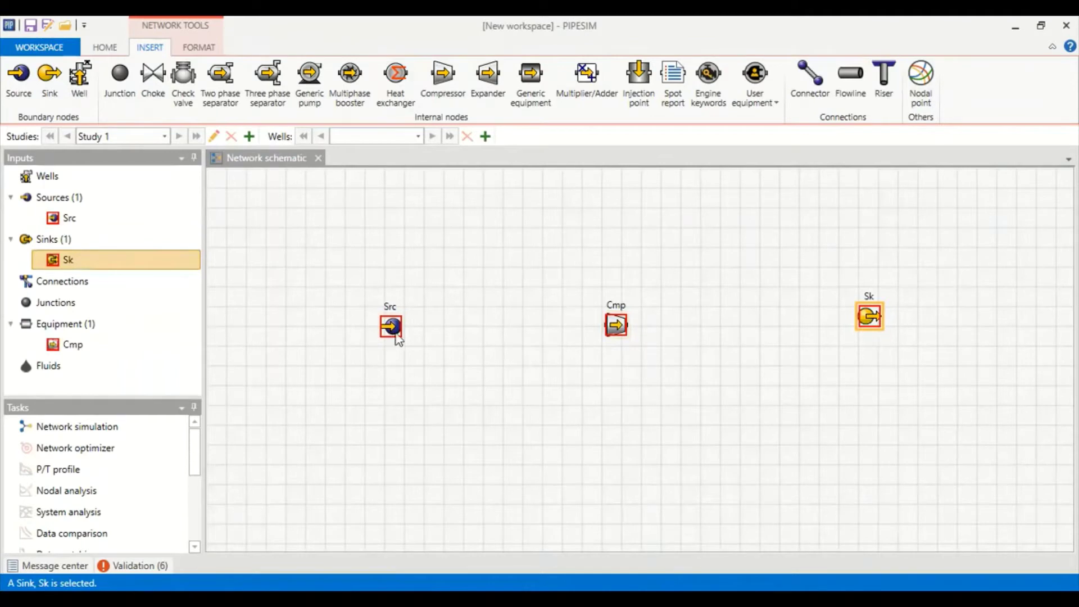
# Connect the source to the compressor and the compressor to the sink with flowlines.
pyautogui.click(851, 79)
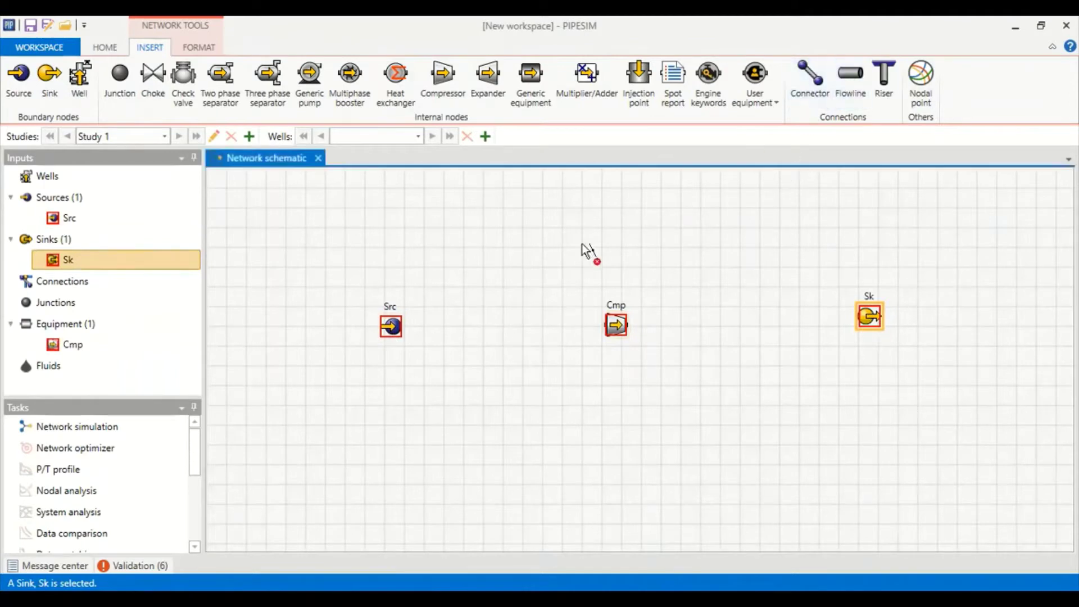
pyautogui.moveTo(403, 325); pyautogui.dragTo(686, 296)
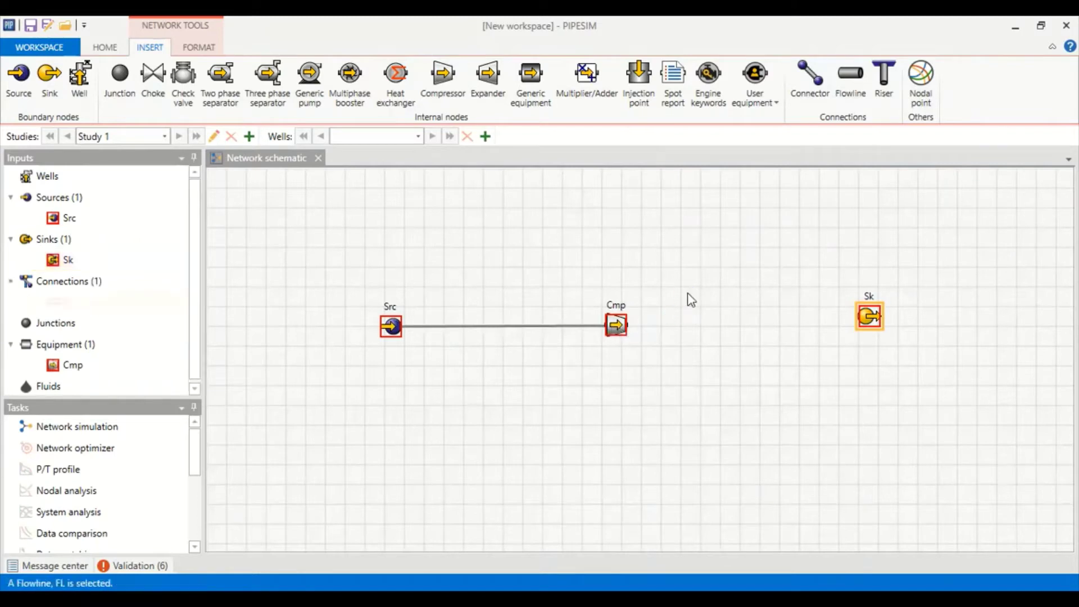
pyautogui.click(673, 171)
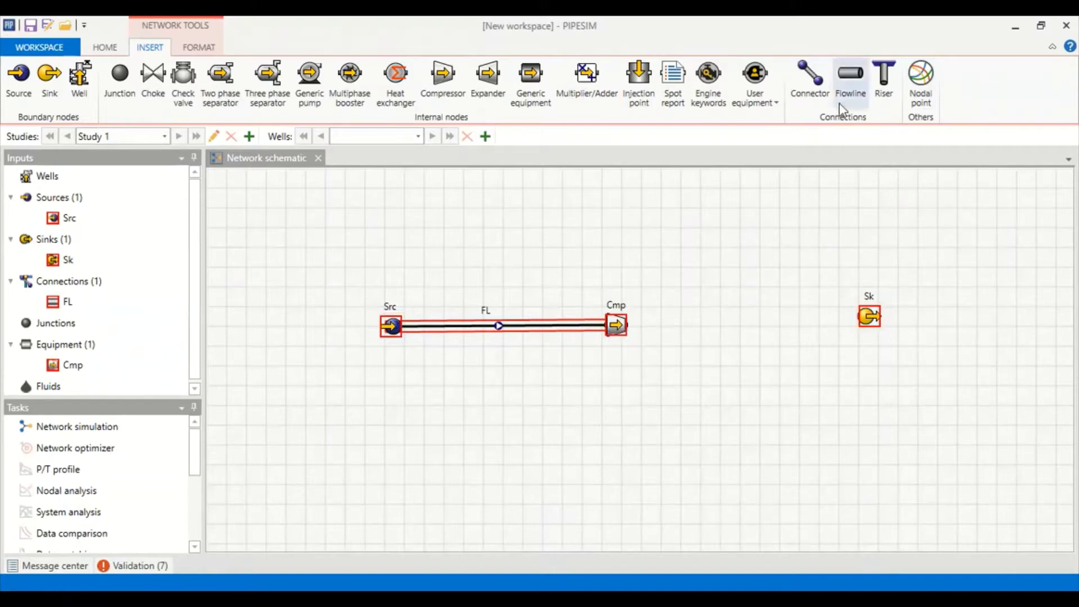
pyautogui.click(850, 78)
pyautogui.moveTo(629, 327); pyautogui.dragTo(889, 321)
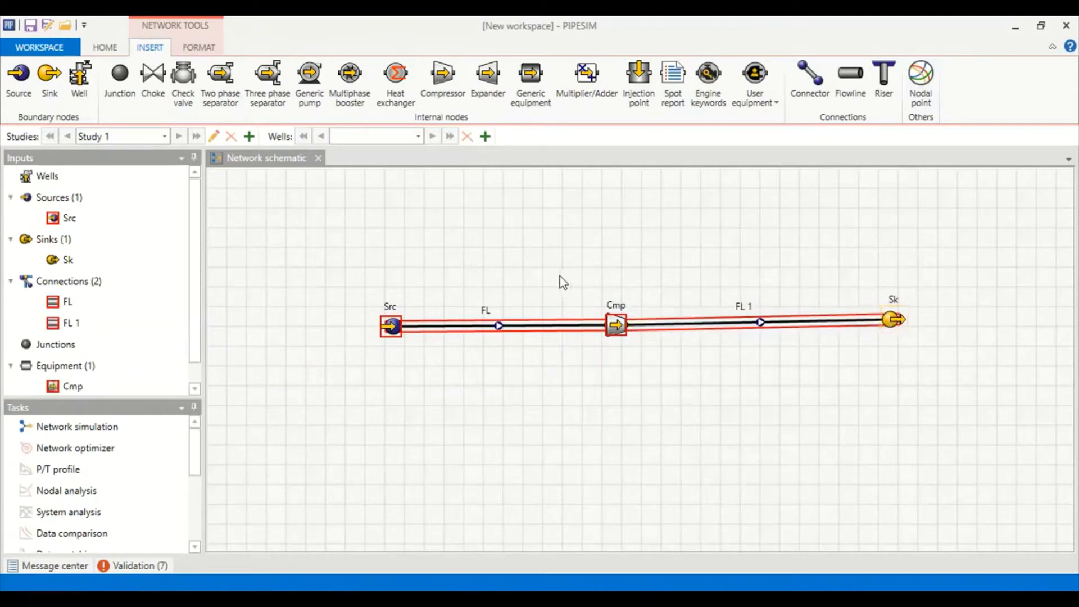
# Rename the source node as Source and close its editor.
pyautogui.click(392, 329)
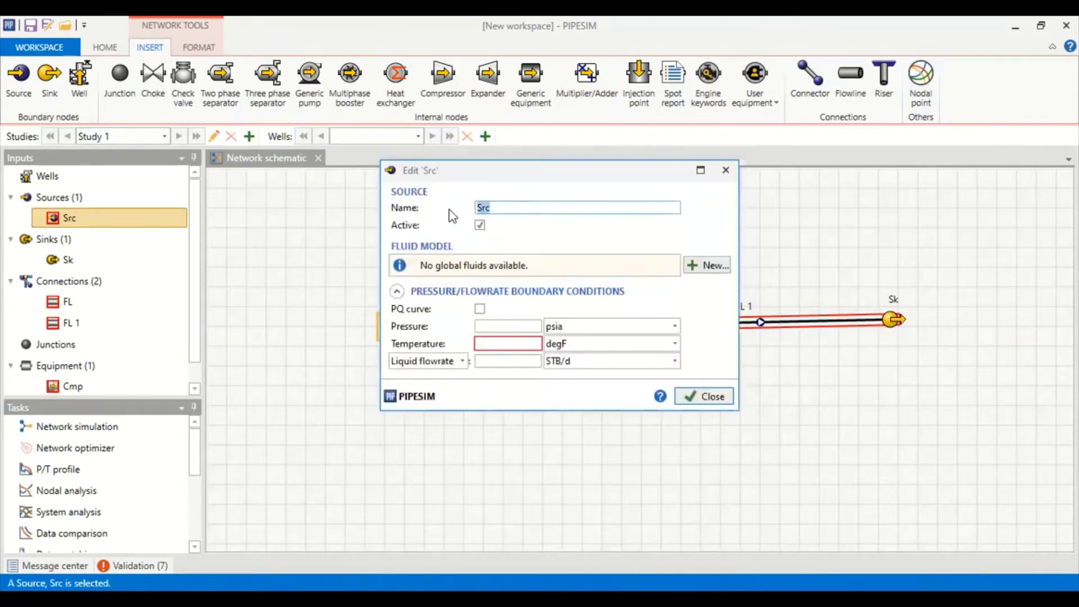
pyautogui.write('Source')
pyautogui.moveTo(489, 180); pyautogui.dragTo(617, 188)
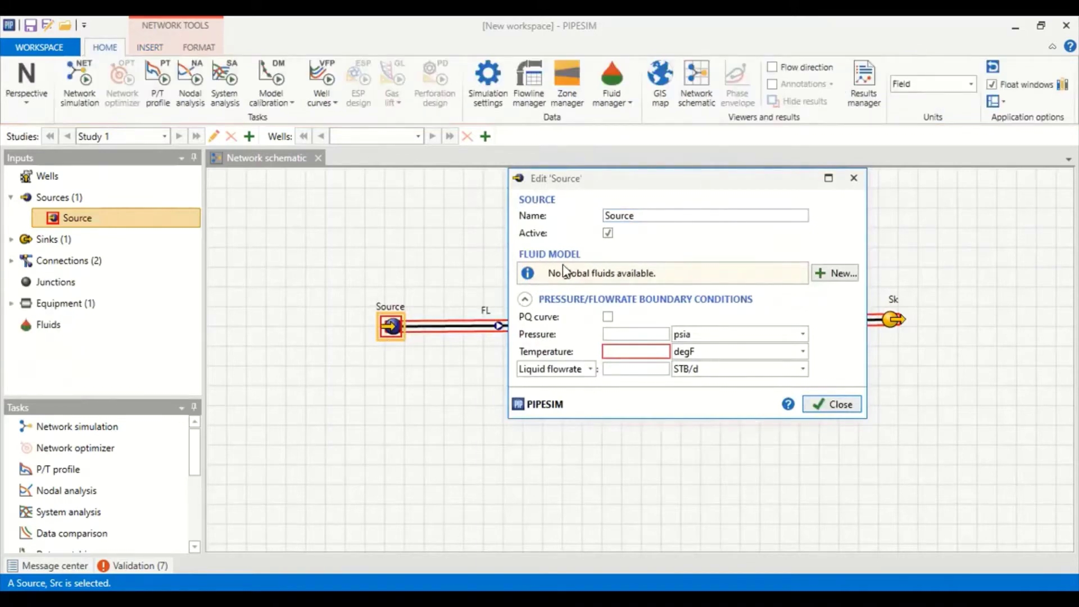
pyautogui.click(855, 178)
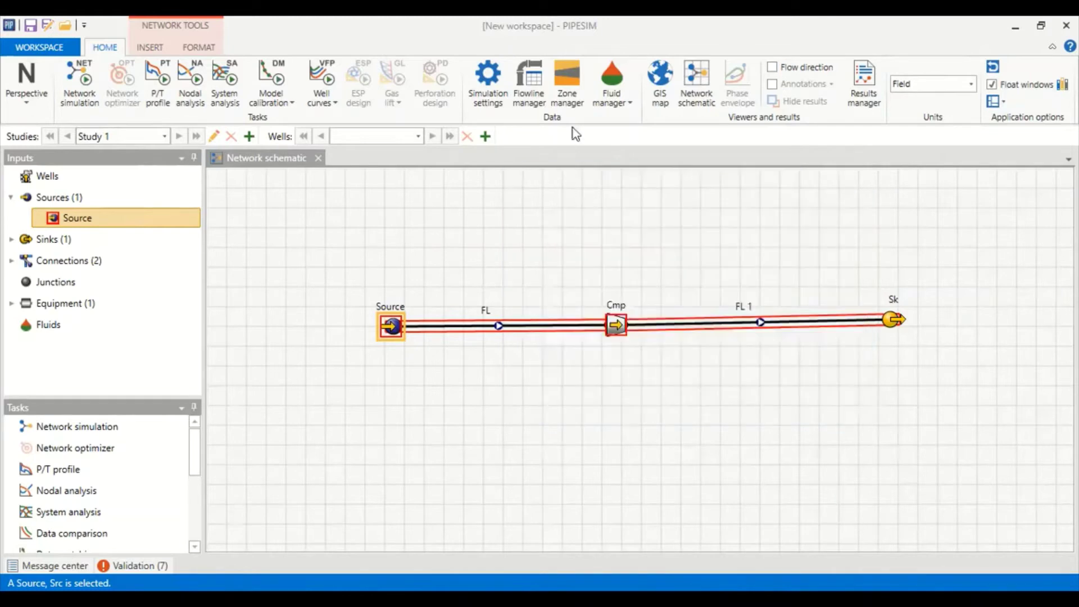
# Add a compositional fluid in the Fluid manager and name it Gas.
pyautogui.click(617, 104)
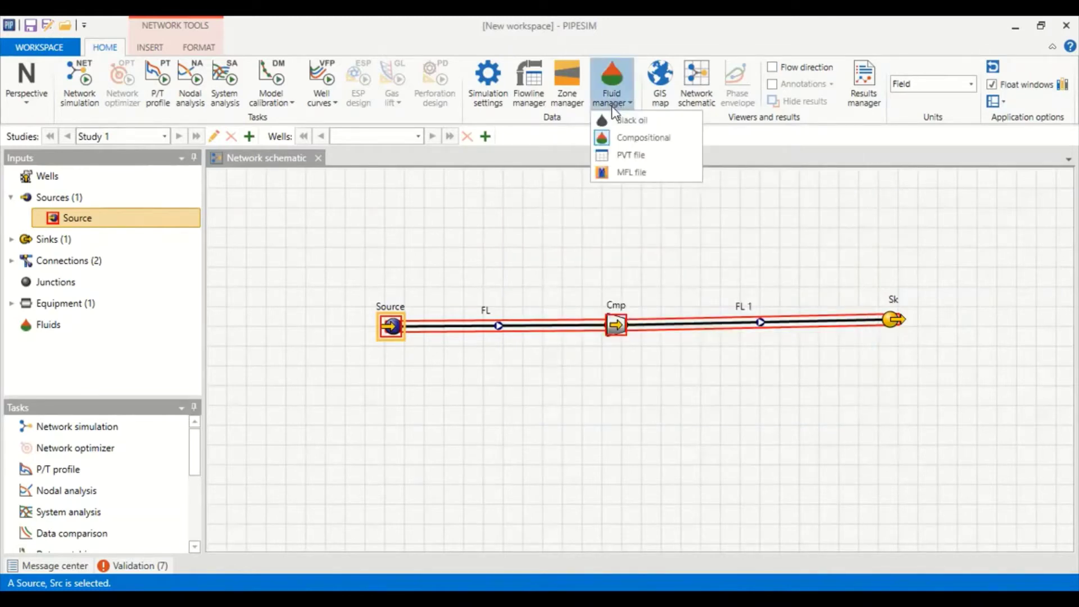
pyautogui.click(634, 138)
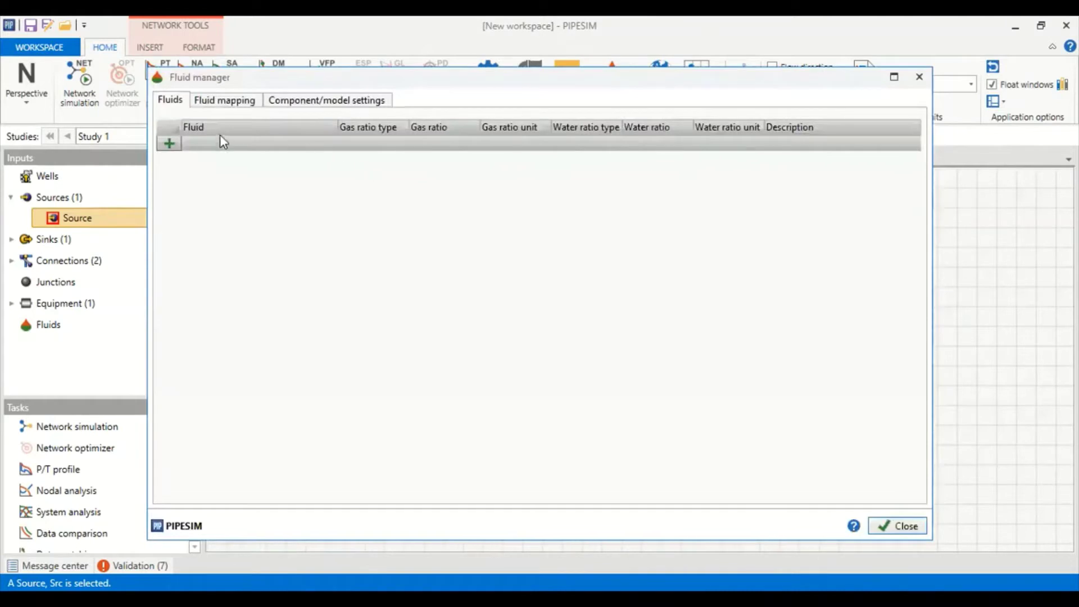
pyautogui.click(165, 146)
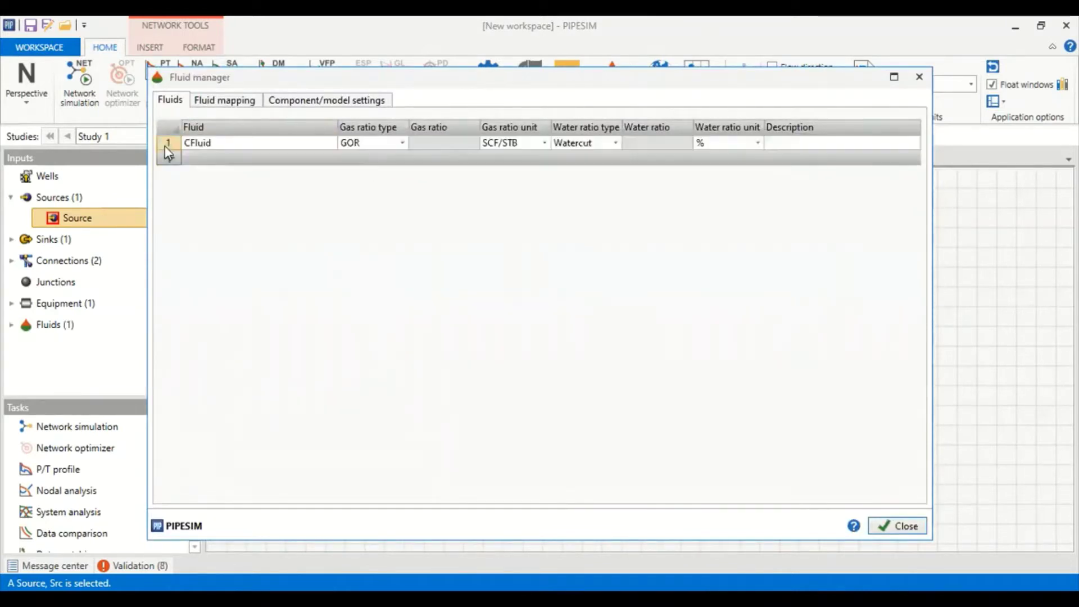
pyautogui.click(230, 141)
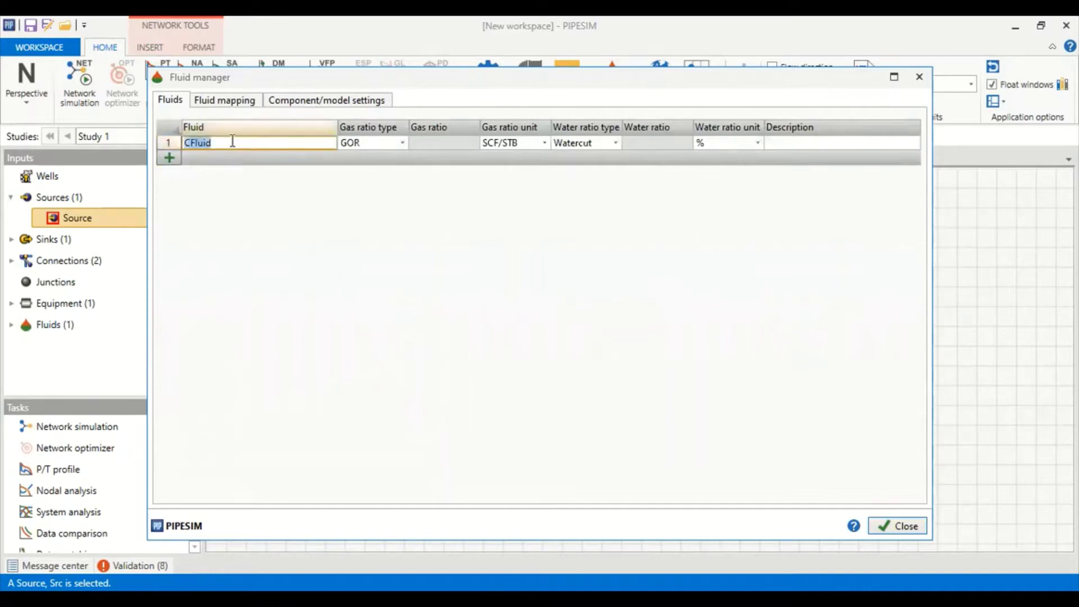
pyautogui.write('Gas')
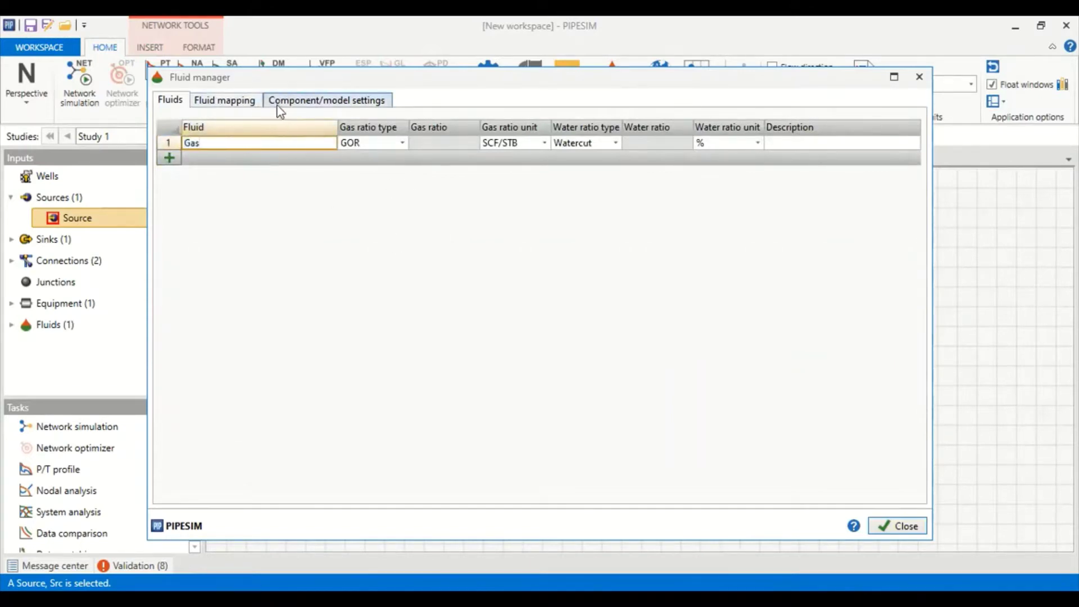
# Examine the component/model settings and check which fluid components are selected, from Water through Carbon Dioxide.
pyautogui.click(308, 104)
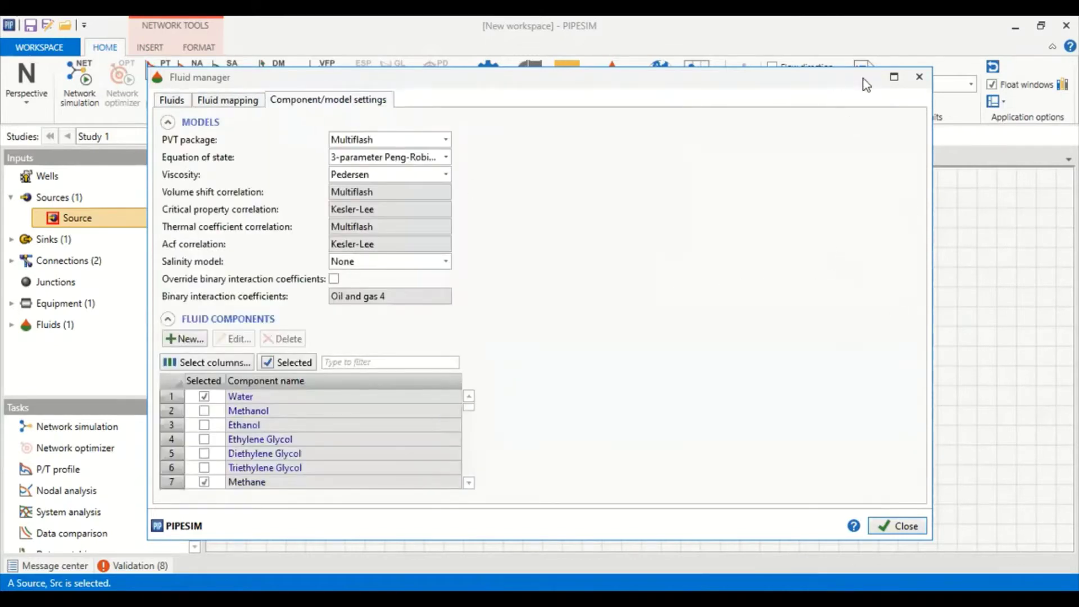
pyautogui.click(894, 82)
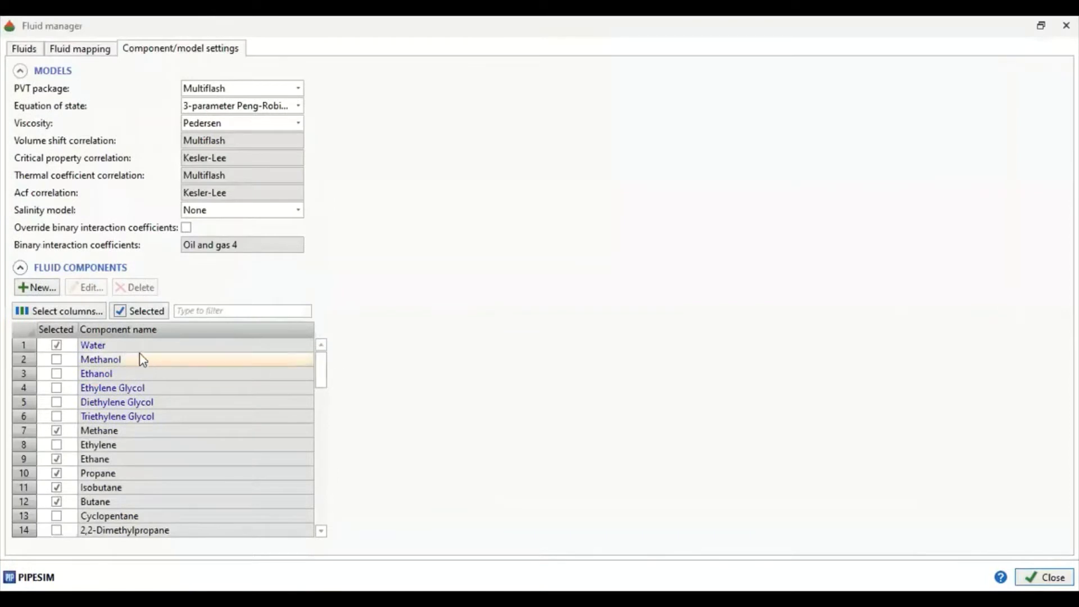
pyautogui.click(57, 345)
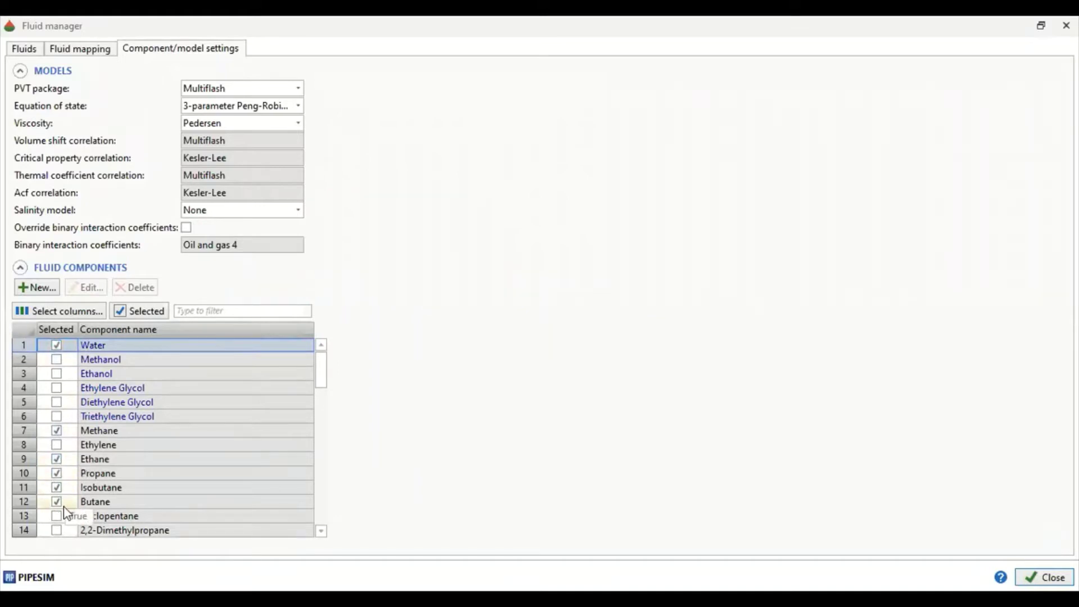
pyautogui.scroll(-3, 325, 378)
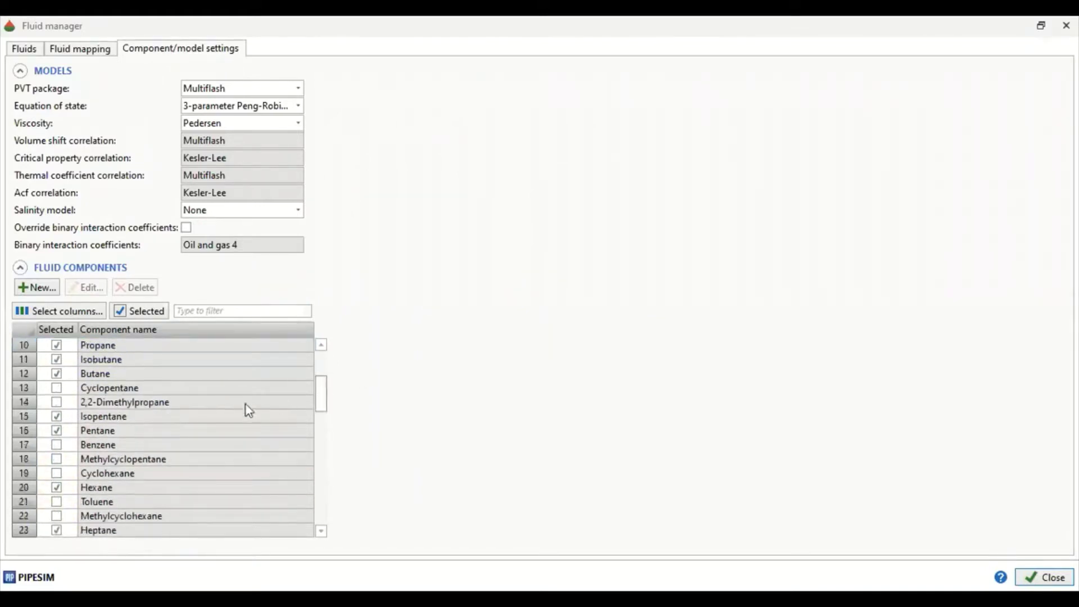
pyautogui.click(57, 430)
pyautogui.moveTo(322, 400); pyautogui.dragTo(313, 530)
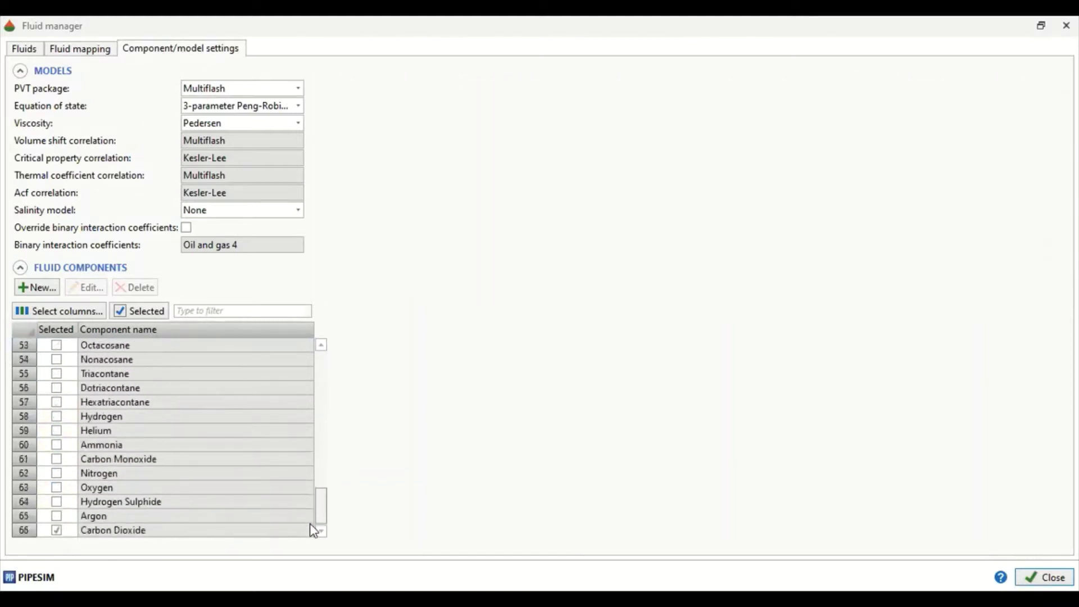
pyautogui.click(107, 528)
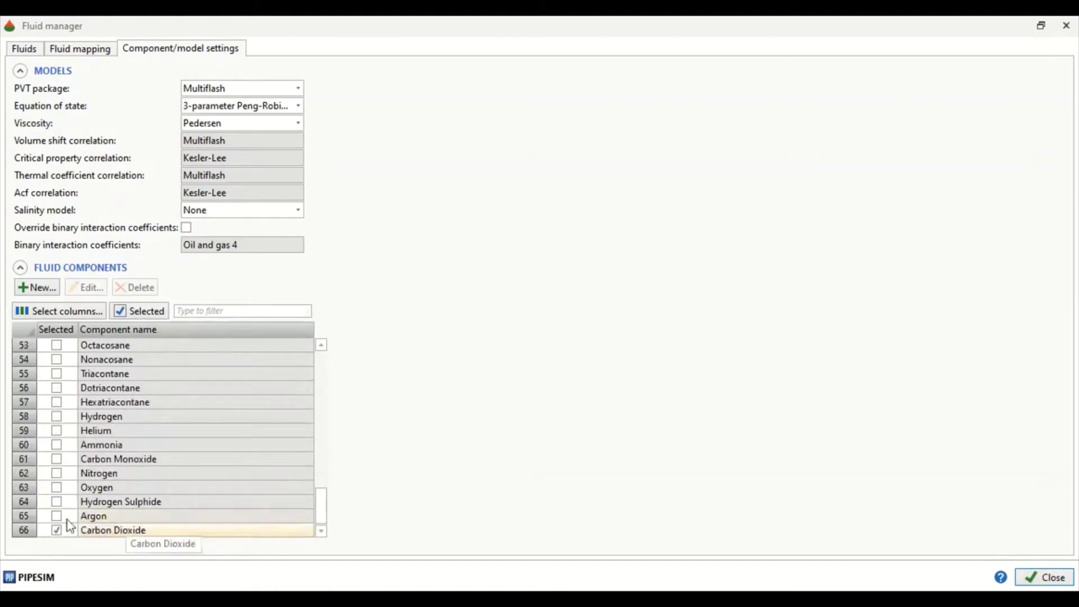
pyautogui.click(56, 485)
pyautogui.press('Up')
pyautogui.press('Up')
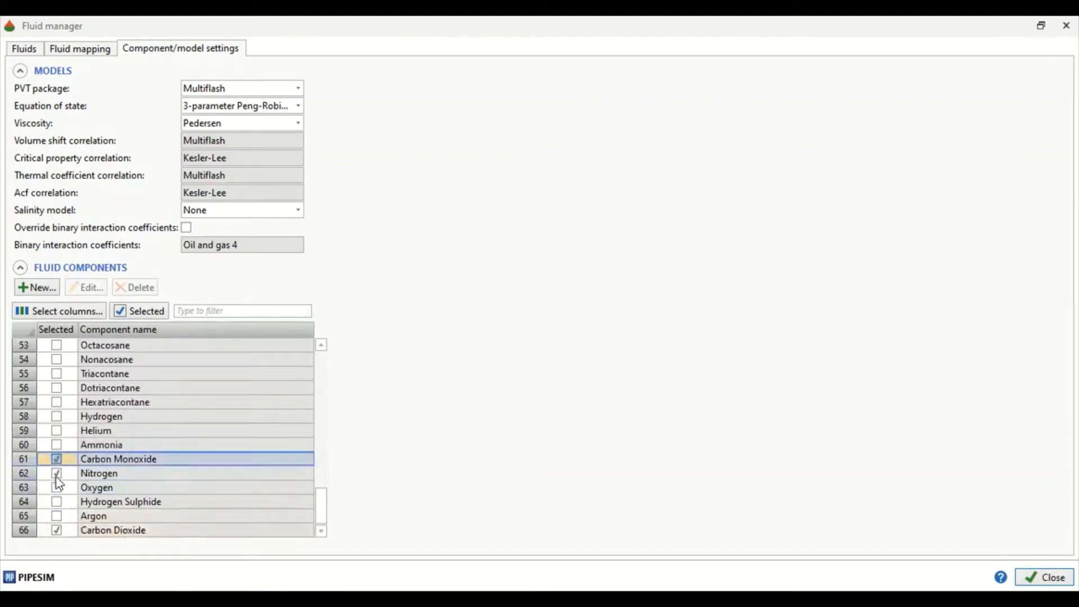
pyautogui.press('Down')
pyautogui.click(56, 403)
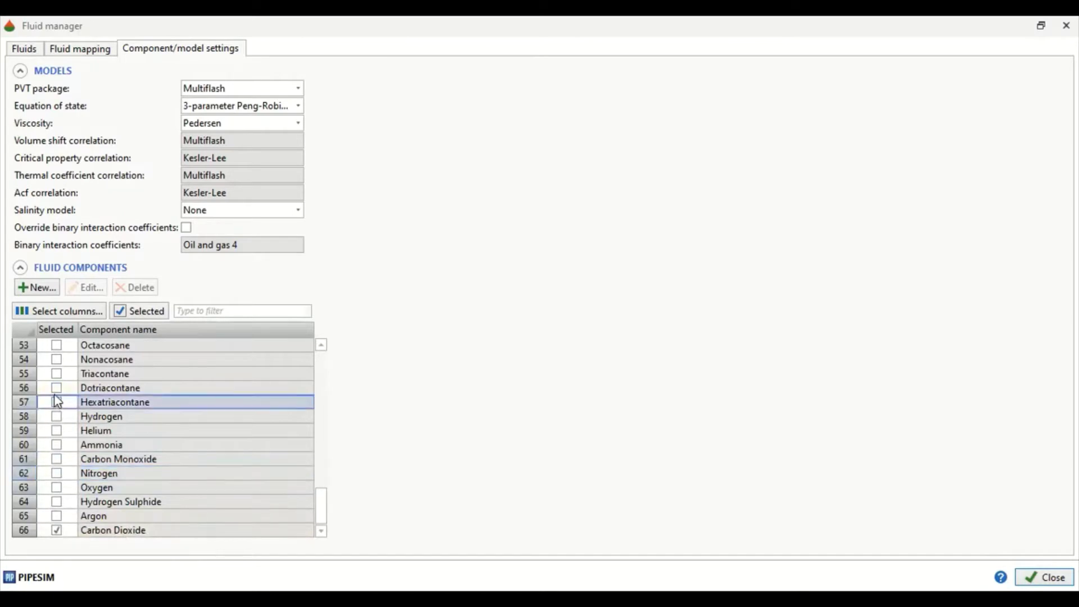
pyautogui.press('Up')
pyautogui.press('Return')
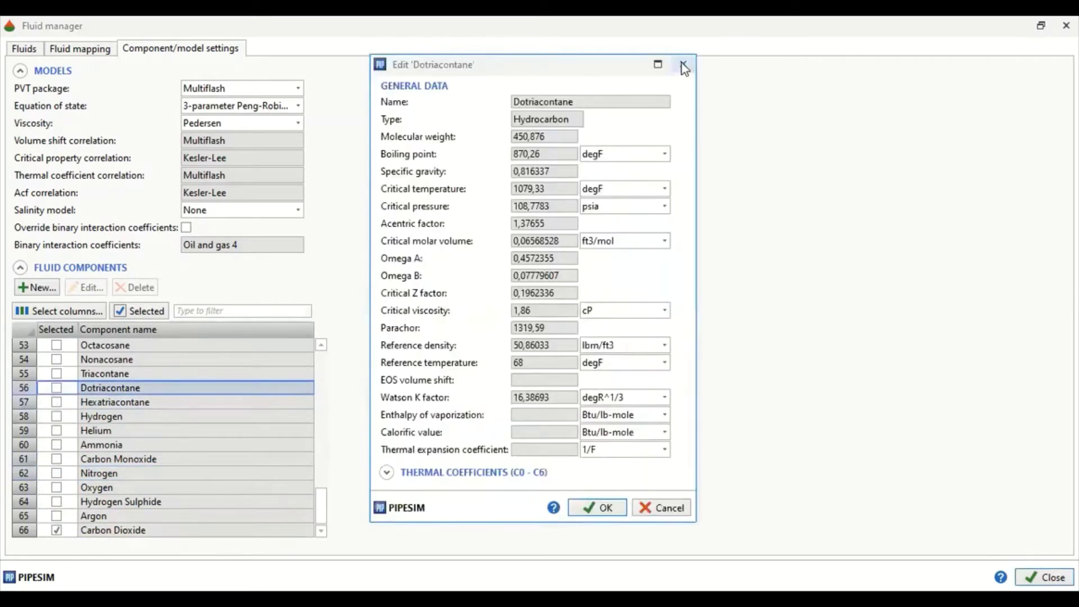
pyautogui.click(682, 63)
# Check the first entries of the fluid component list again and close the Fluid manager.
pyautogui.moveTo(322, 505); pyautogui.dragTo(318, 358)
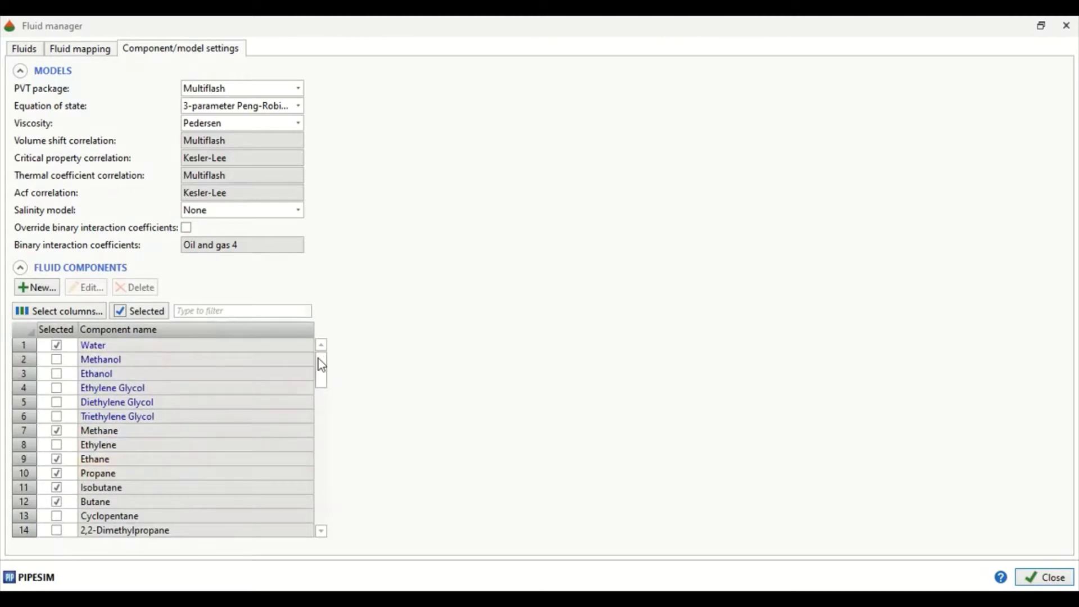
pyautogui.moveTo(319, 363)
pyautogui.mouseDown()
pyautogui.moveTo(318, 513)
pyautogui.moveTo(328, 357)
pyautogui.mouseUp()
pyautogui.click(1044, 577)
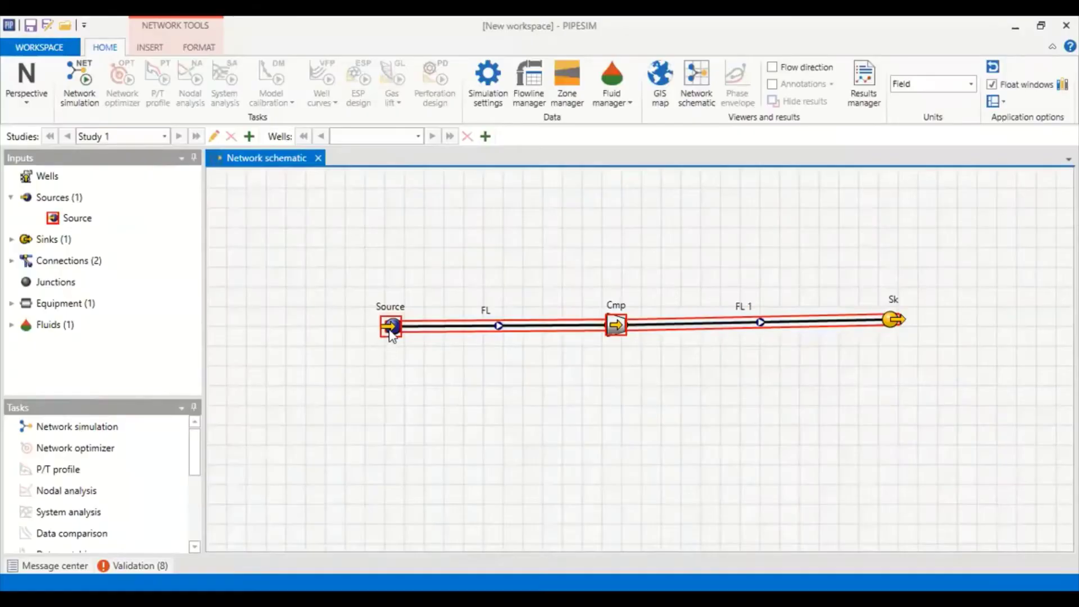
# Assign the Gas fluid model to the Source node.
pyautogui.click(391, 331)
pyautogui.doubleClick(392, 328)
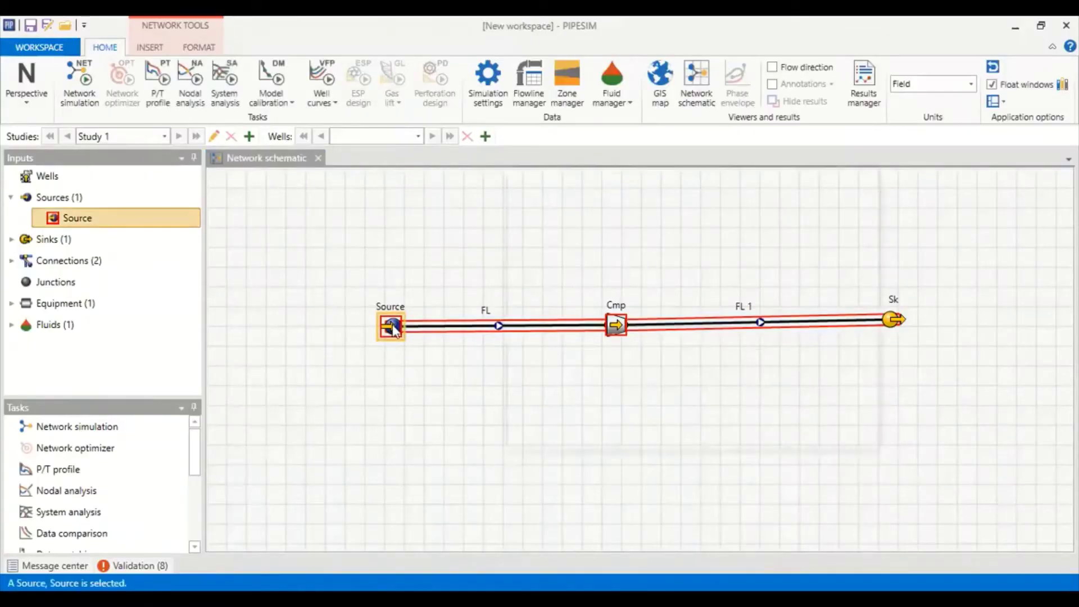
pyautogui.click(773, 271)
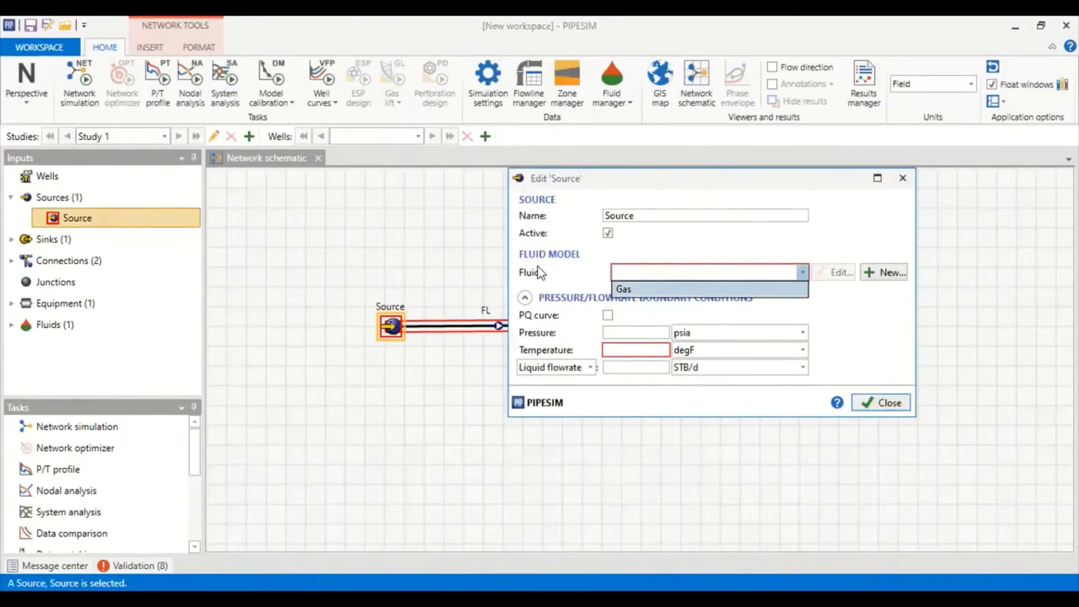
pyautogui.click(628, 291)
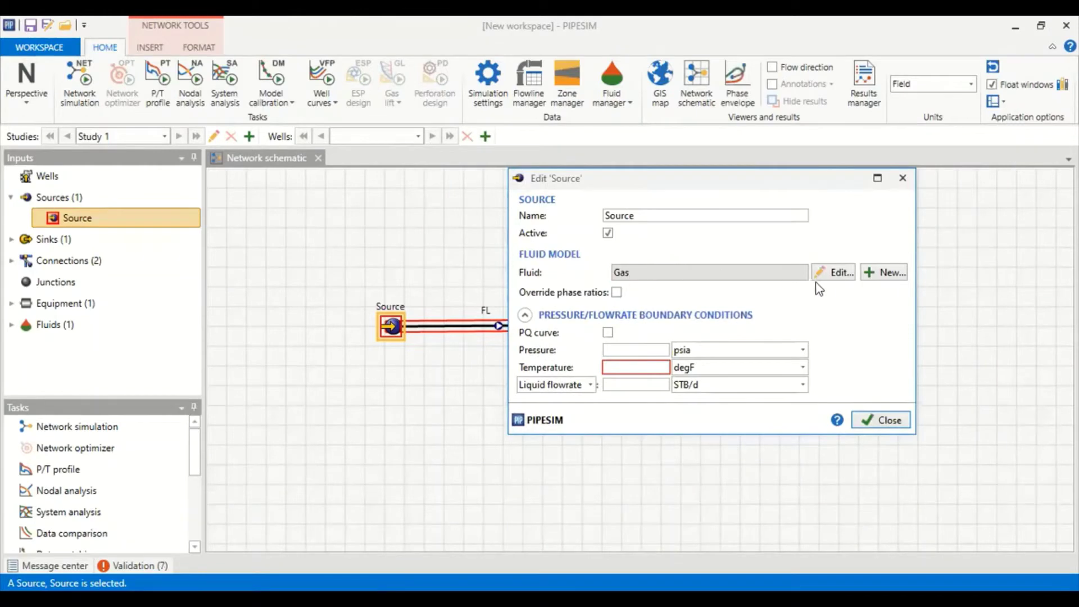
# Edit the Source's Gas fluid composition, setting Water to 6 mol, Methane to 68 mol and Ethane to 17 mol.
pyautogui.click(830, 277)
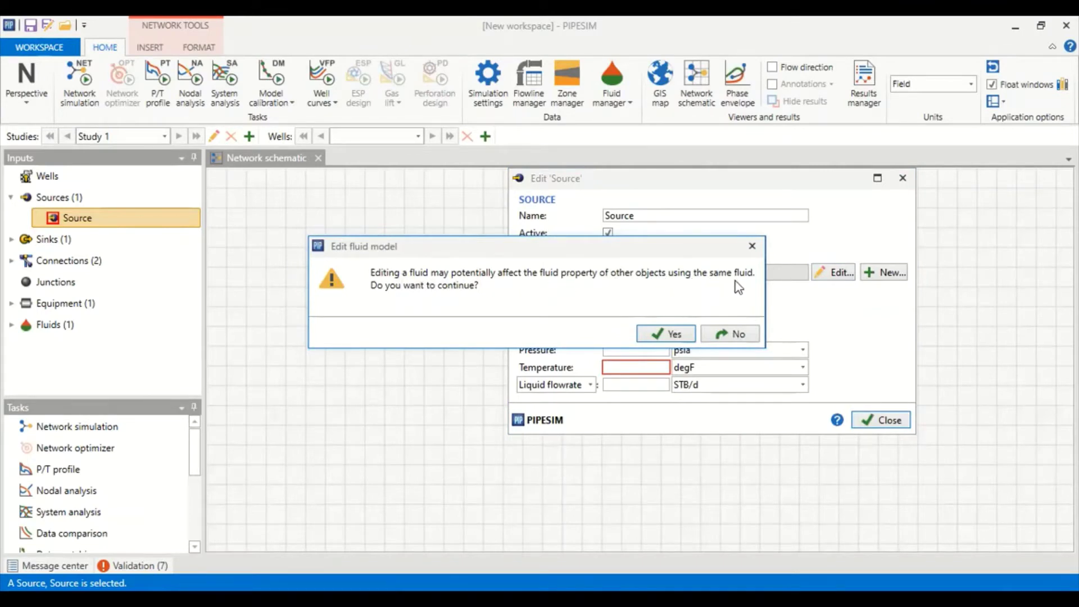
pyautogui.click(672, 335)
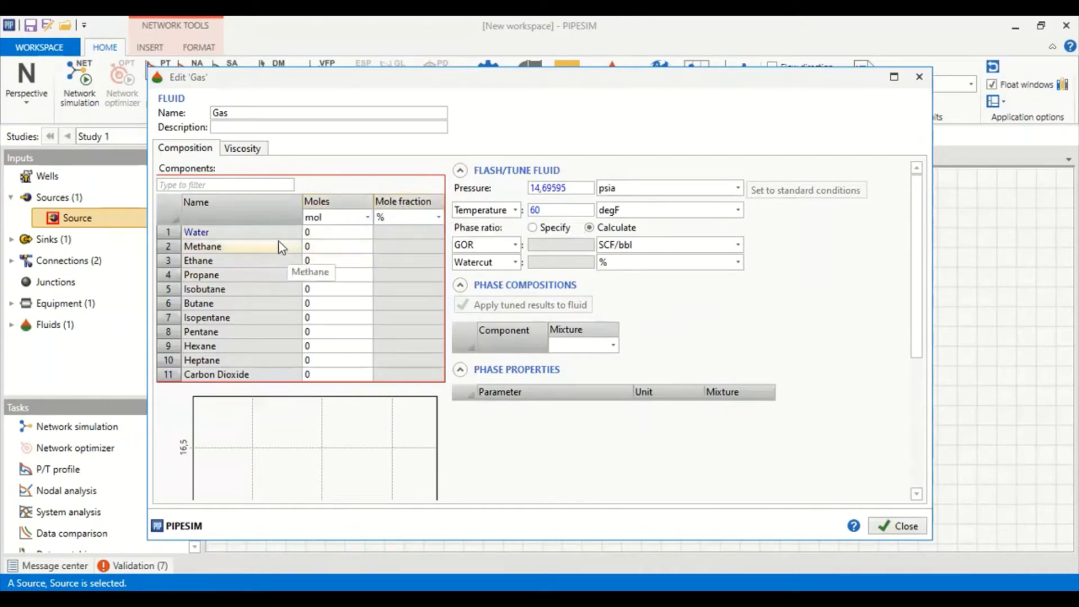
pyautogui.click(330, 233)
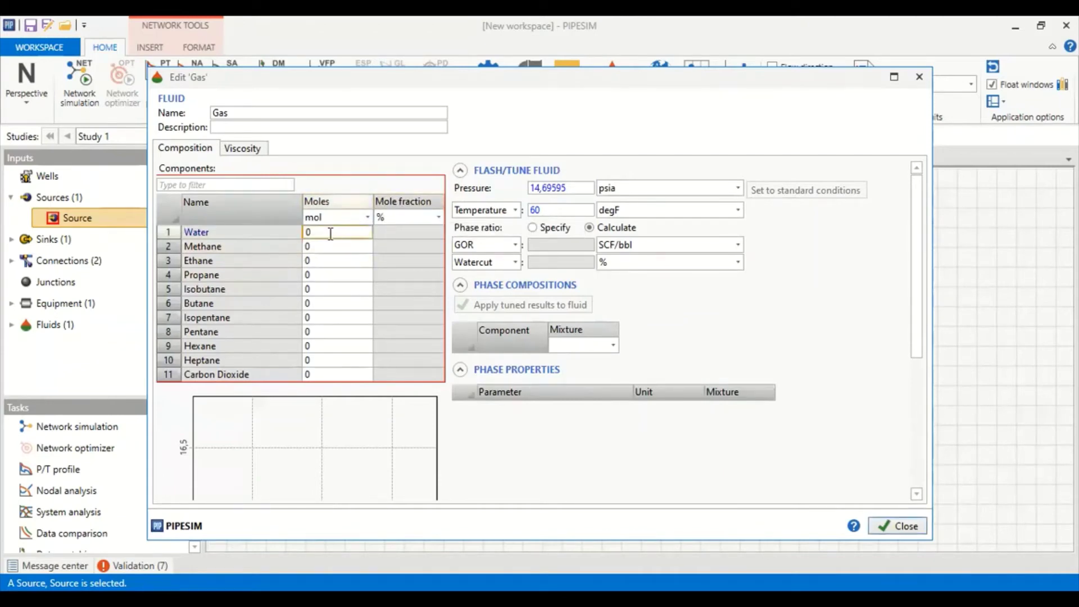
pyautogui.write('6')
pyautogui.click(339, 253)
pyautogui.click(337, 247)
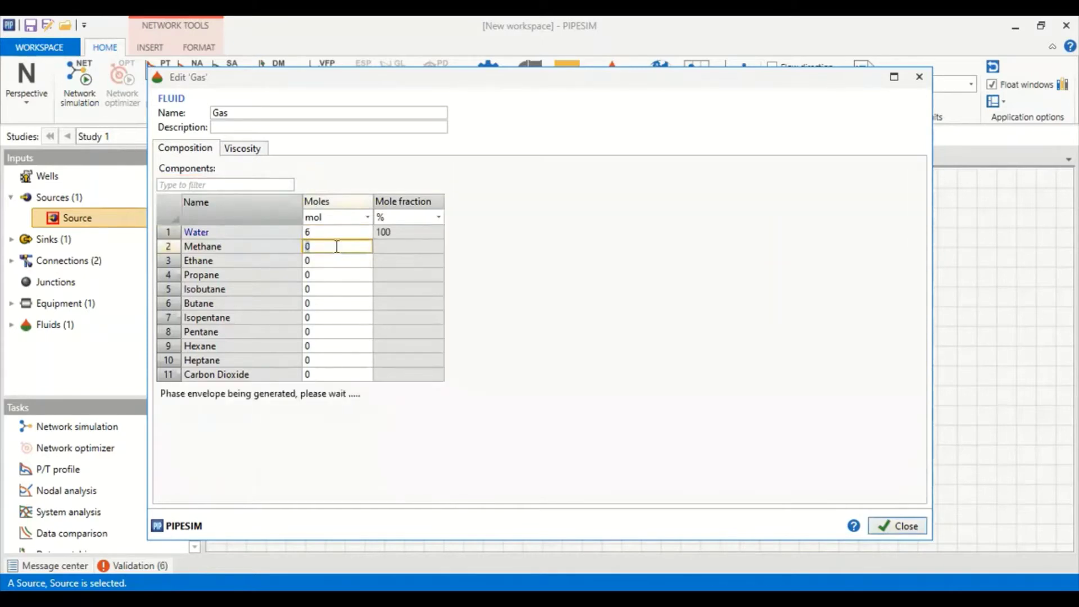
pyautogui.write('68')
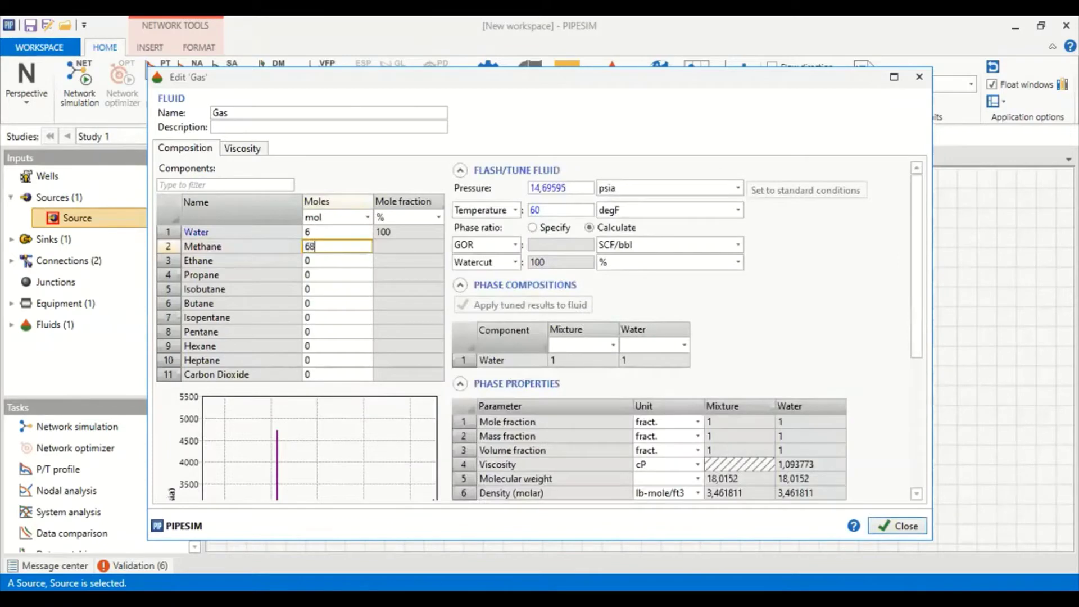
pyautogui.click(320, 263)
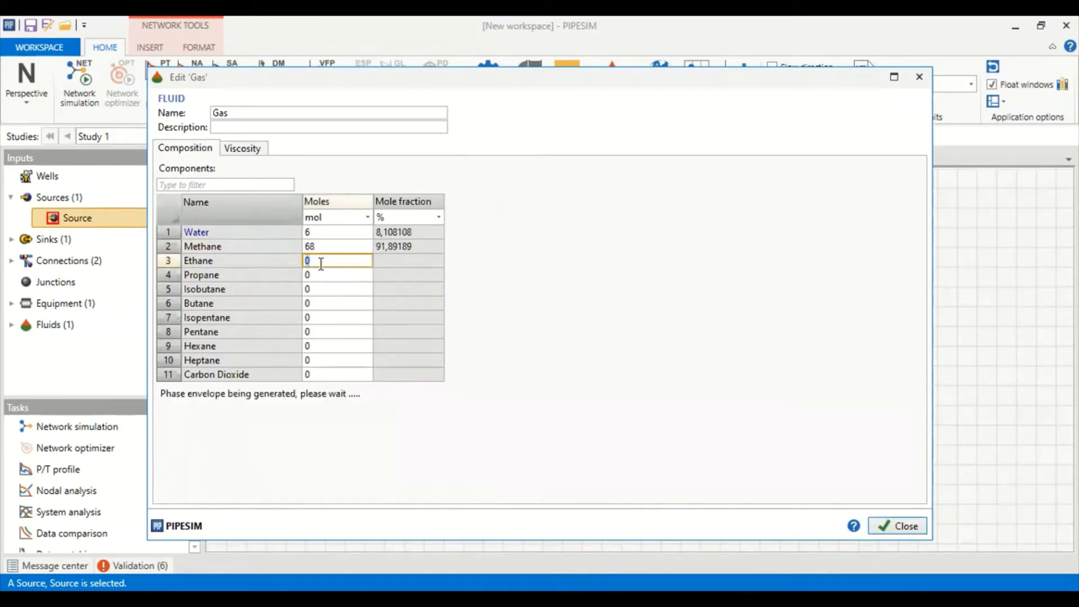
pyautogui.write('17')
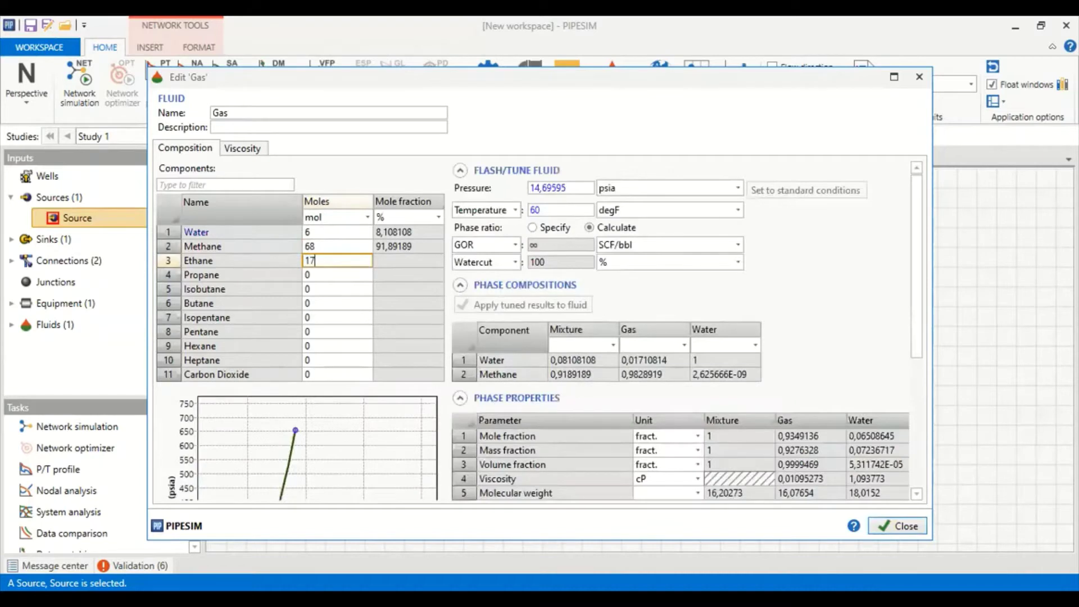
# Set the moles of Propane to 7, Isobutane to 1, Butane to 2 and Isopentane to 1.
pyautogui.click(328, 274)
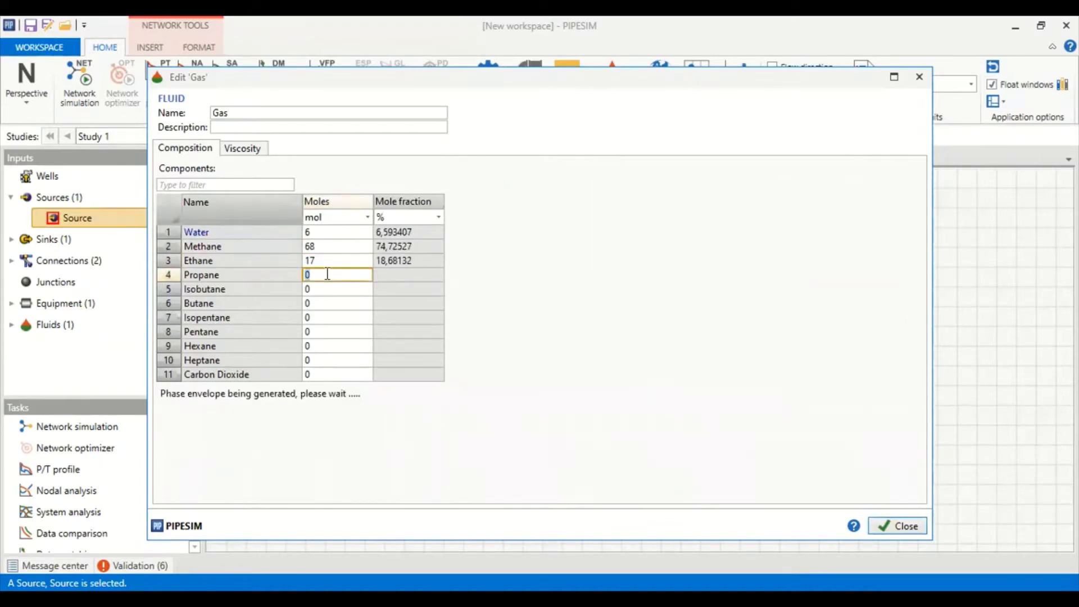
pyautogui.write('7')
pyautogui.click(336, 289)
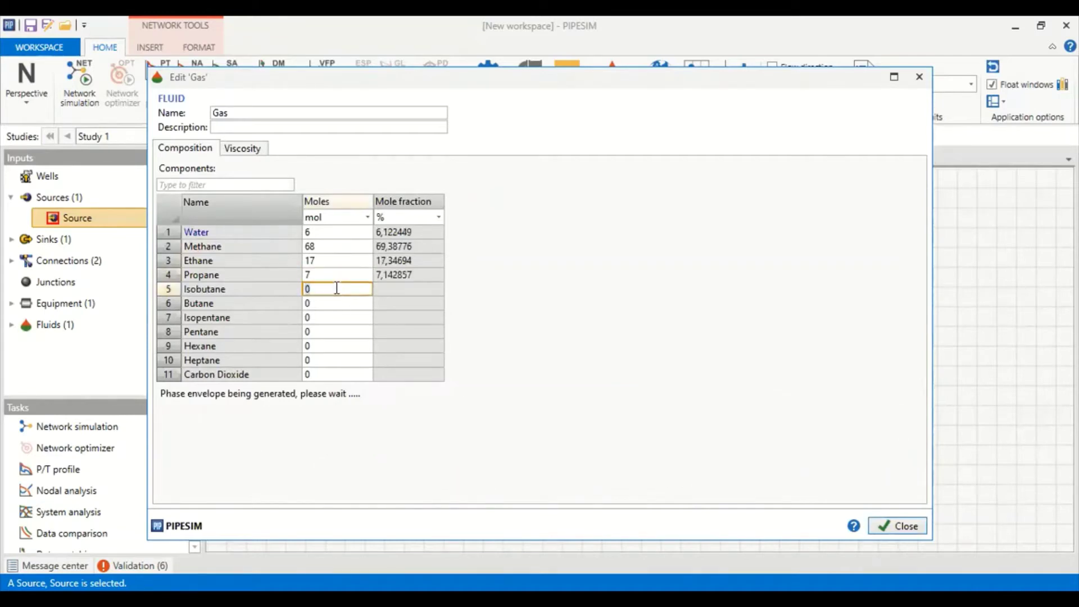
pyautogui.write('1')
pyautogui.click(331, 304)
pyautogui.write('2')
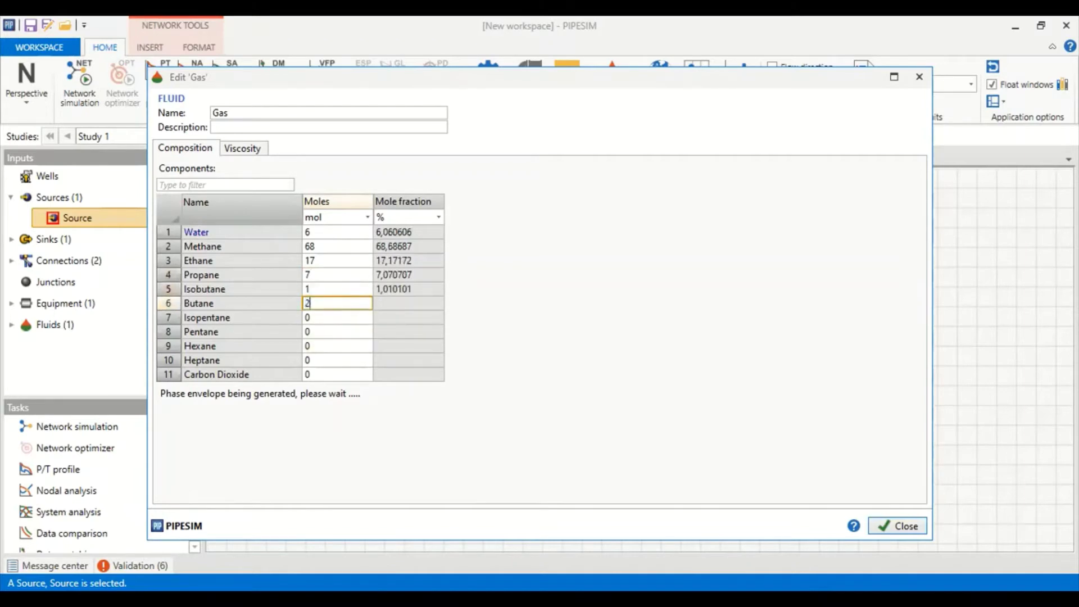
pyautogui.click(354, 318)
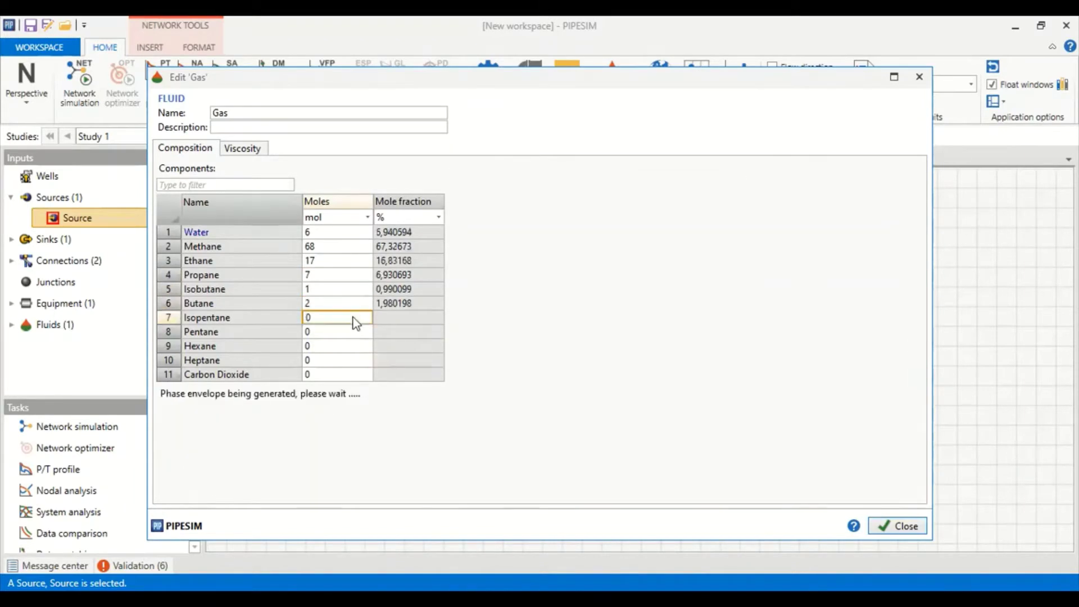
pyautogui.write('1')
# Set the moles of Pentane, Hexane, Heptane and Carbon Dioxide to 1 each.
pyautogui.click(346, 328)
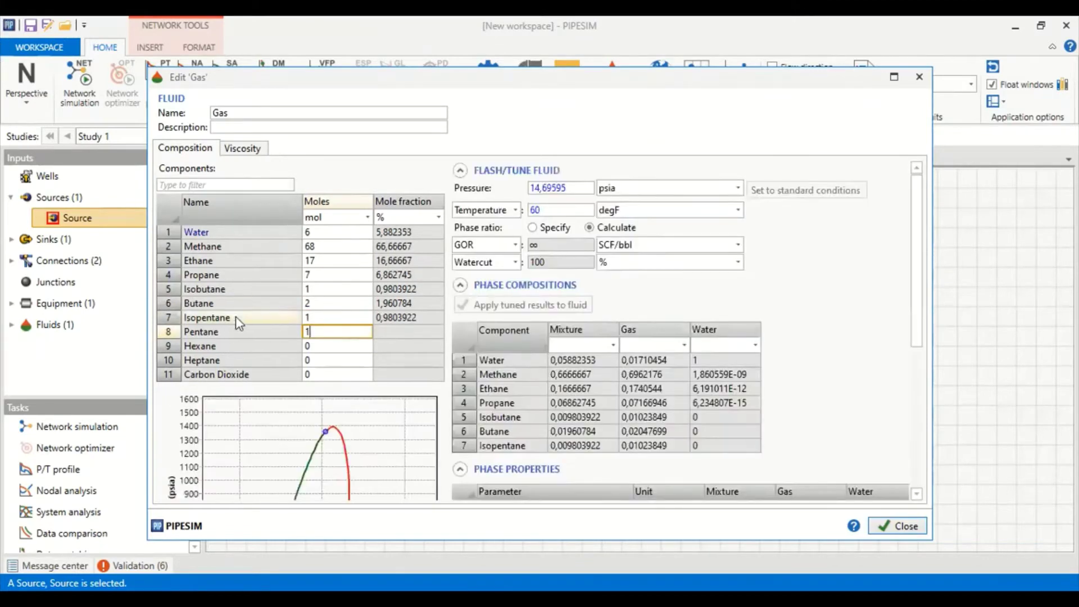
pyautogui.click(318, 344)
pyautogui.write('1')
pyautogui.press('Return')
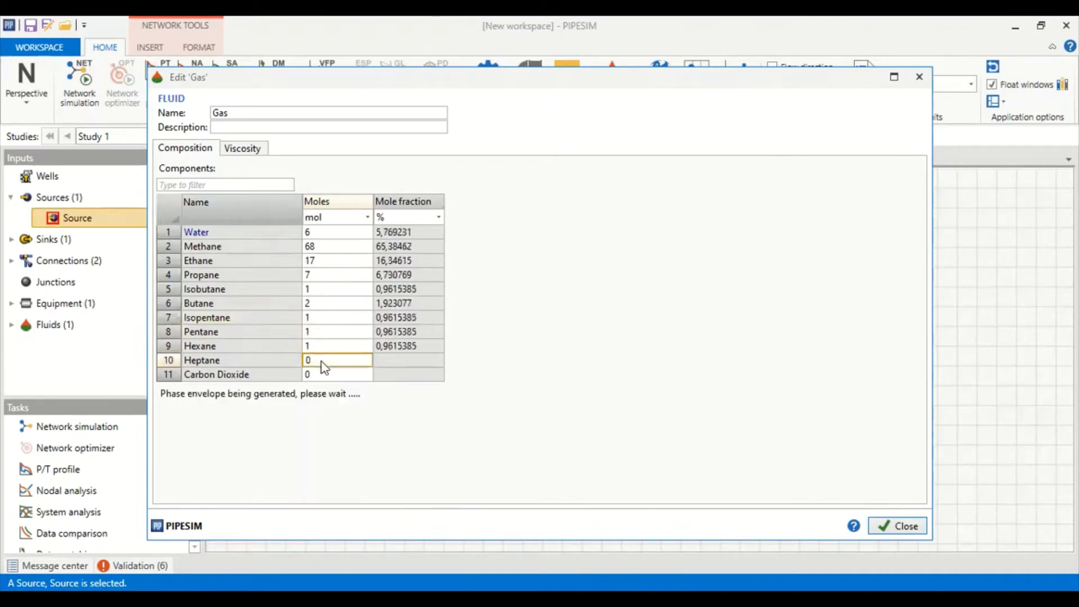
pyautogui.write('1')
pyautogui.press('Return')
pyautogui.write('1')
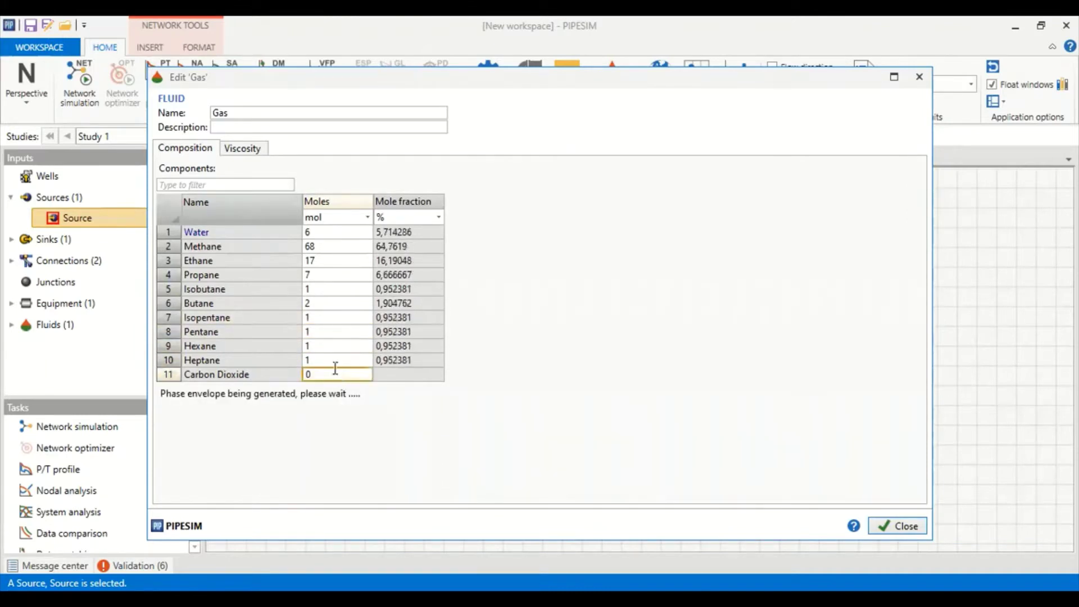
pyautogui.click(338, 333)
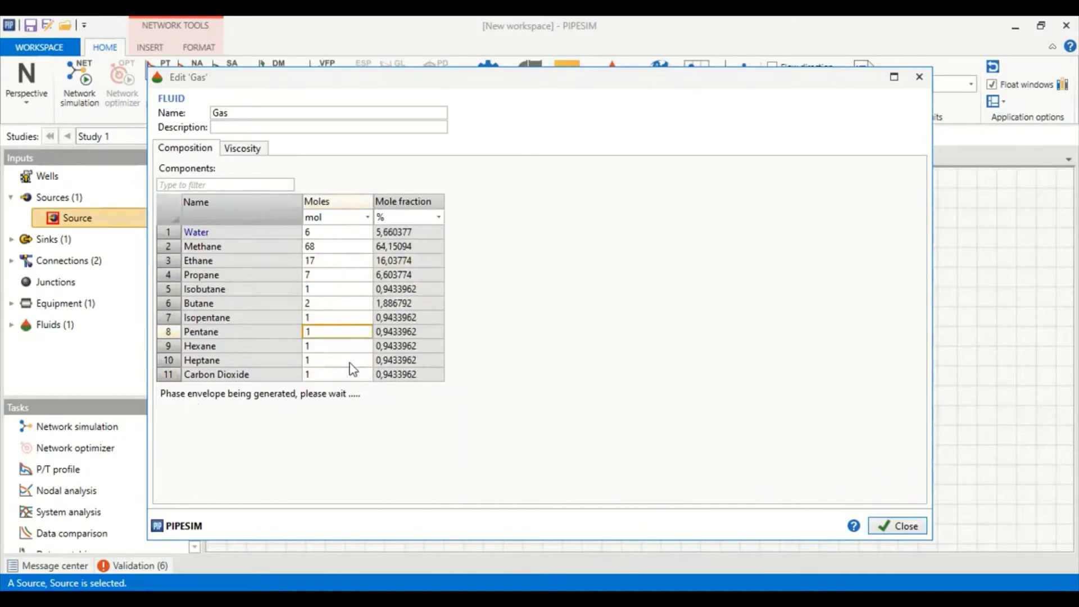
# Enlarge the fluid editor and examine the phase envelope as a plot and as a data table.
pyautogui.click(896, 79)
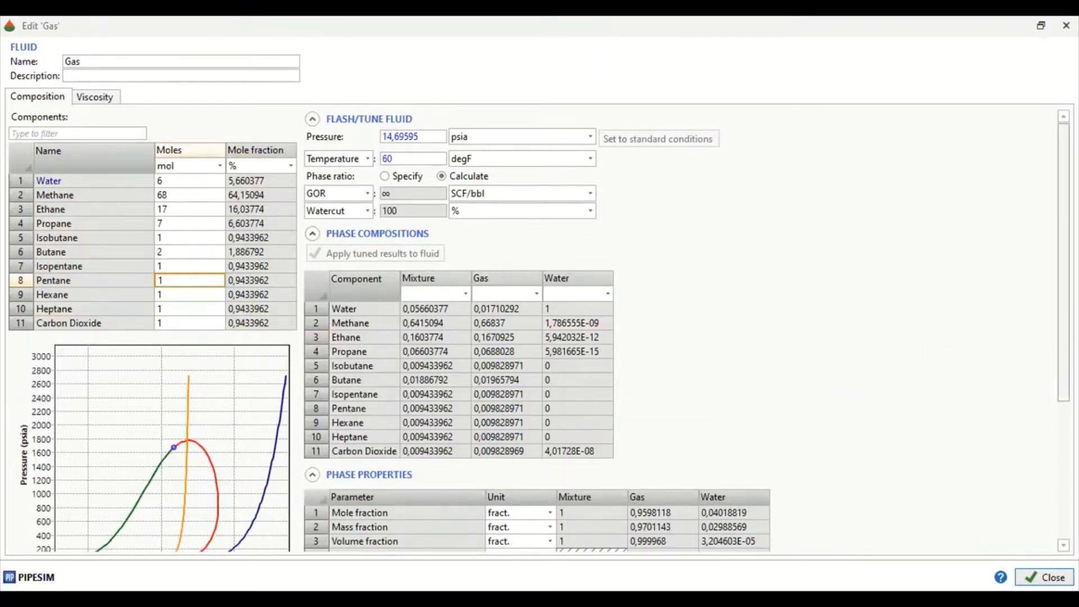
pyautogui.scroll(-3, 539, 330)
pyautogui.scroll(-1, 537, 330)
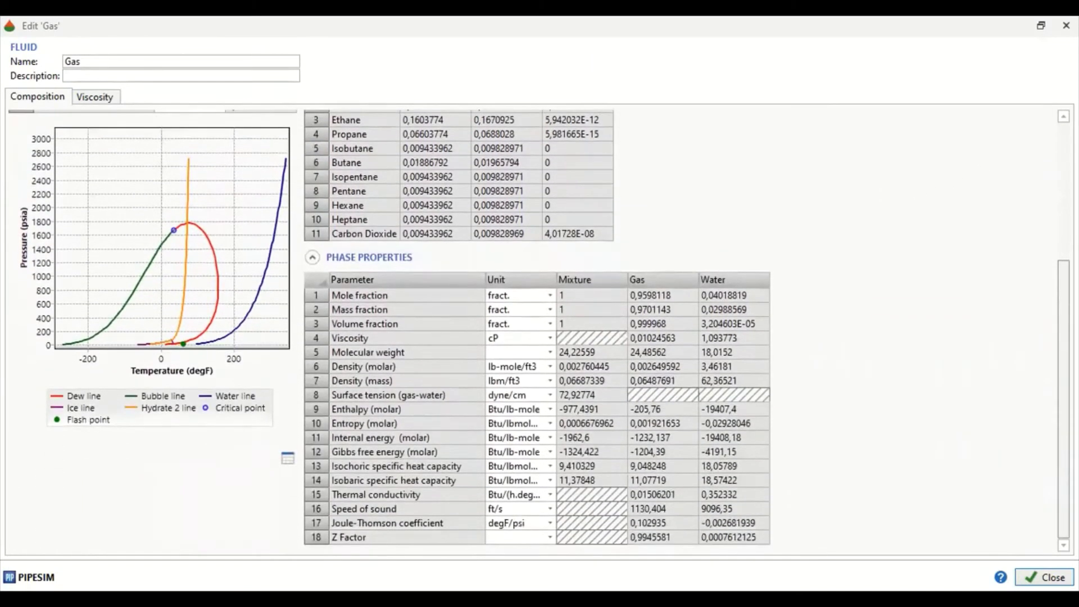
pyautogui.scroll(1, 78, 179)
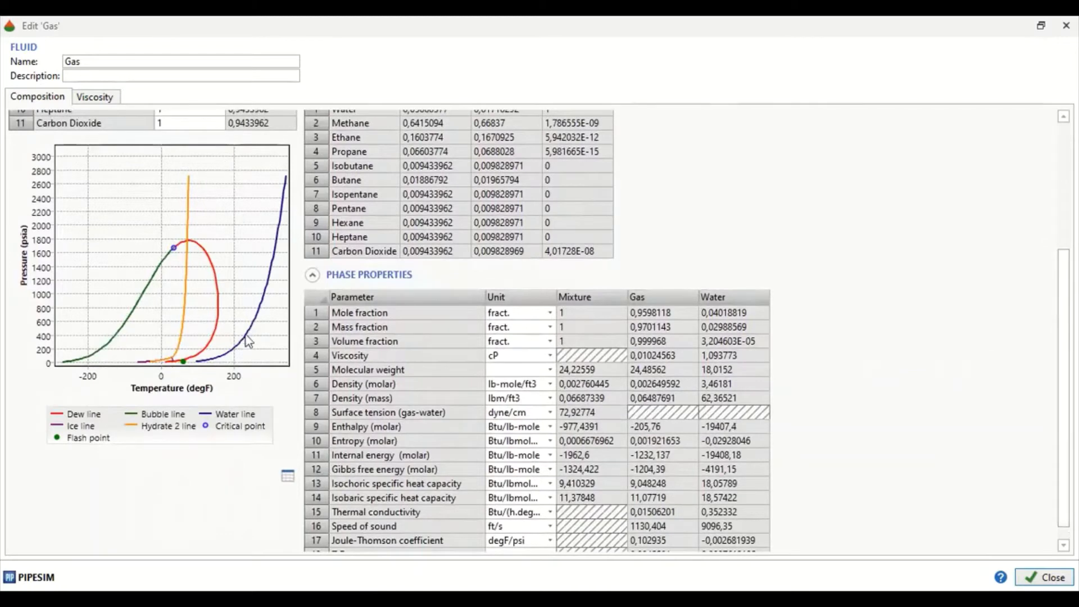
pyautogui.click(288, 486)
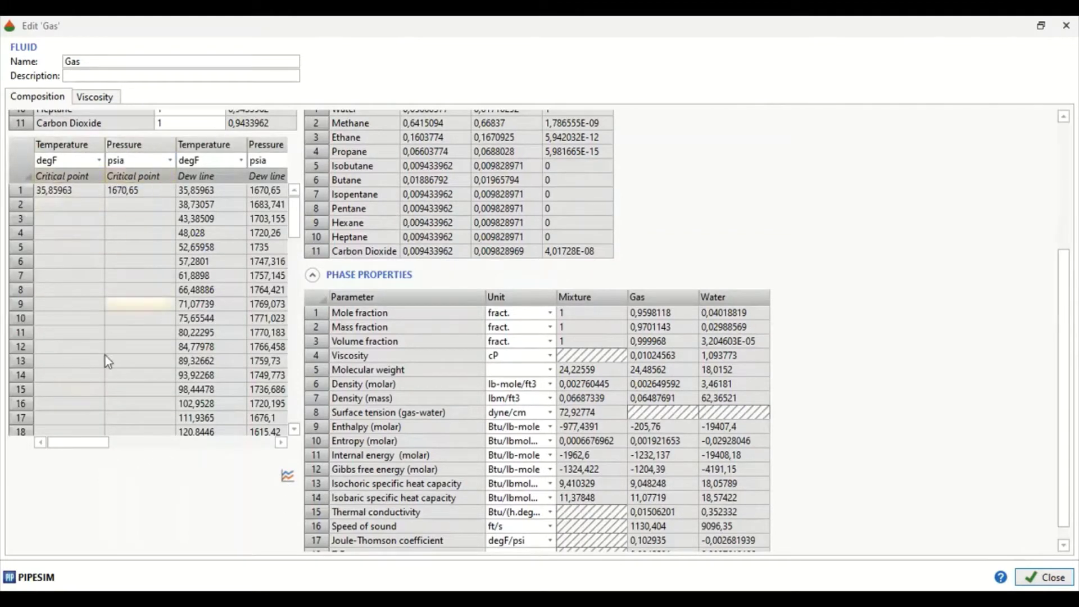
pyautogui.moveTo(72, 442); pyautogui.dragTo(238, 450)
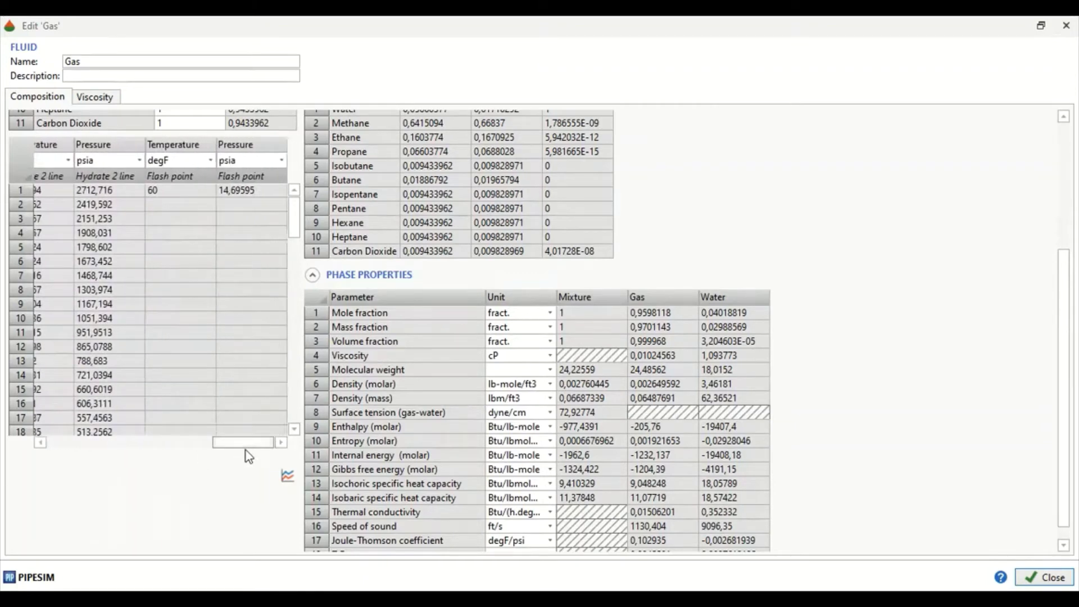
pyautogui.click(284, 473)
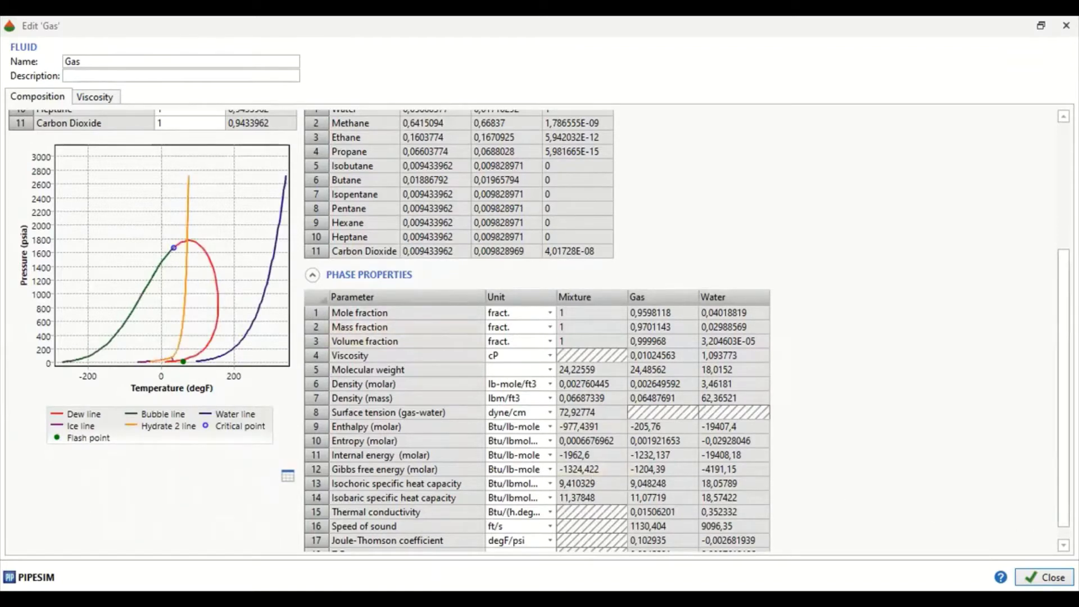
# Express the Gas fluid's calculated phase ratio as LGR in bbl/mmscf.
pyautogui.scroll(3, 506, 134)
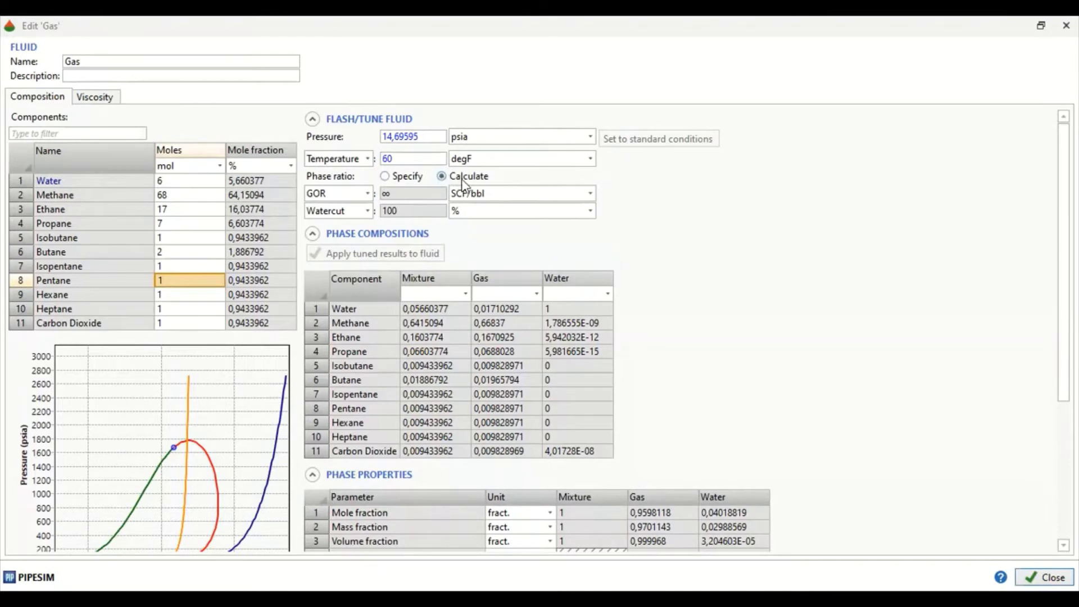
pyautogui.click(393, 176)
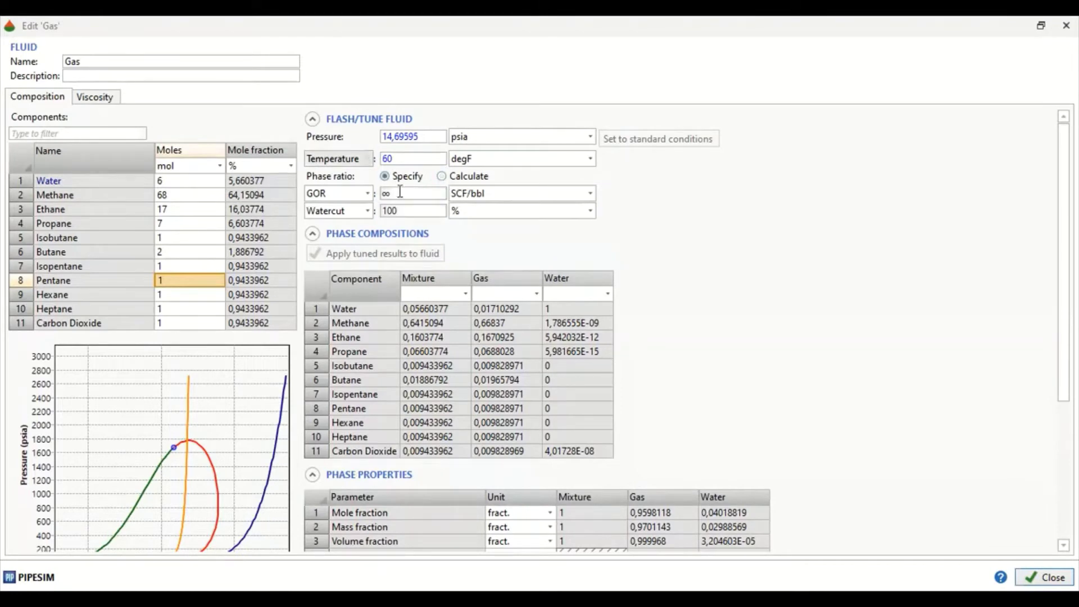
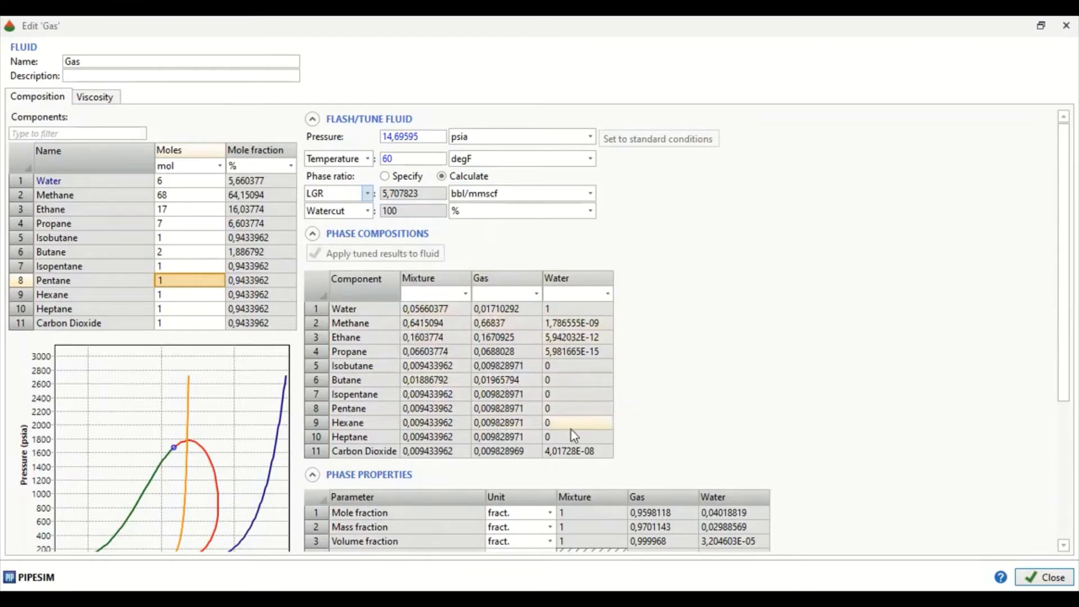
# Examine the Gas fluid's phase compositions and phase properties and close the fluid editor.
pyautogui.scroll(-4, 1065, 259)
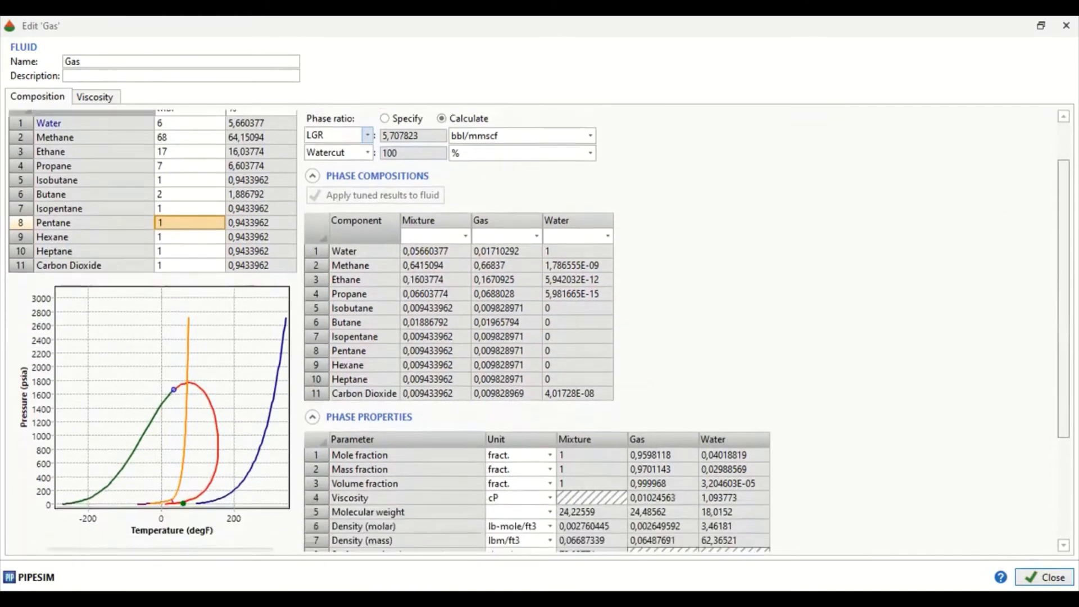
pyautogui.scroll(-1, 540, 331)
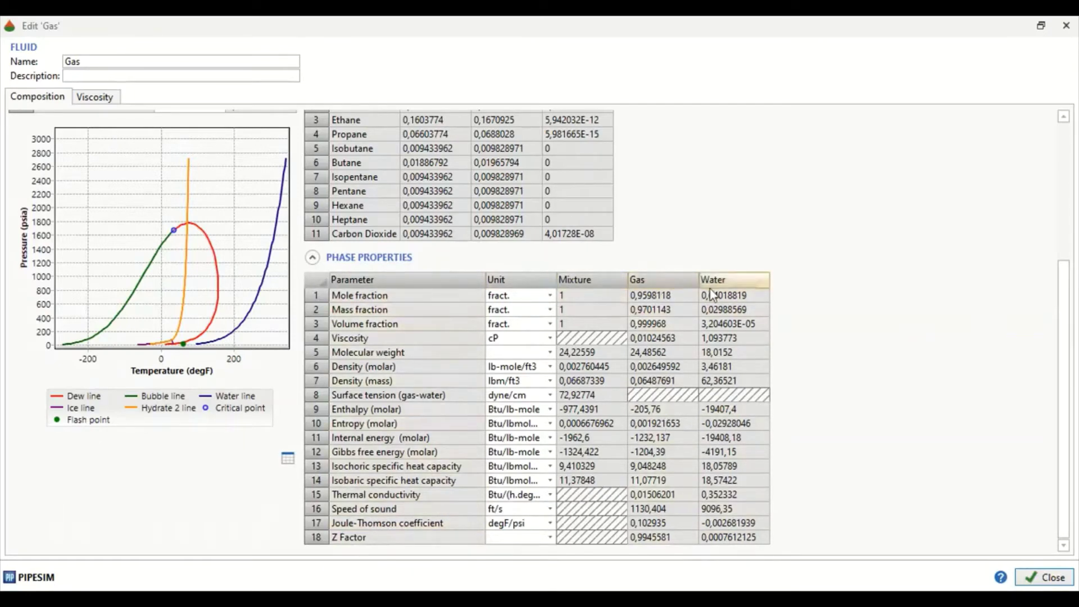
pyautogui.scroll(3, 701, 476)
pyautogui.scroll(-2, 701, 477)
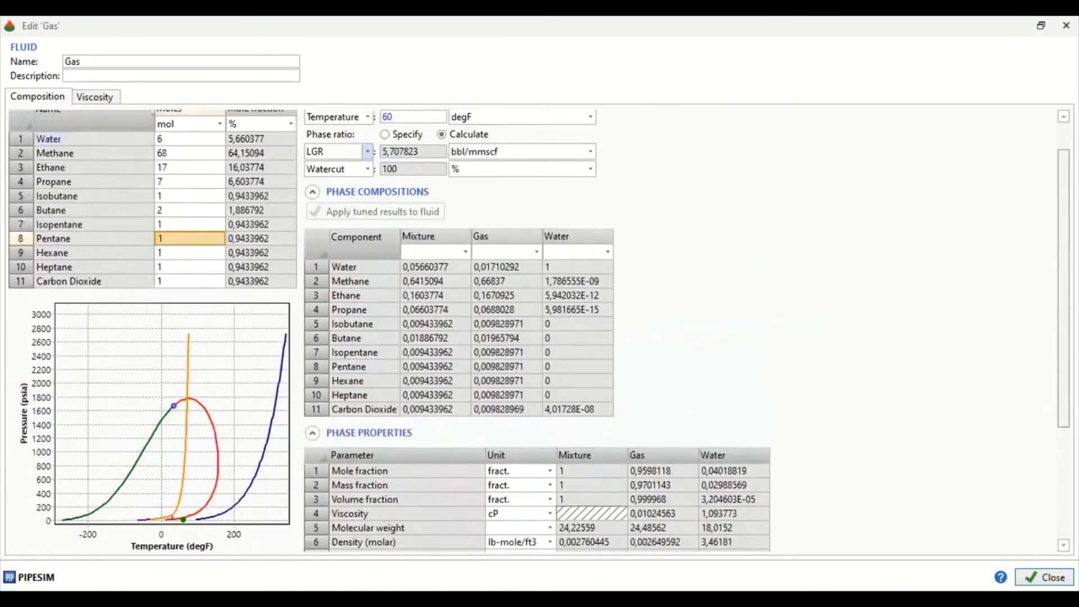
pyautogui.scroll(-1, 539, 331)
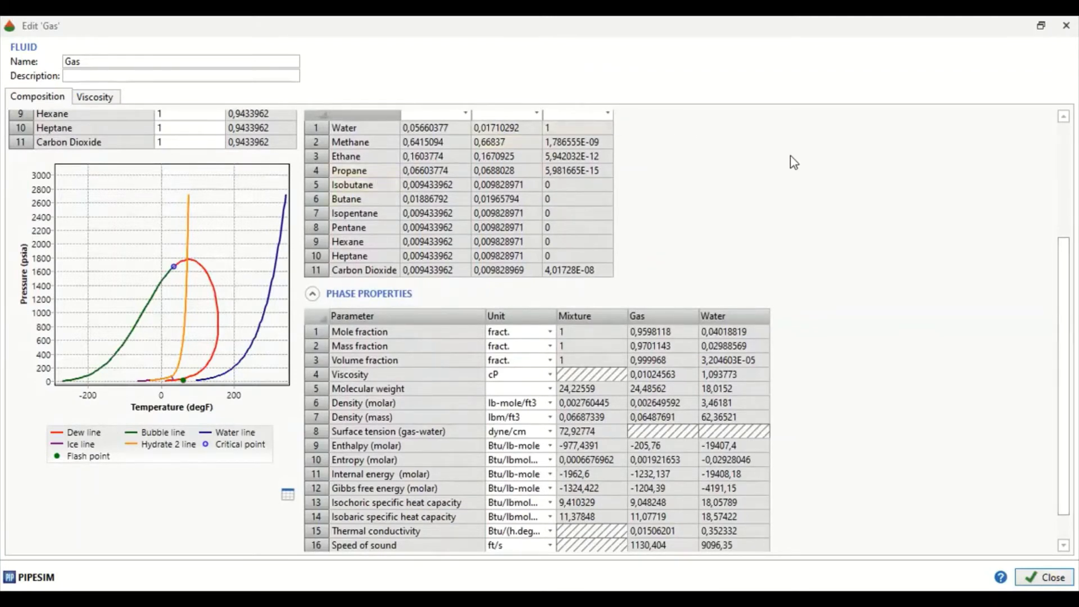
pyautogui.scroll(5, 793, 162)
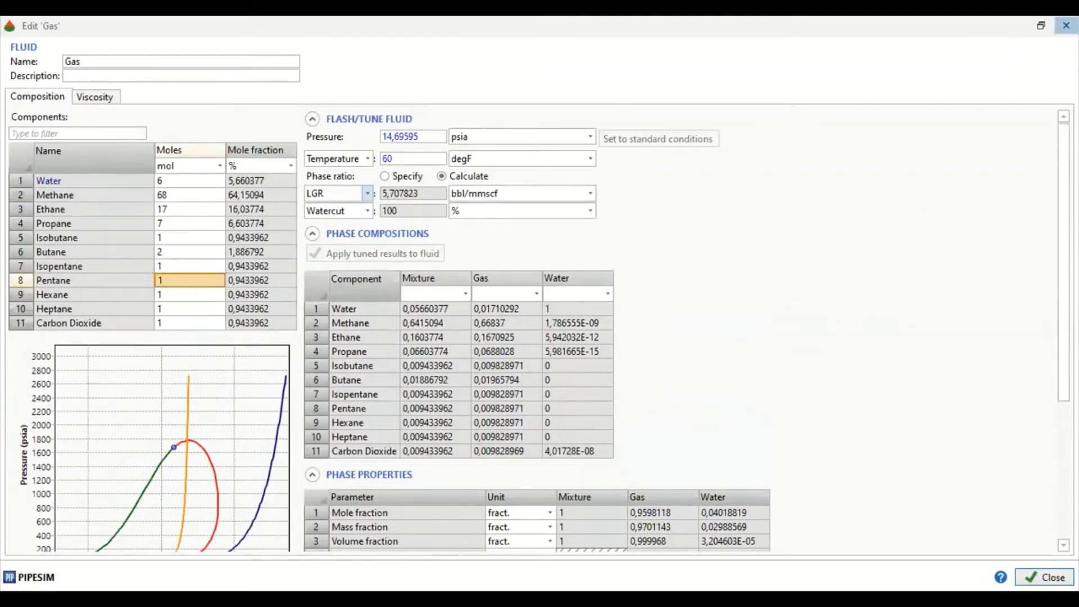
pyautogui.click(1040, 577)
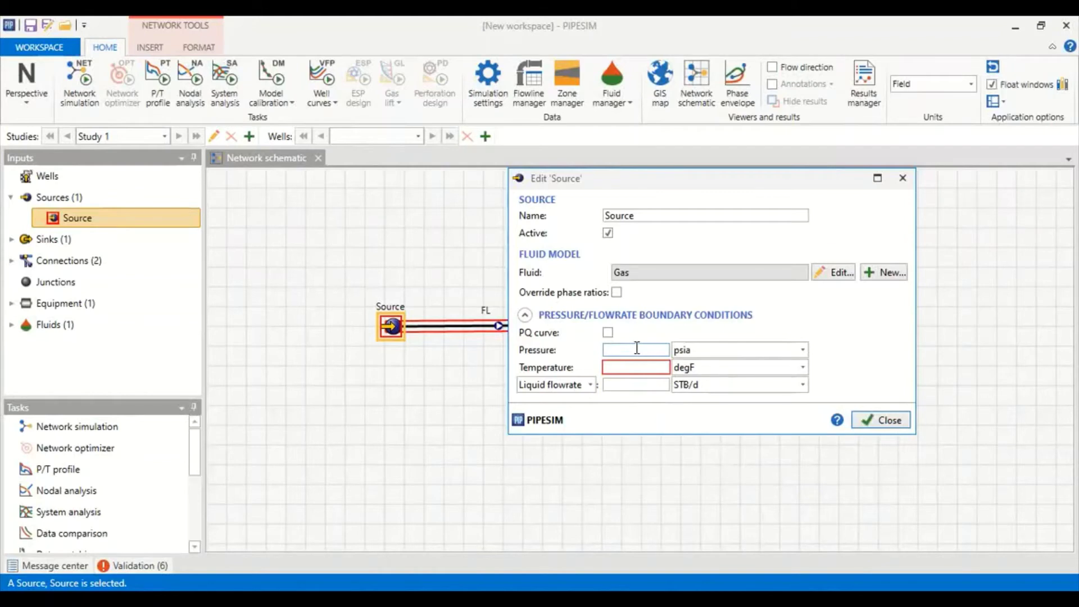
# Set the Source's boundary conditions to a pressure of 800 psia and a temperature of 50 degF.
pyautogui.write('800')
pyautogui.click(621, 368)
pyautogui.write('50')
pyautogui.click(878, 422)
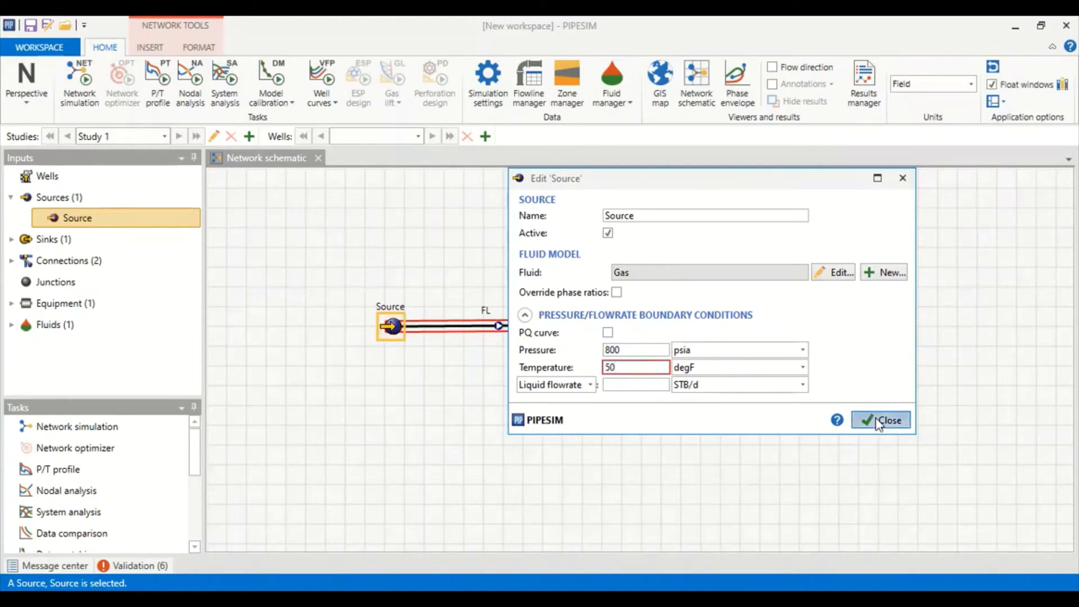
pyautogui.click(487, 351)
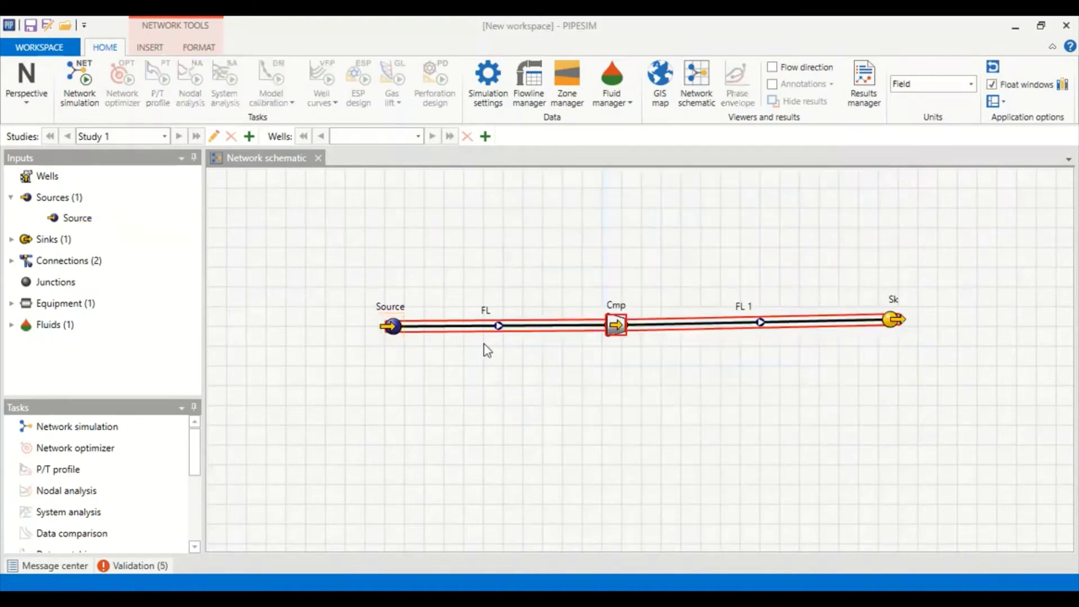
# Rename the flowline between the Source and the compressor as Compressor Feed and override its global environmental data.
pyautogui.click(514, 329)
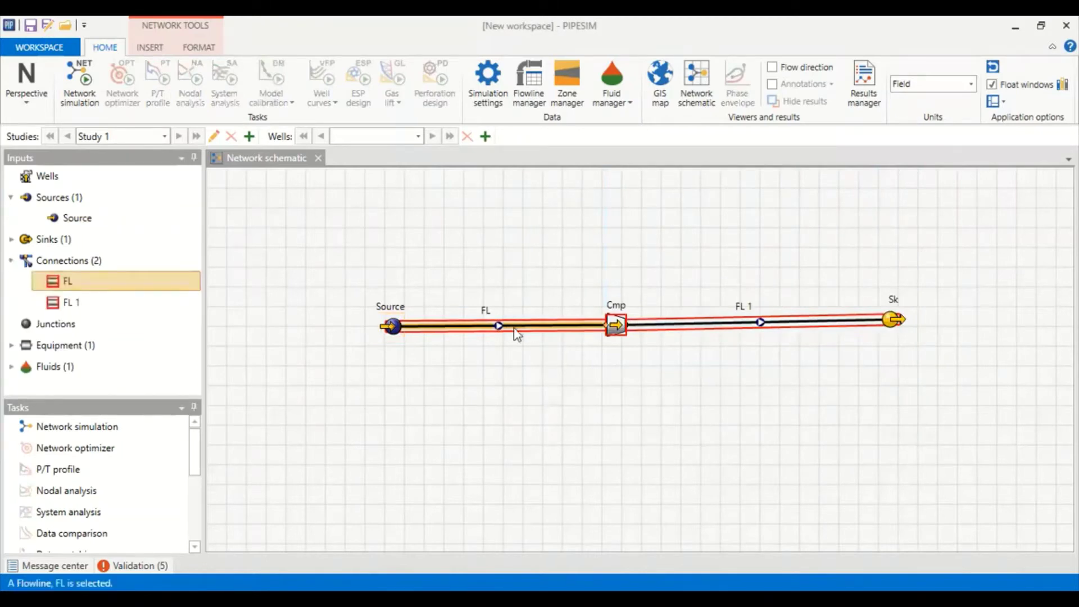
pyautogui.doubleClick(518, 335)
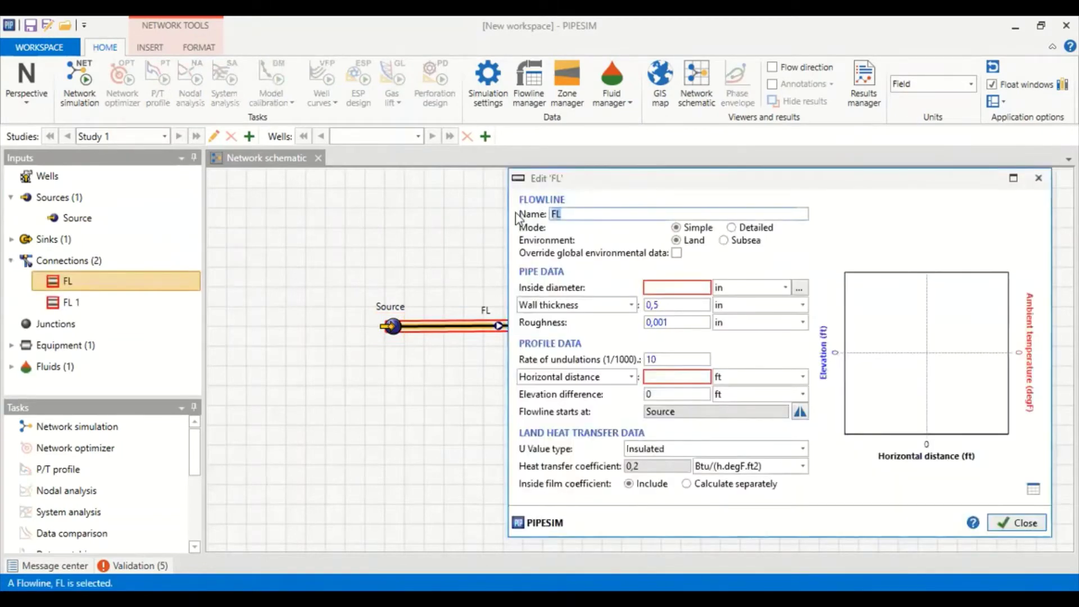
pyautogui.write('Comp')
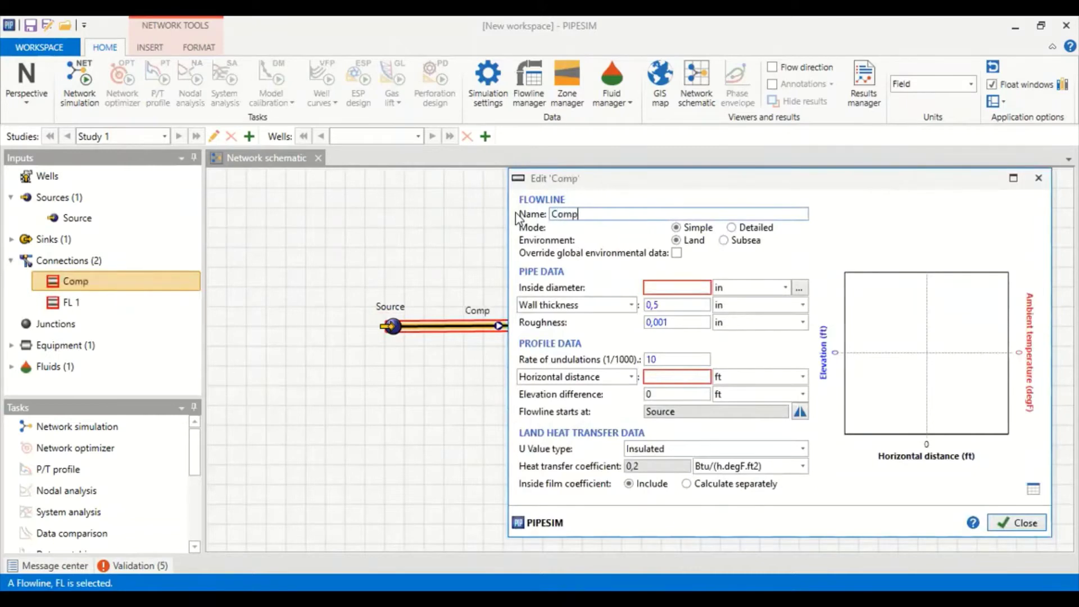
pyautogui.write('ressor ')
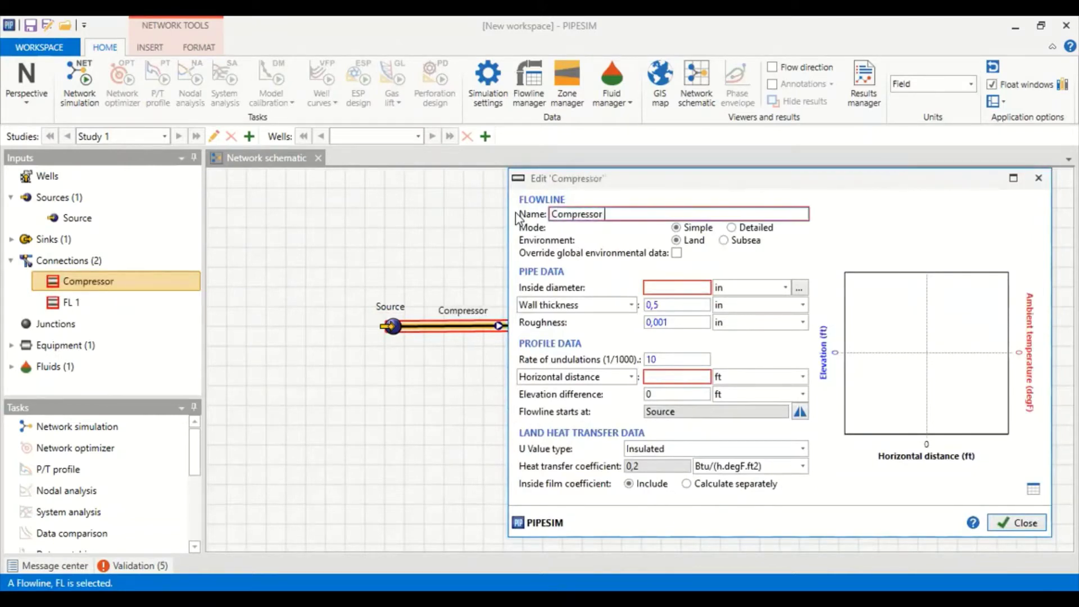
pyautogui.write('Feed')
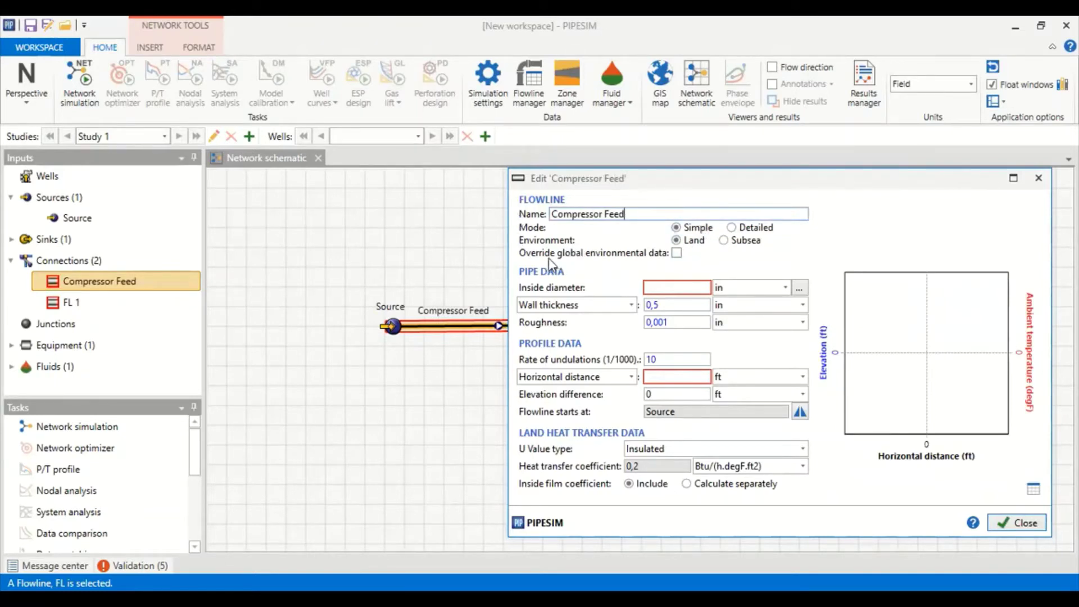
pyautogui.click(676, 253)
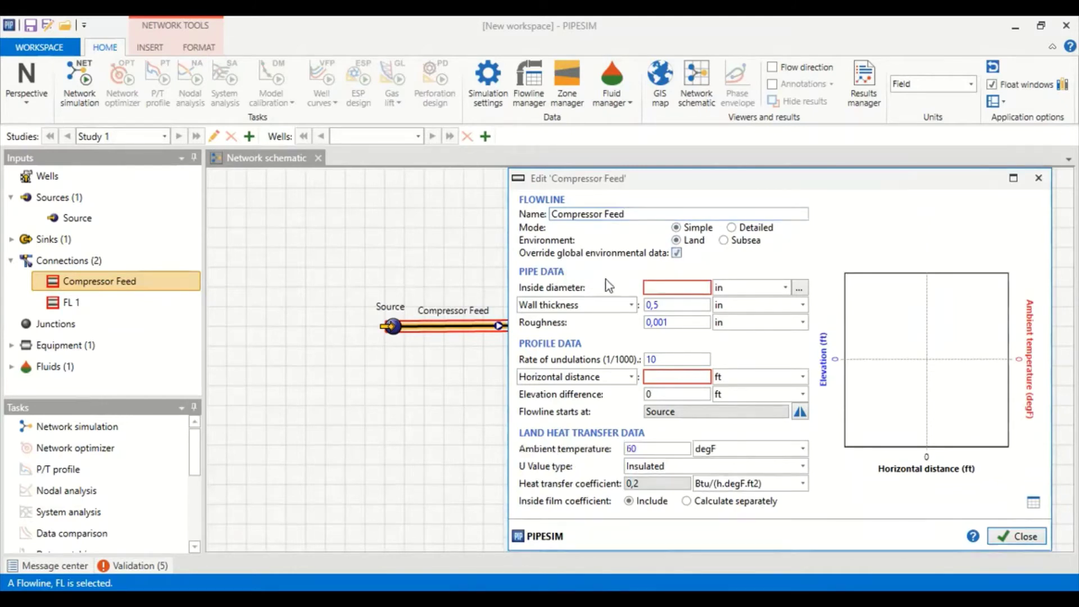
# Set the Compressor Feed pipe data to inside diameter 7,981 in, wall thickness 0,322 in and roughness 0,0018 in.
pyautogui.click(652, 288)
pyautogui.write('7,981')
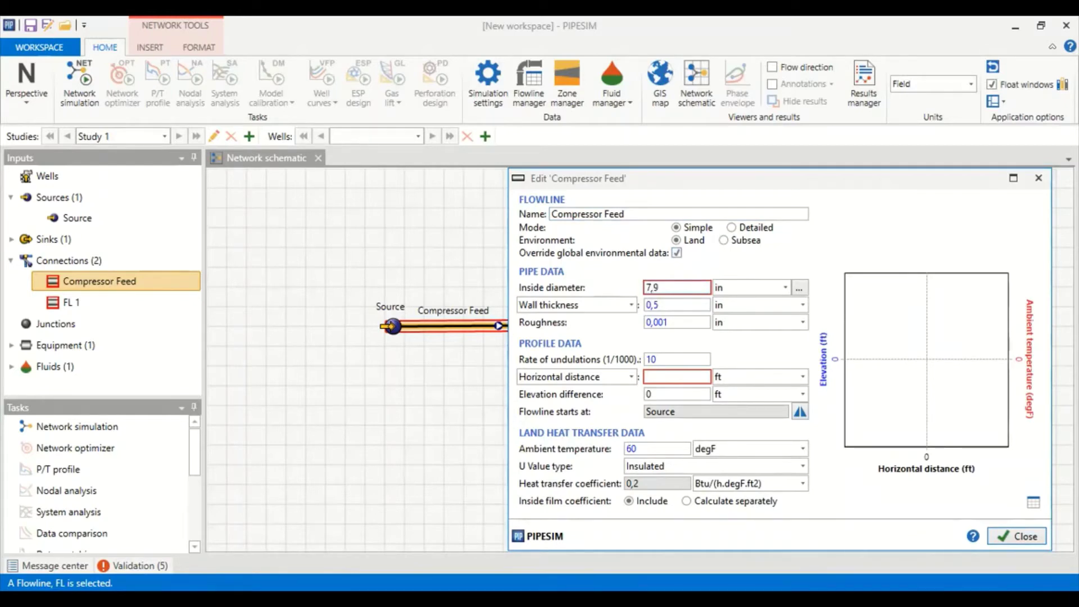
pyautogui.click(683, 306)
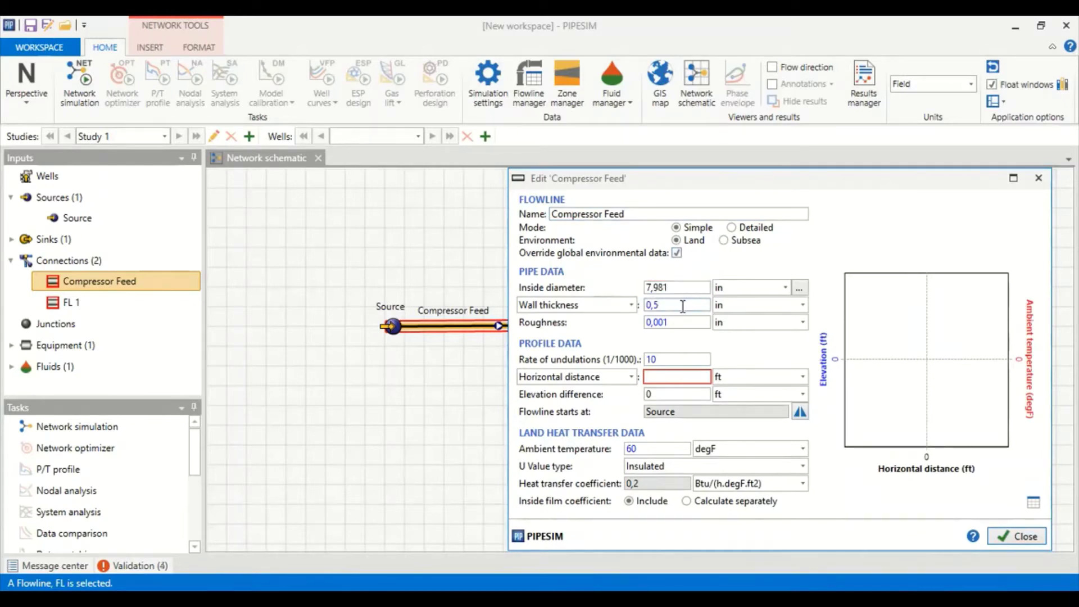
pyautogui.write('0,322')
pyautogui.click(686, 324)
pyautogui.write('8')
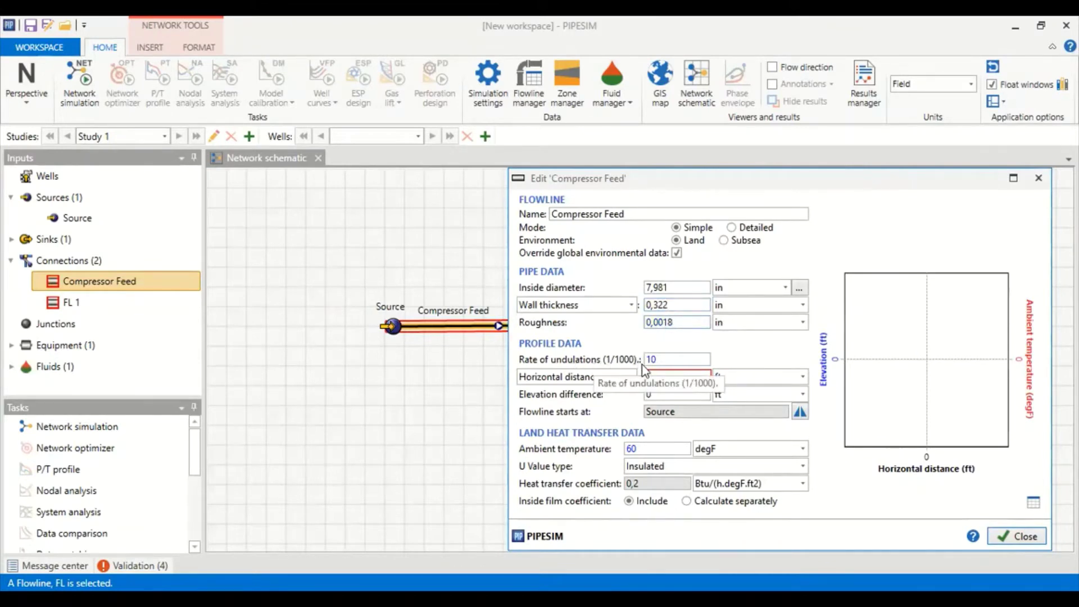
# Set the Compressor Feed profile to a rate of undulations of 0 and a horizontal distance of 100 ft.
pyautogui.press('Tab')
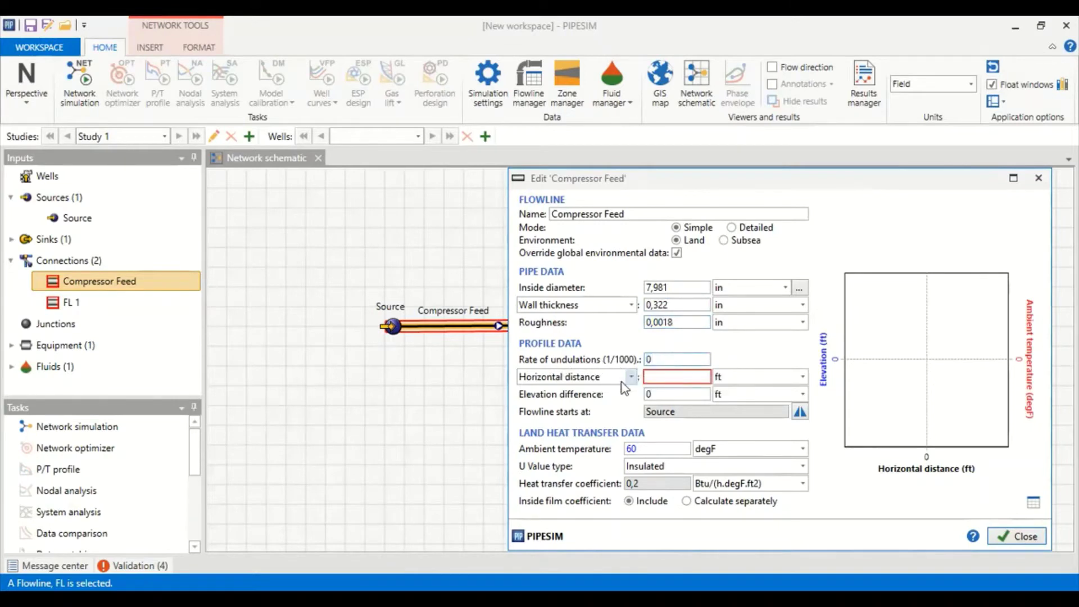
pyautogui.click(673, 375)
pyautogui.write('100')
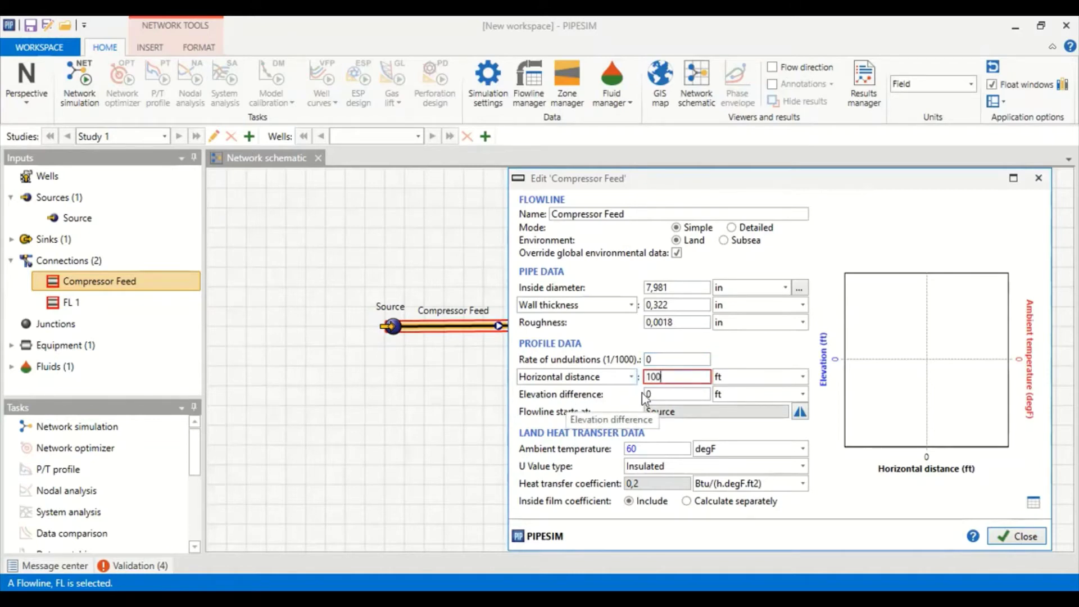
pyautogui.click(674, 395)
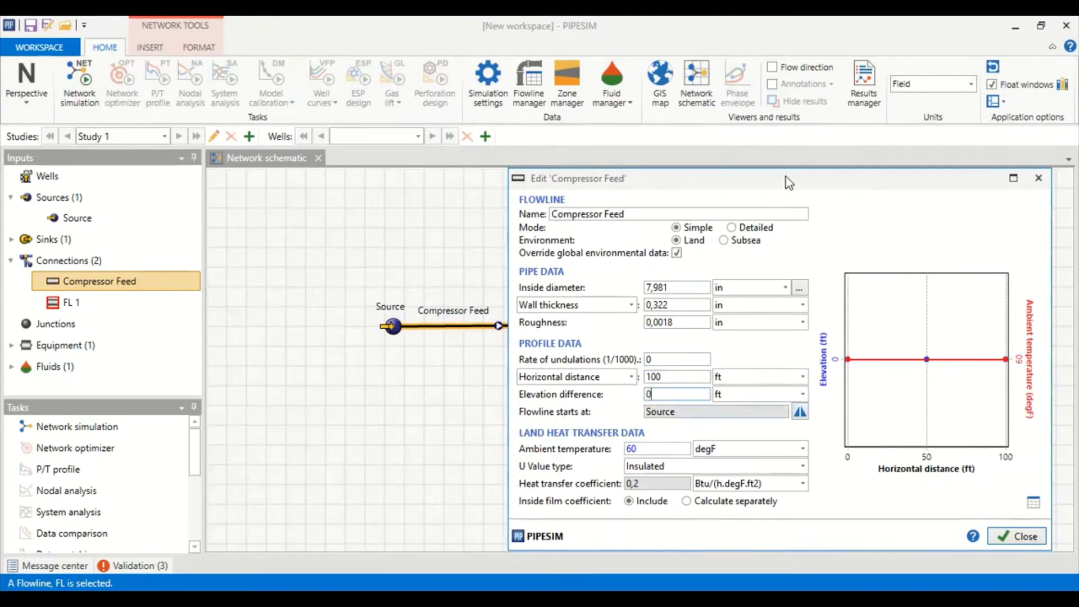
# Flip the Compressor Feed geometry to start at the compressor and flip it back to start at the Source.
pyautogui.moveTo(786, 177); pyautogui.dragTo(859, 138)
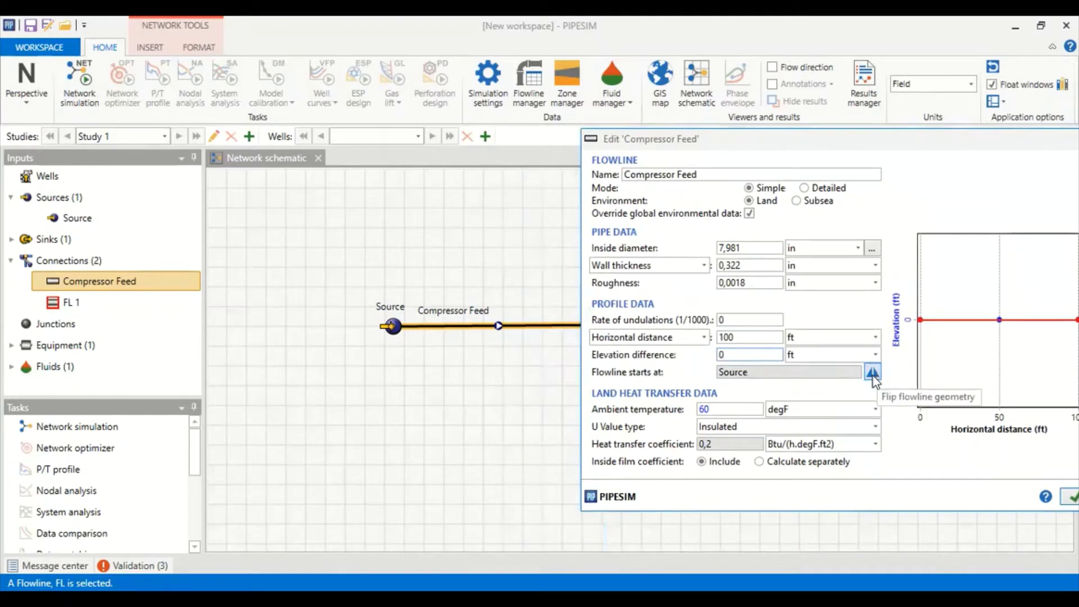
pyautogui.click(872, 373)
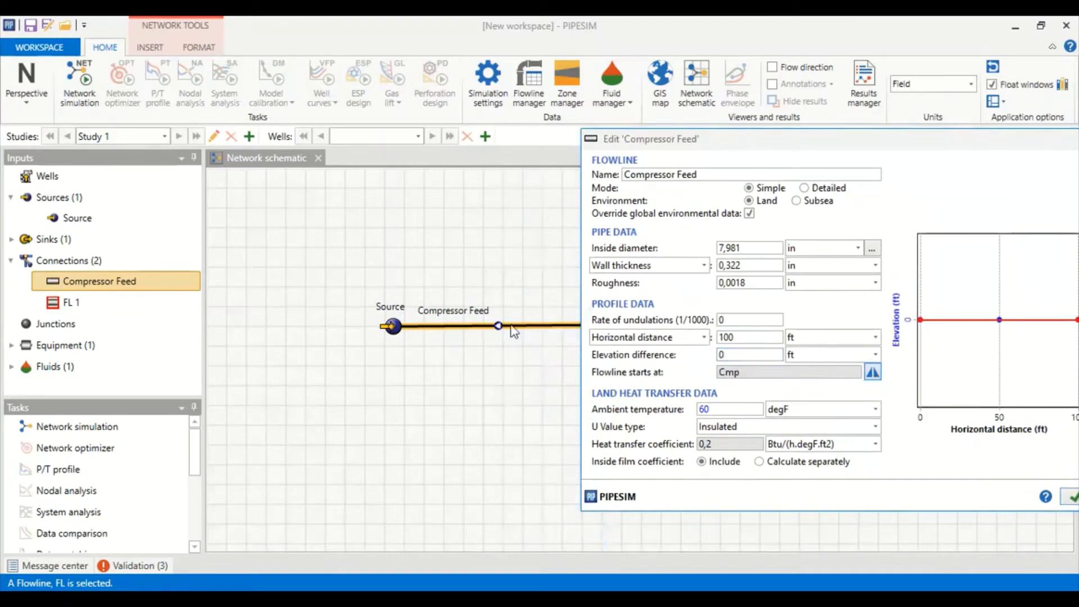
pyautogui.click(873, 372)
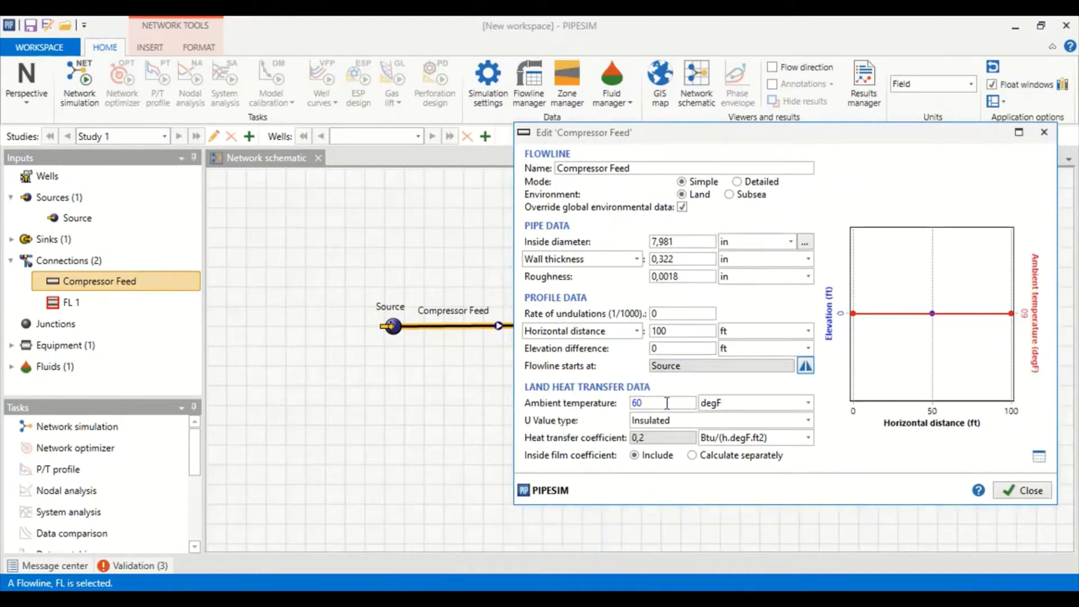
# Set the Compressor Feed ambient temperature to 45 degF, view its profile as a table and close the flowline editor.
pyautogui.moveTo(667, 403); pyautogui.dragTo(623, 406)
pyautogui.write('45')
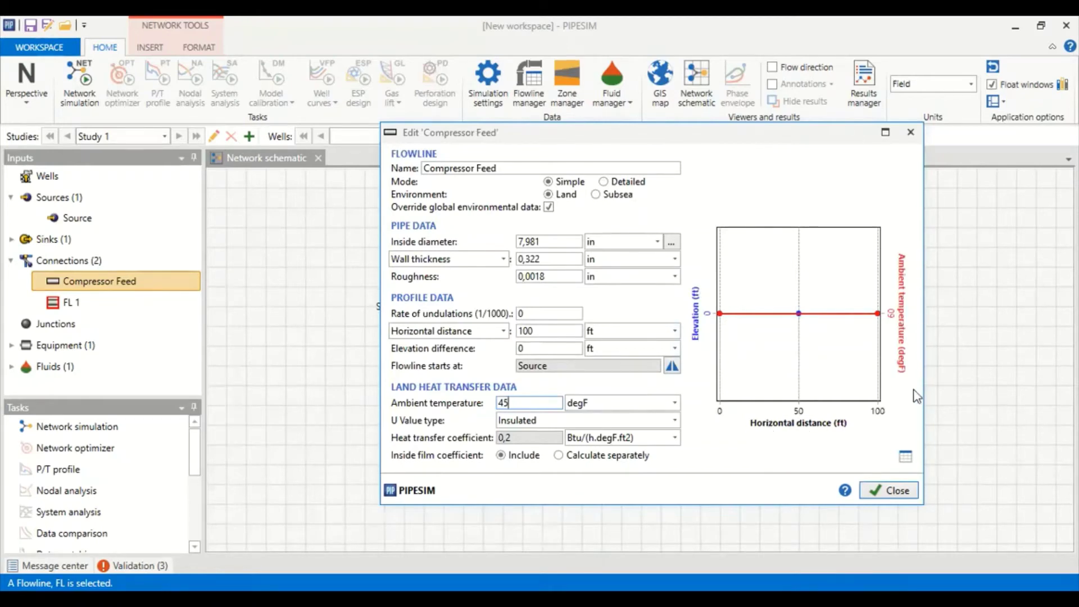
pyautogui.click(905, 461)
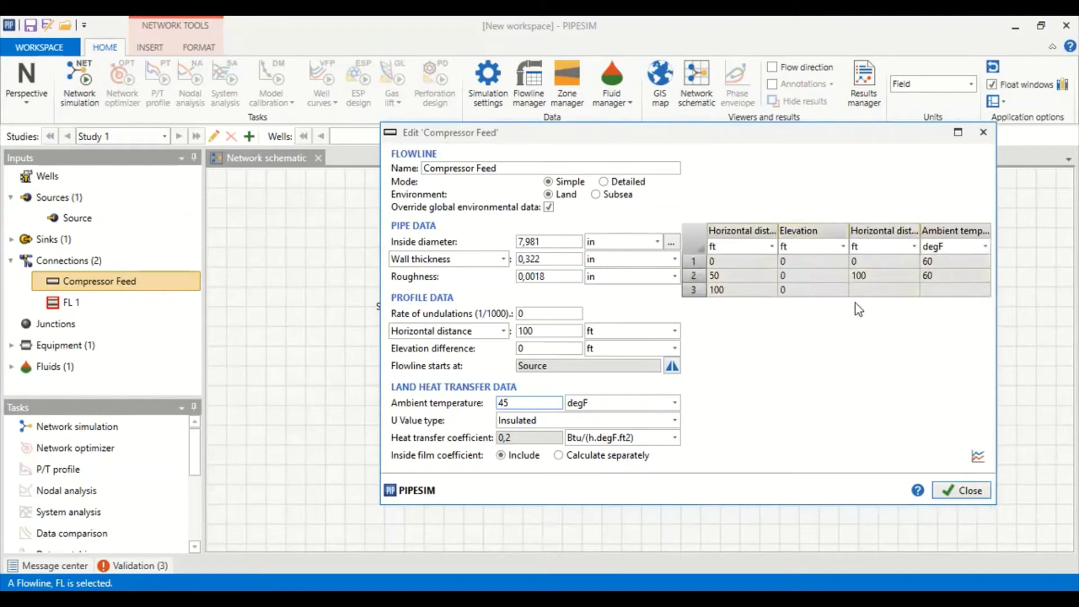
pyautogui.click(966, 493)
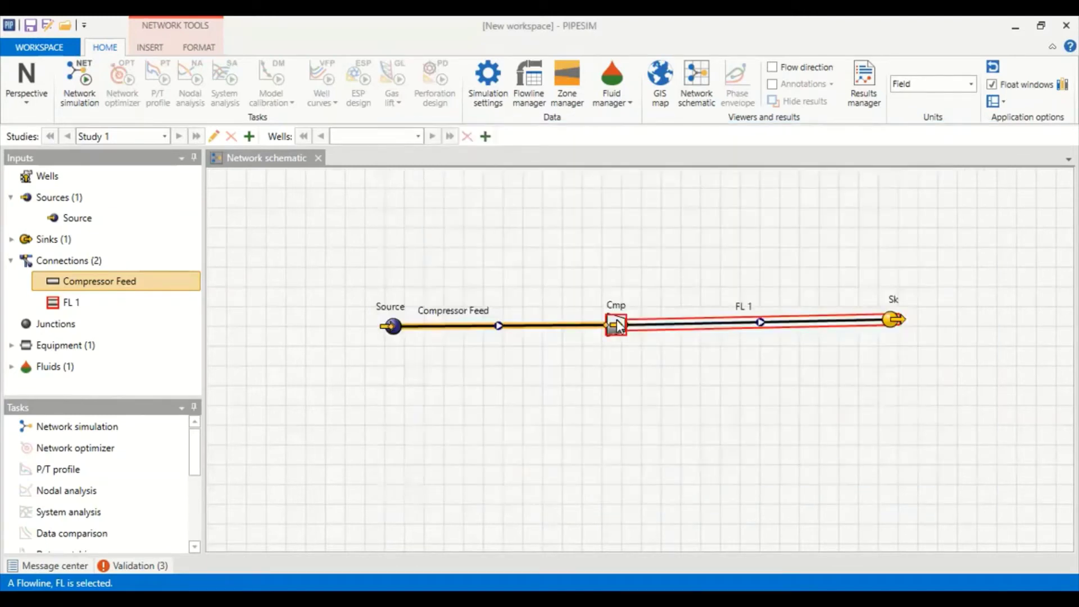
# Rename the compressor Cmp as Compressor and set its power to 120 hp.
pyautogui.click(617, 325)
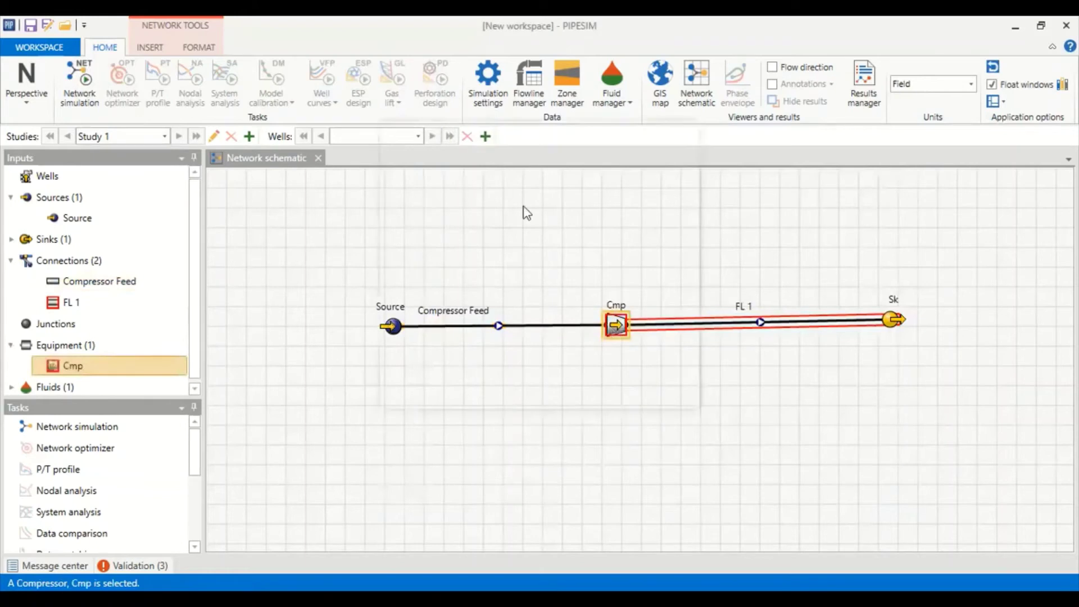
pyautogui.write('C')
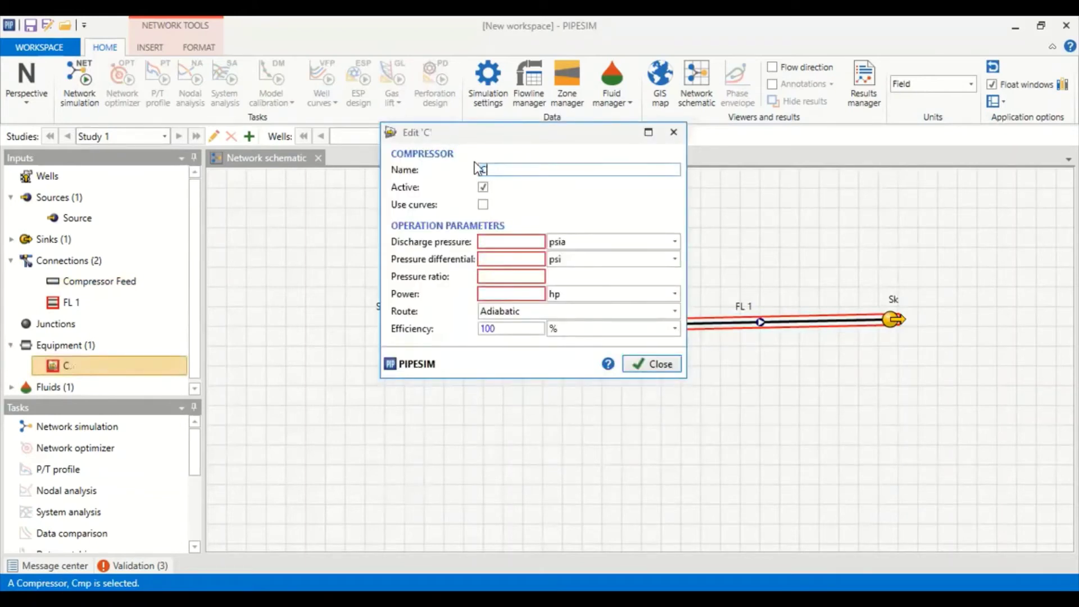
pyautogui.write('ompressor')
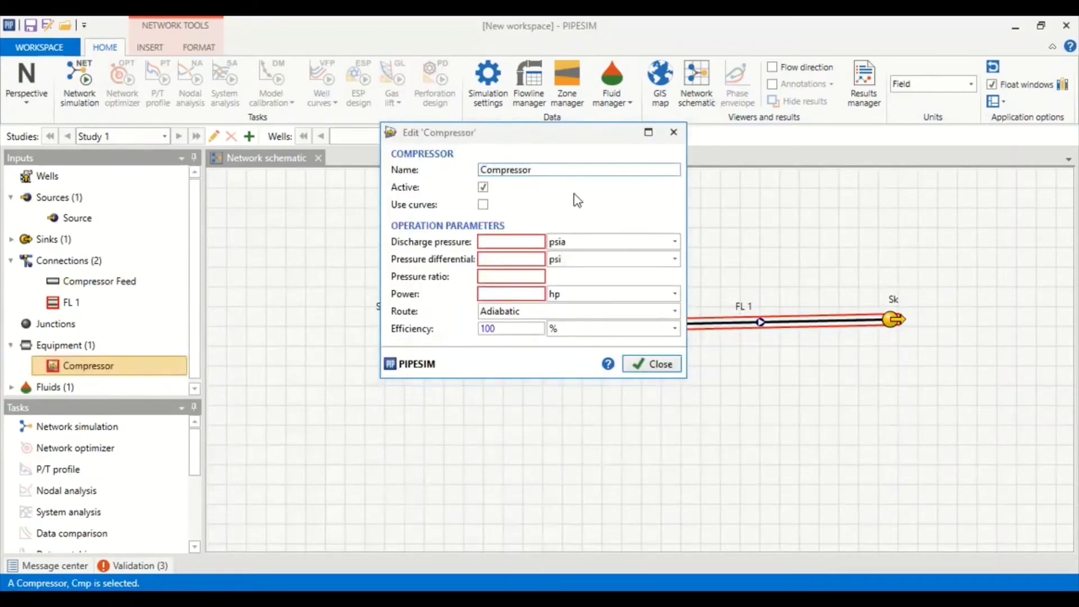
pyautogui.press('Tab')
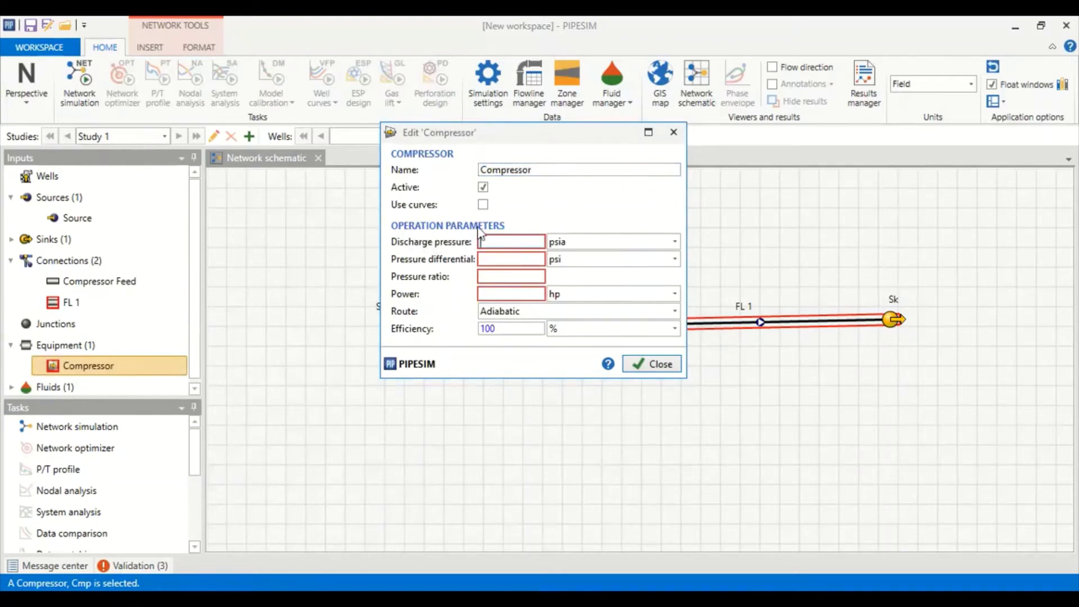
pyautogui.click(502, 259)
pyautogui.click(501, 290)
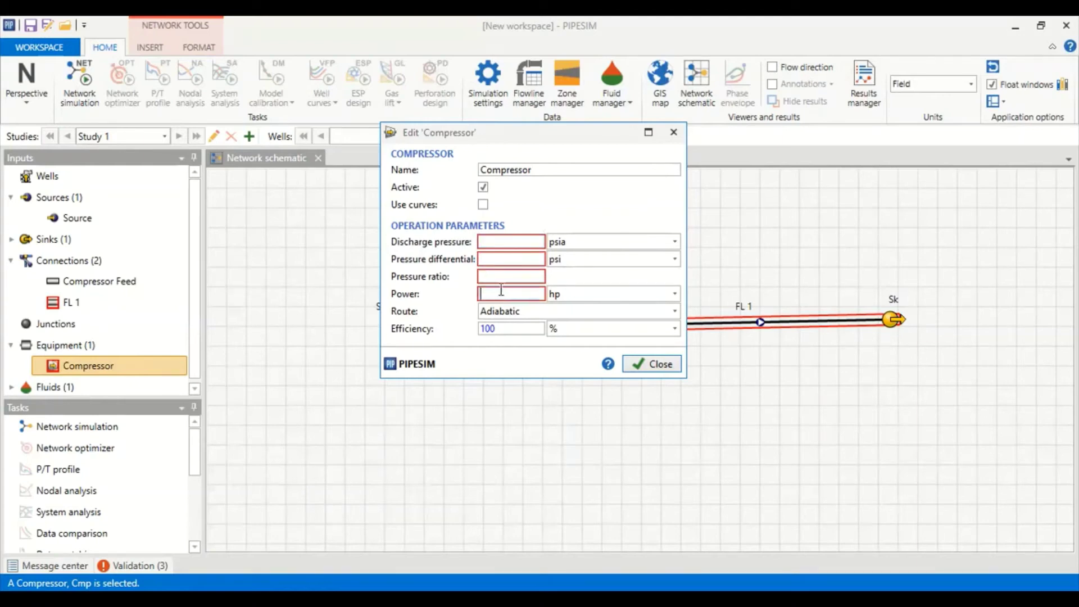
pyautogui.click(501, 259)
pyautogui.click(500, 295)
pyautogui.write('120')
# Check the compressor's route options, keep Adiabatic, set the efficiency to 80 % and close the compressor editor.
pyautogui.moveTo(547, 297)
pyautogui.click(532, 312)
pyautogui.click(518, 329)
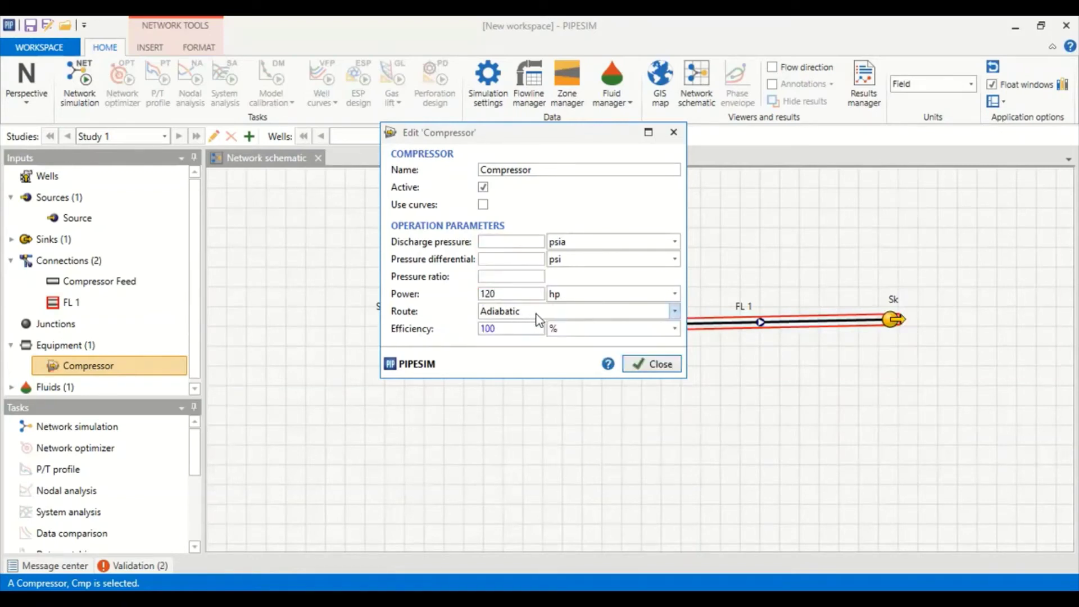
pyautogui.click(532, 312)
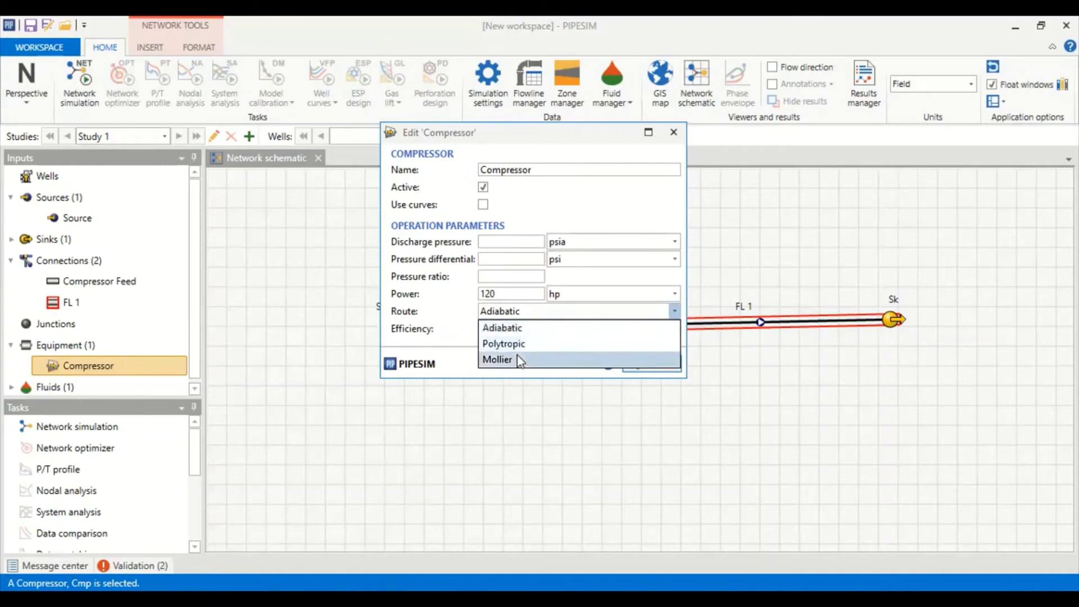
pyautogui.click(417, 329)
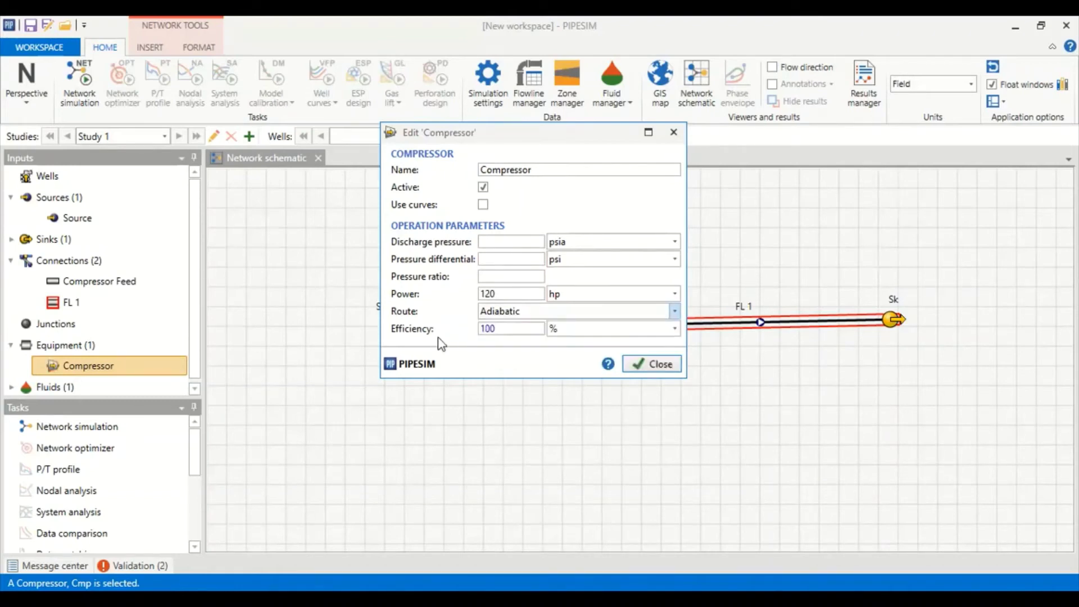
pyautogui.moveTo(495, 330); pyautogui.dragTo(474, 337)
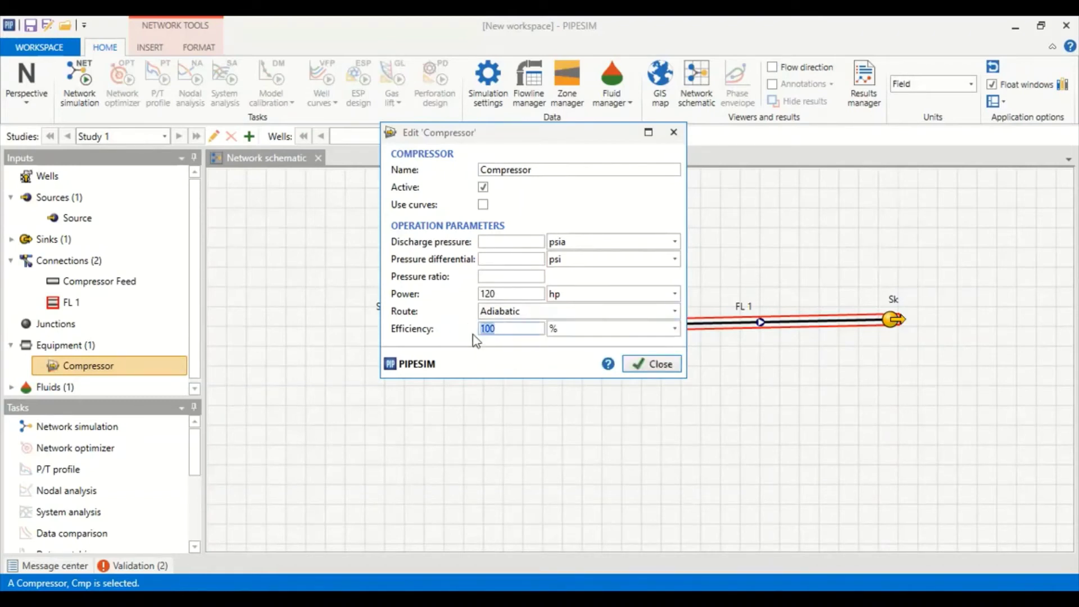
pyautogui.write('80')
pyautogui.click(517, 258)
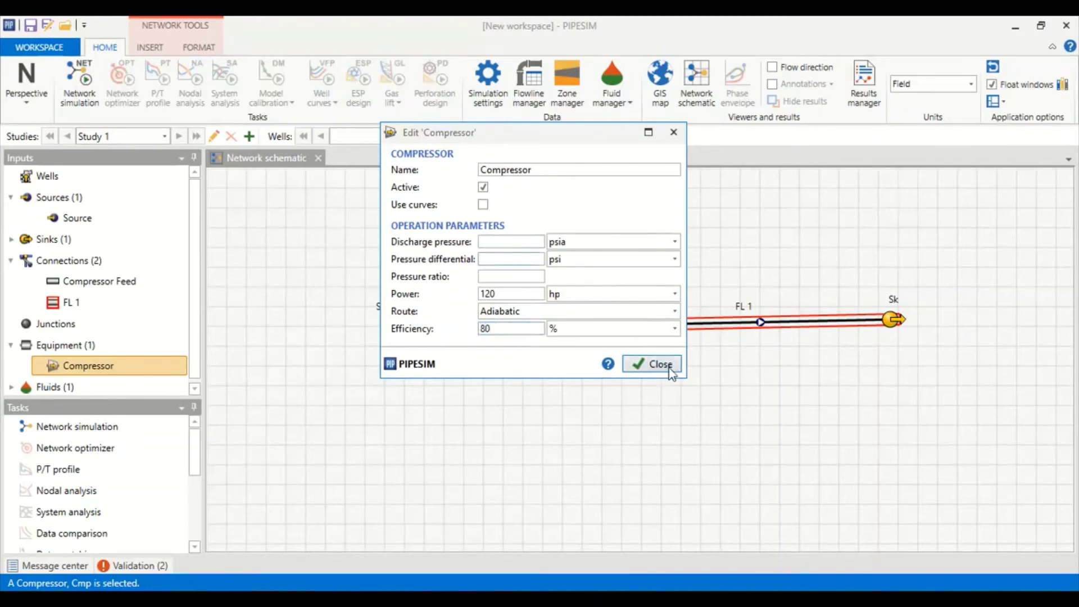
pyautogui.click(661, 366)
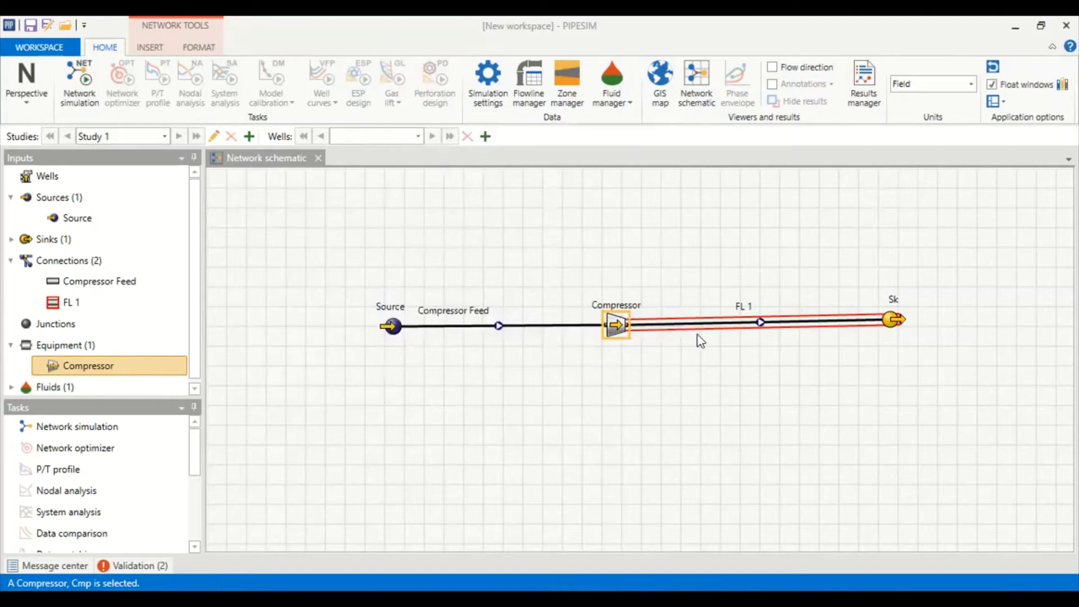
# Rename the flowline between the compressor and the sink as Gas Transport and override its global environmental data.
pyautogui.click(756, 329)
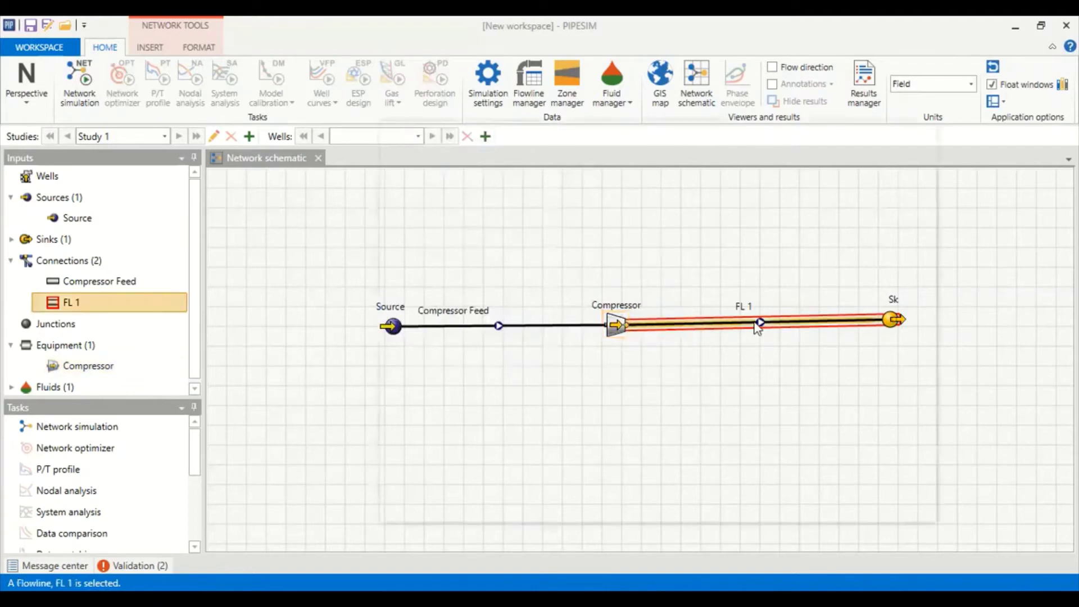
pyautogui.doubleClick(757, 329)
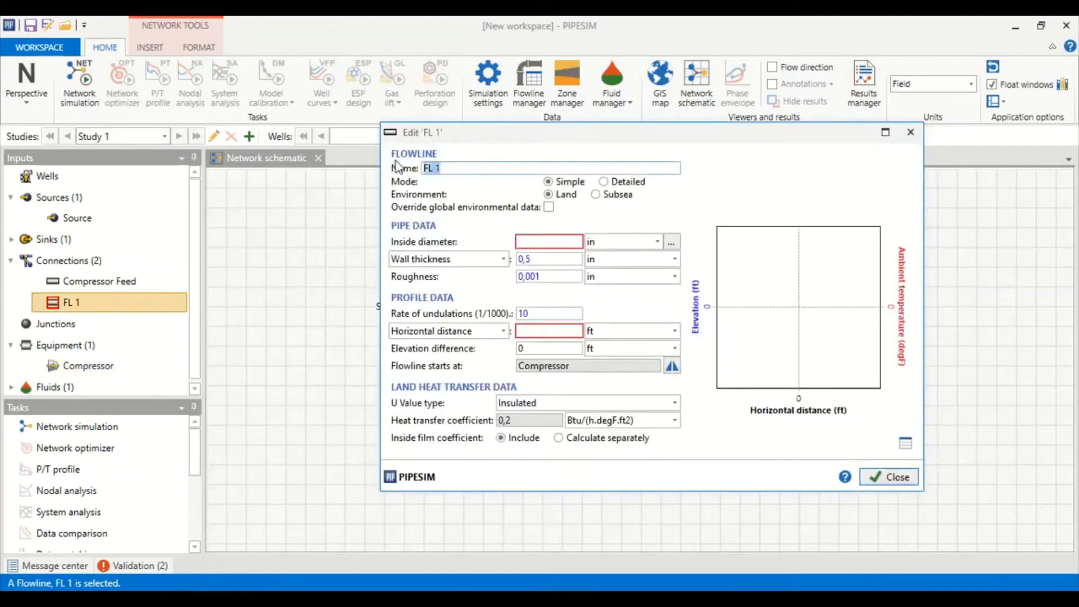
pyautogui.write('Gas Transport')
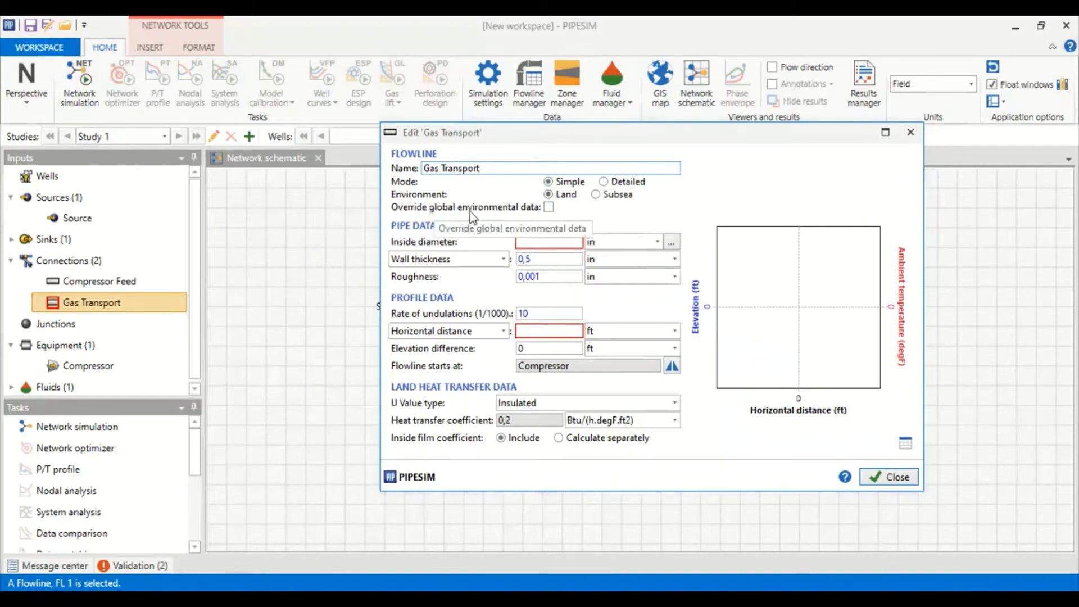
pyautogui.click(548, 208)
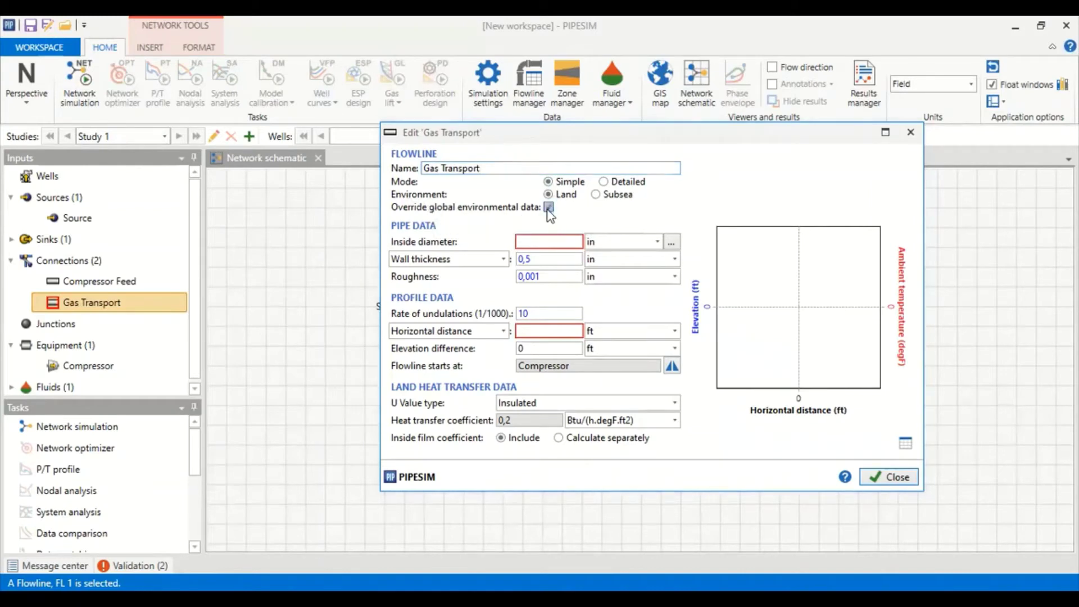
# Set the Gas Transport inside diameter to 6,065 in, wall thickness to 0,28 in and roughness to 0,0018 in.
pyautogui.click(534, 243)
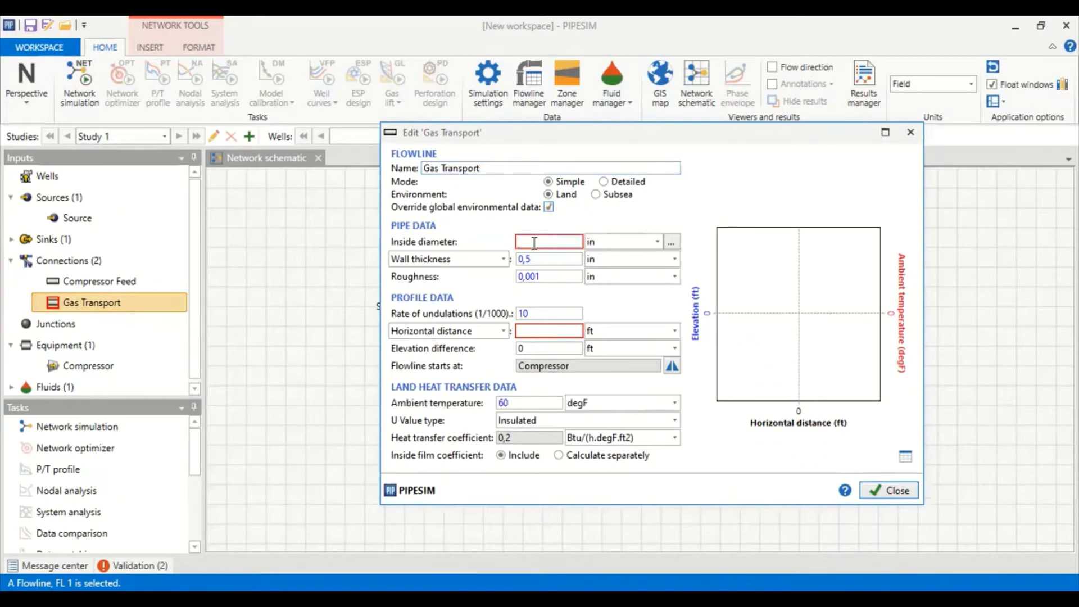
pyautogui.write('6,065')
pyautogui.click(542, 260)
pyautogui.press('BackSpace')
pyautogui.write('28')
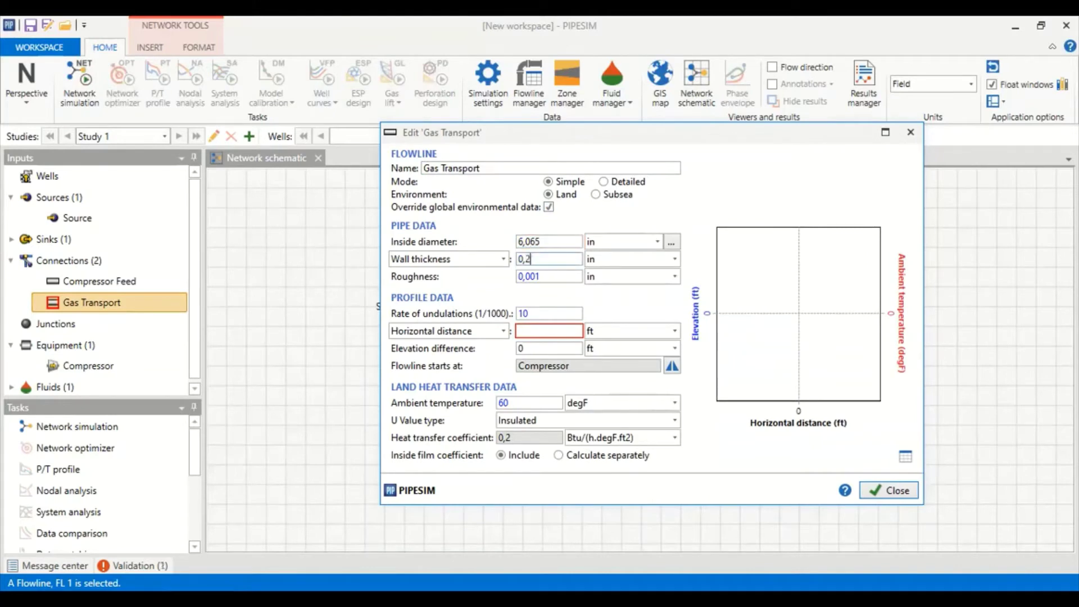
pyautogui.click(555, 276)
pyautogui.write('8')
# Set the Gas Transport rate of undulations to 0 and its horizontal distance to 12000 ft.
pyautogui.doubleClick(536, 313)
pyautogui.write('0')
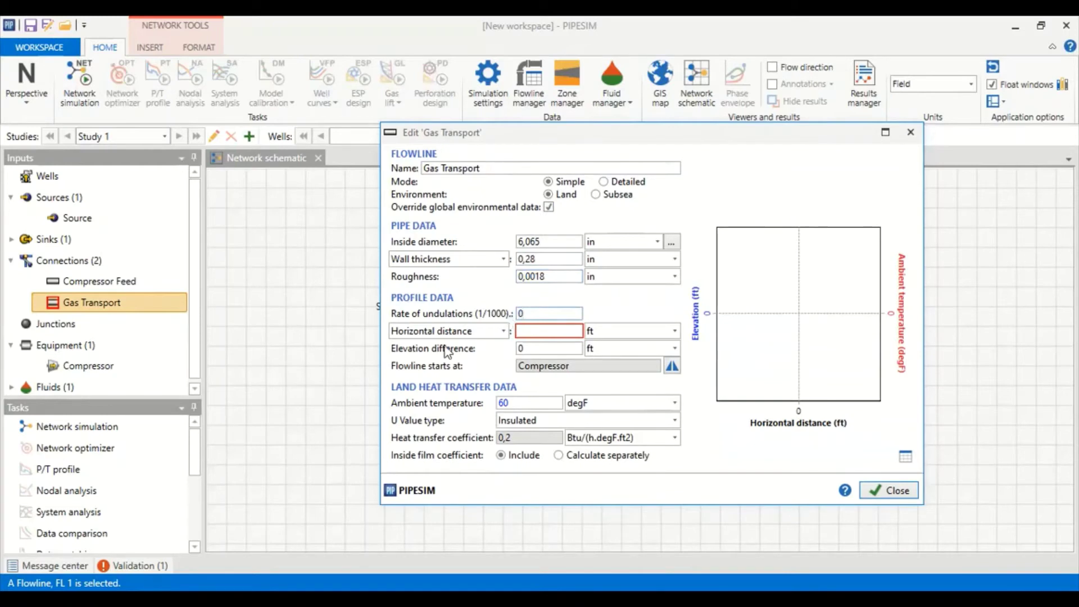
pyautogui.click(526, 331)
pyautogui.write('12000')
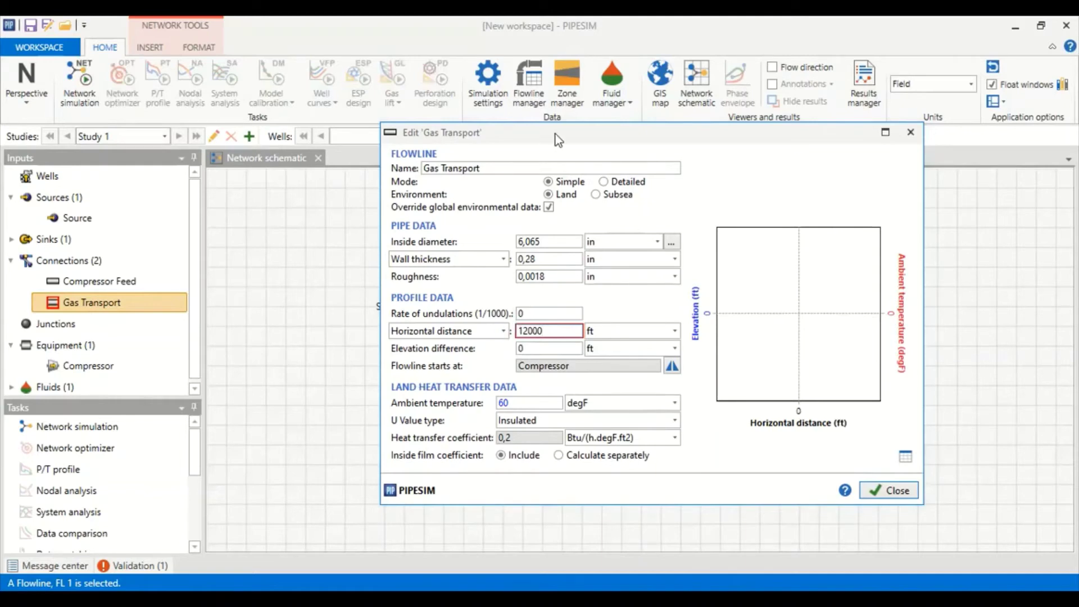
# Set the Gas Transport ambient temperature to 45 degF and close the flowline editor.
pyautogui.moveTo(557, 139); pyautogui.dragTo(844, 160)
pyautogui.moveTo(725, 153); pyautogui.dragTo(512, 139)
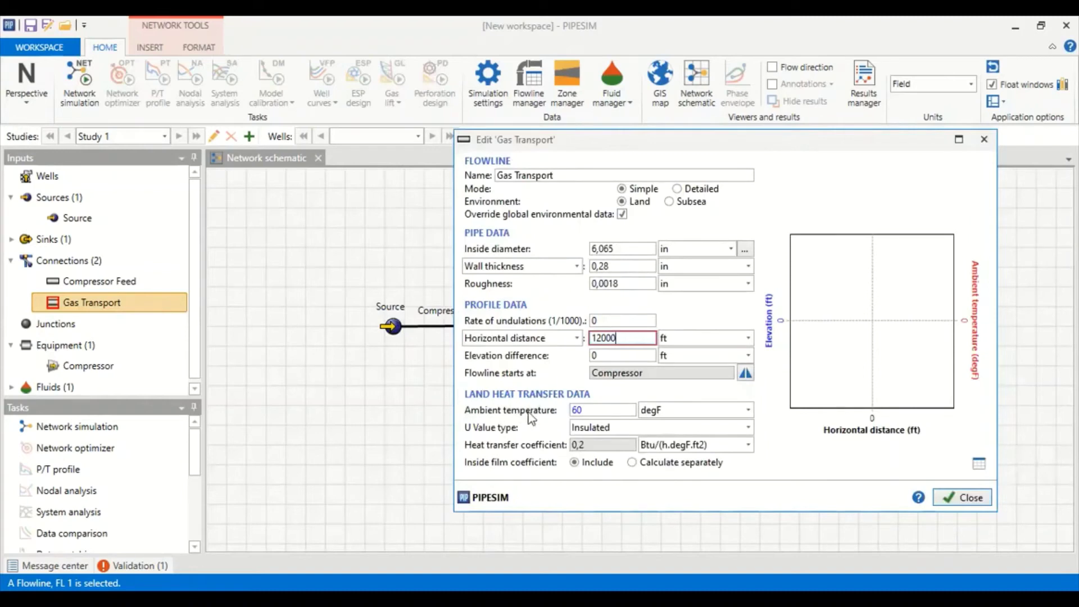
pyautogui.click(561, 410)
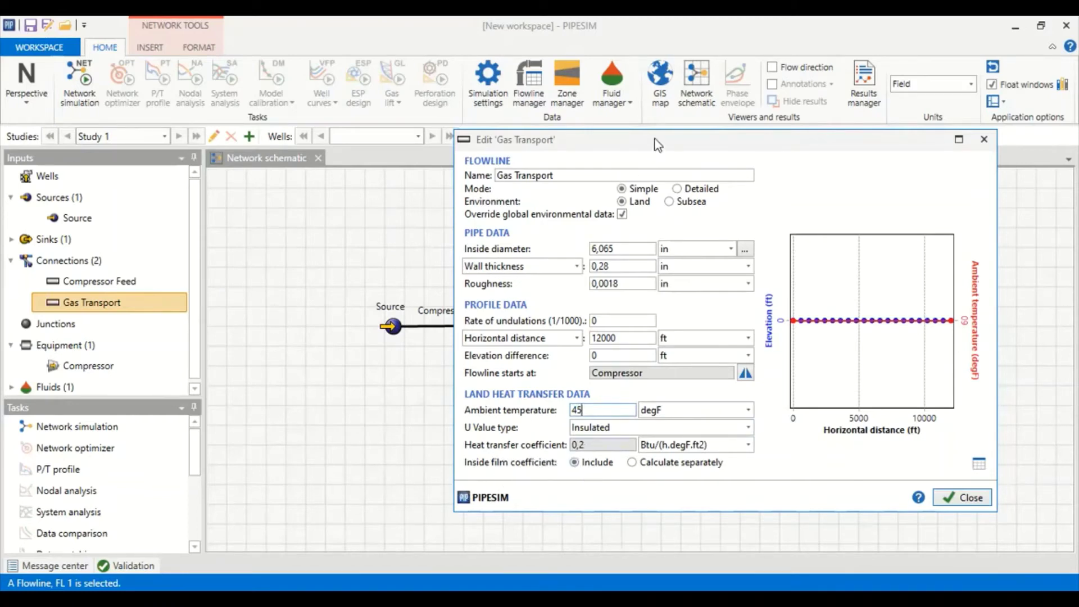
pyautogui.moveTo(461, 140); pyautogui.dragTo(256, 132)
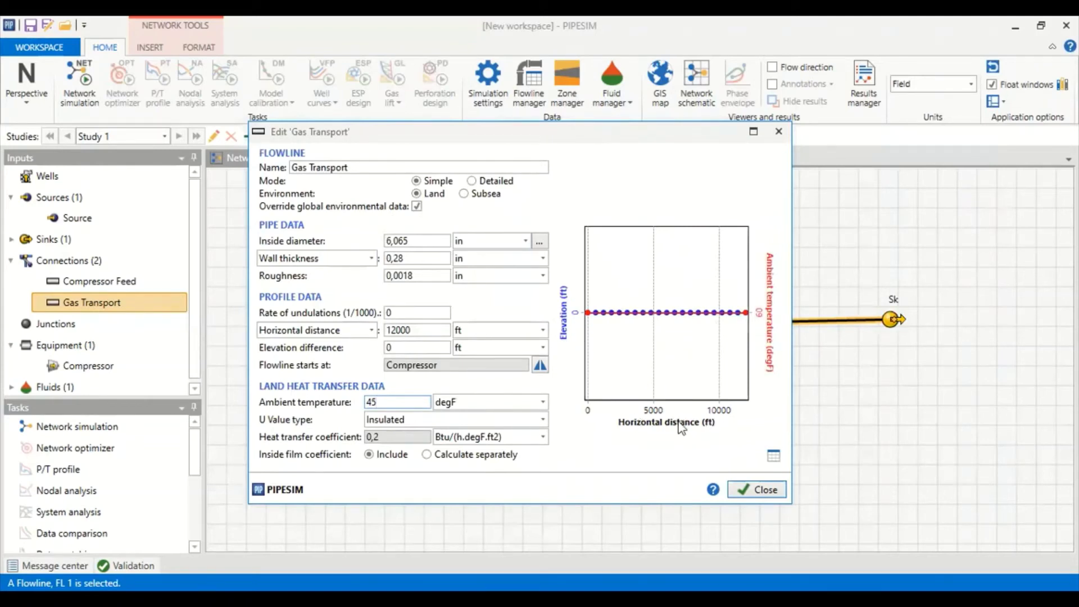
pyautogui.click(770, 493)
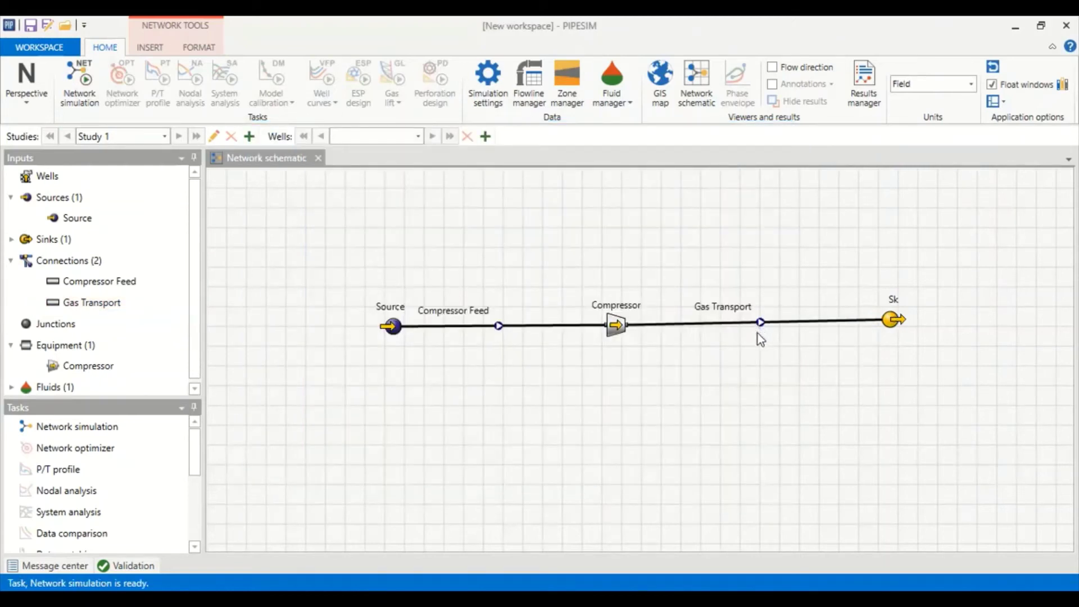
# Rename the sink Sk as Sink, set its pressure to 300 psia and close its editor.
pyautogui.click(893, 323)
pyautogui.doubleClick(894, 321)
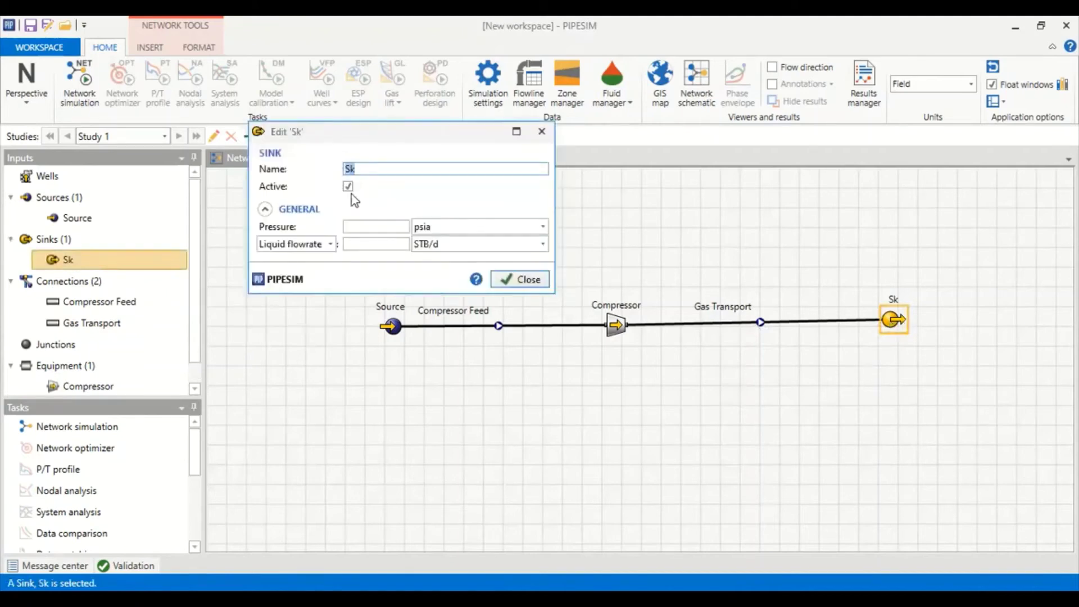
pyautogui.write('Sink')
pyautogui.click(372, 228)
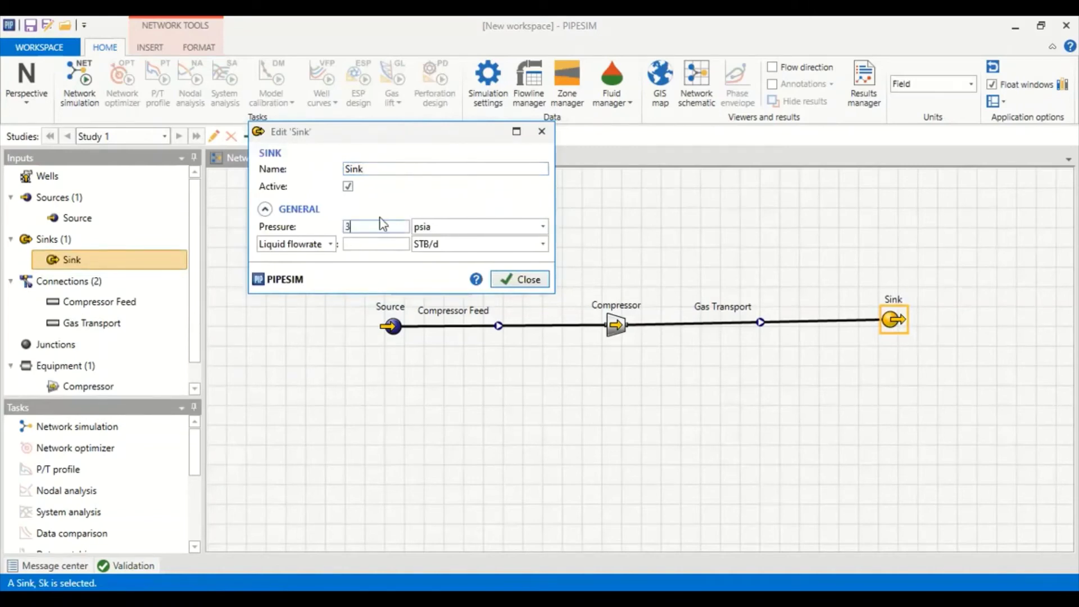
pyautogui.write('300')
pyautogui.click(531, 284)
# Check the network's validation and move the sink in the schematic so it lines up horizontally with the compressor.
pyautogui.click(838, 358)
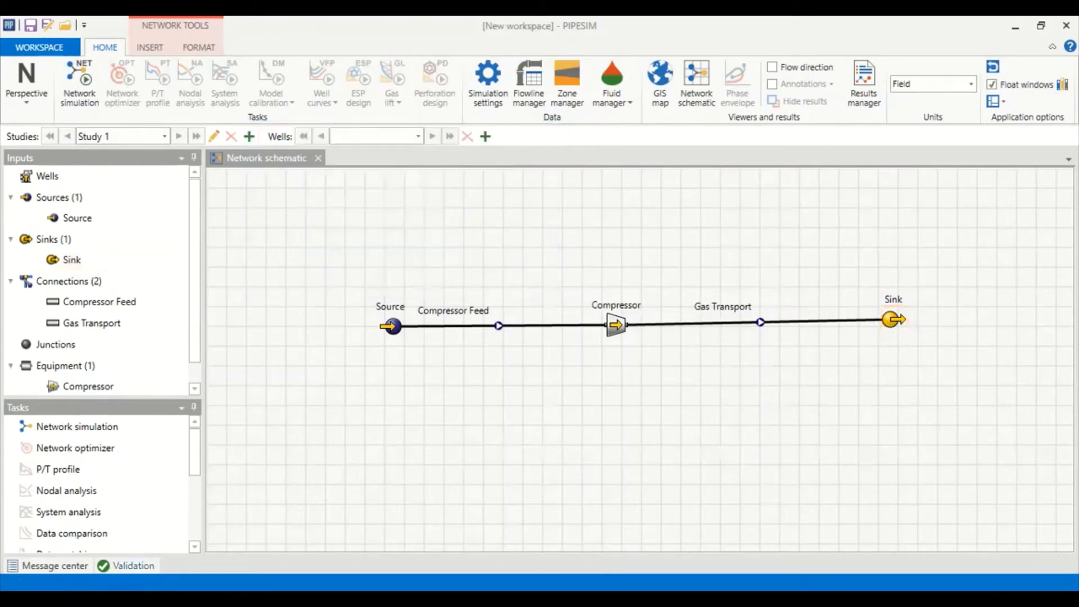
pyautogui.click(129, 565)
pyautogui.moveTo(896, 320); pyautogui.dragTo(912, 331)
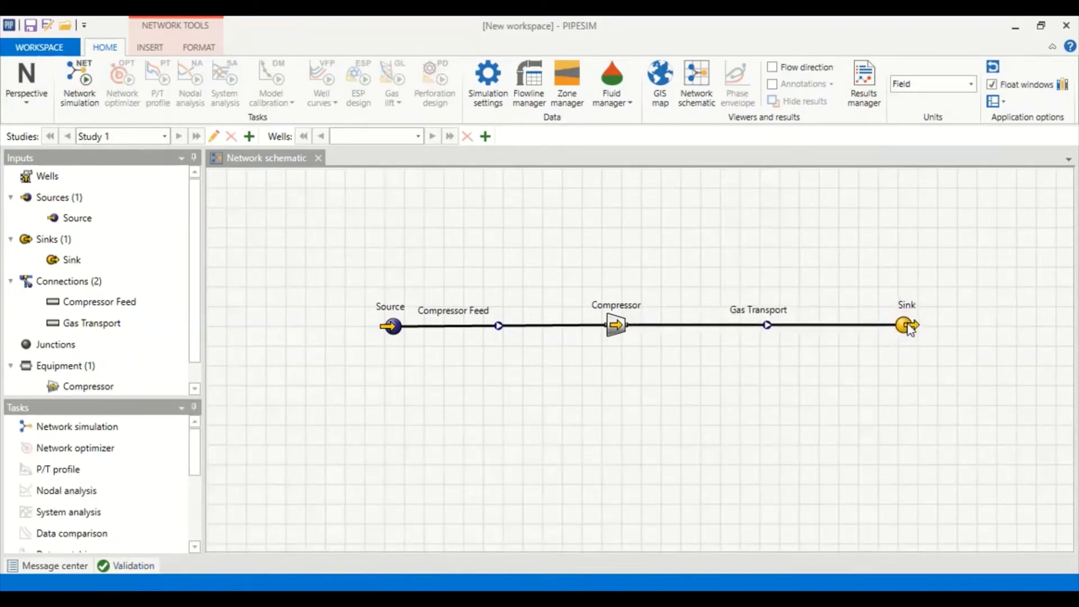
# Open the network simulation, set the sink's boundary pressure to 300 psia and run the simulation.
pyautogui.click(91, 102)
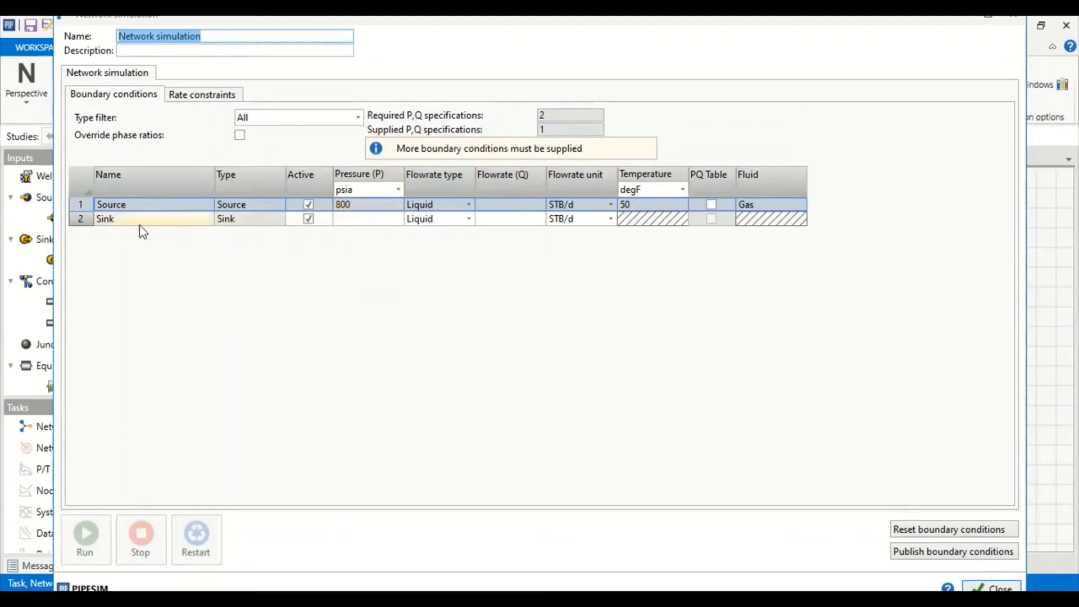
pyautogui.click(349, 221)
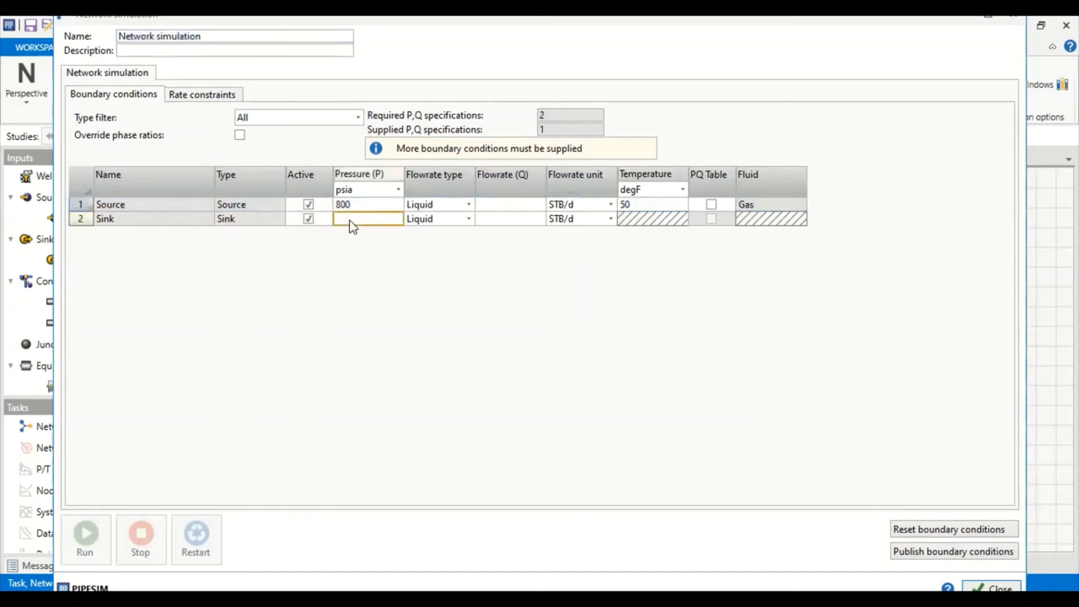
pyautogui.write('300')
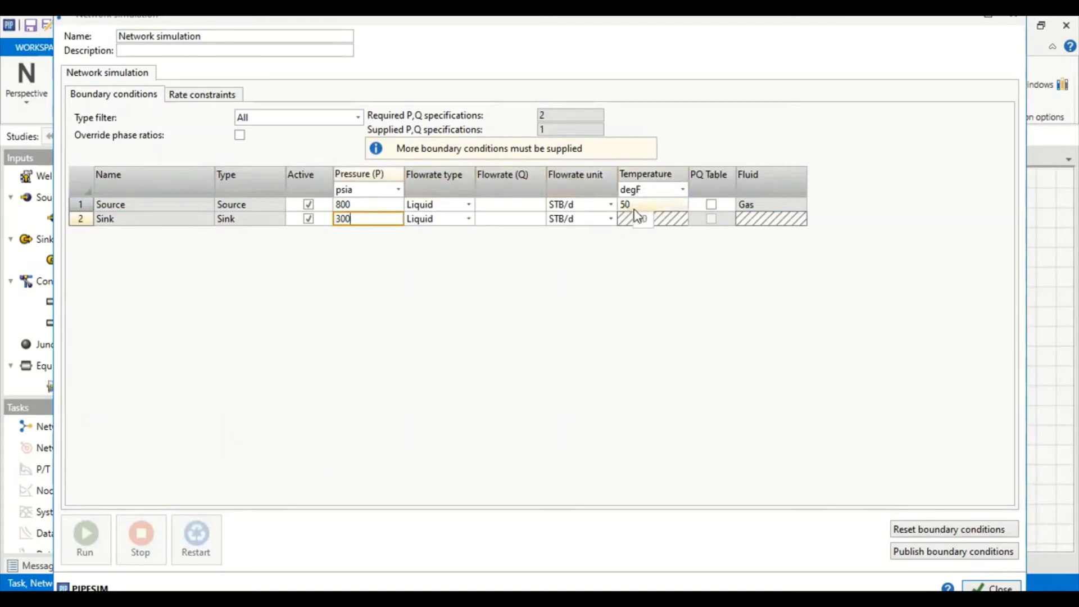
pyautogui.press('Return')
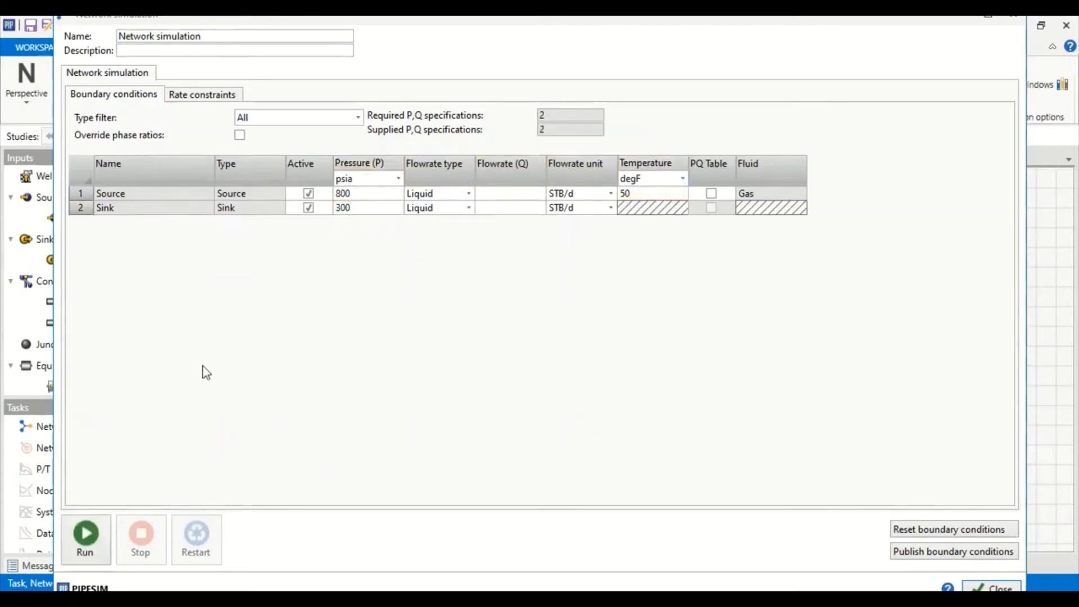
pyautogui.click(85, 538)
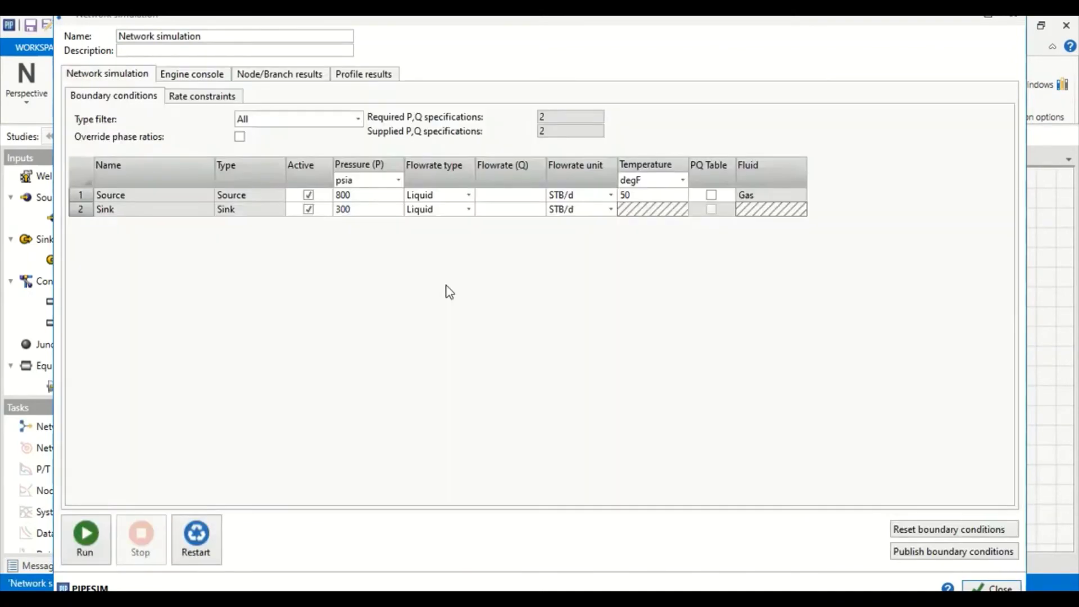
# Maximize the simulation window and review the engine console log and the node and branch results.
pyautogui.click(988, 17)
pyautogui.click(138, 88)
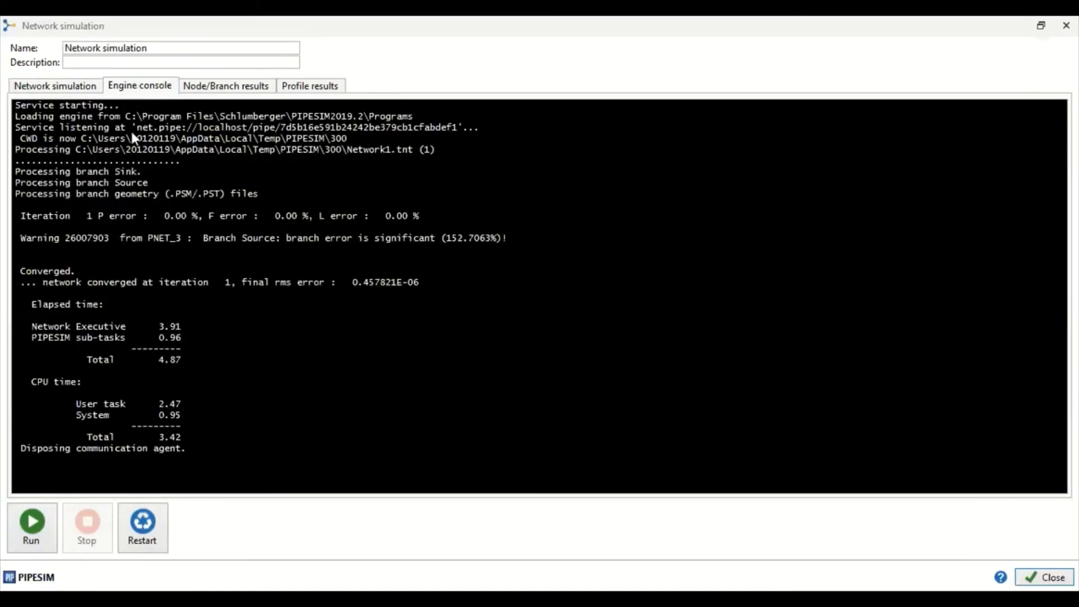
pyautogui.click(219, 84)
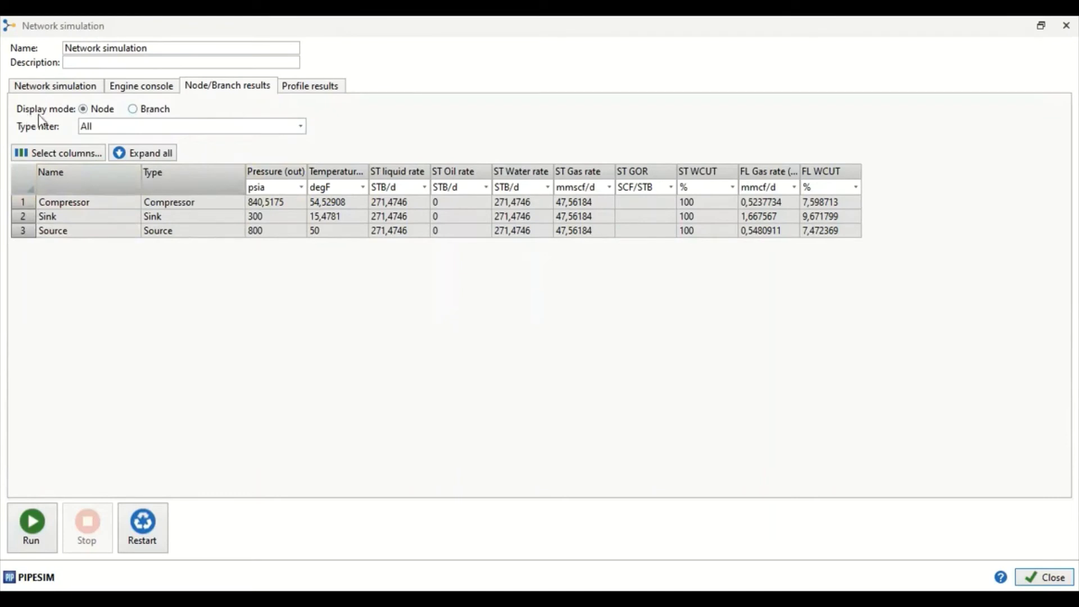
pyautogui.click(133, 109)
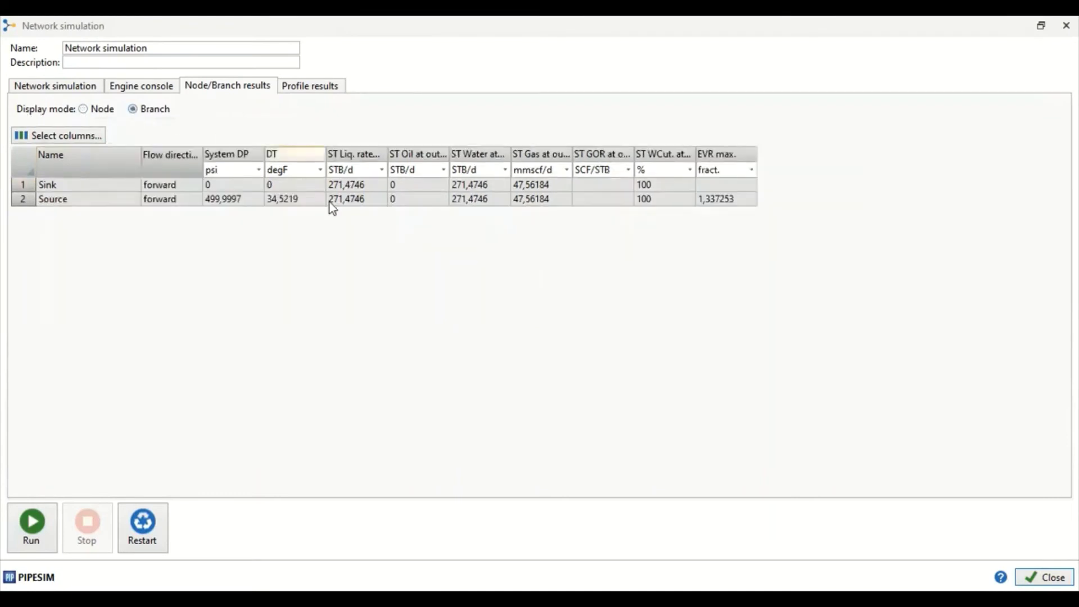
pyautogui.click(85, 109)
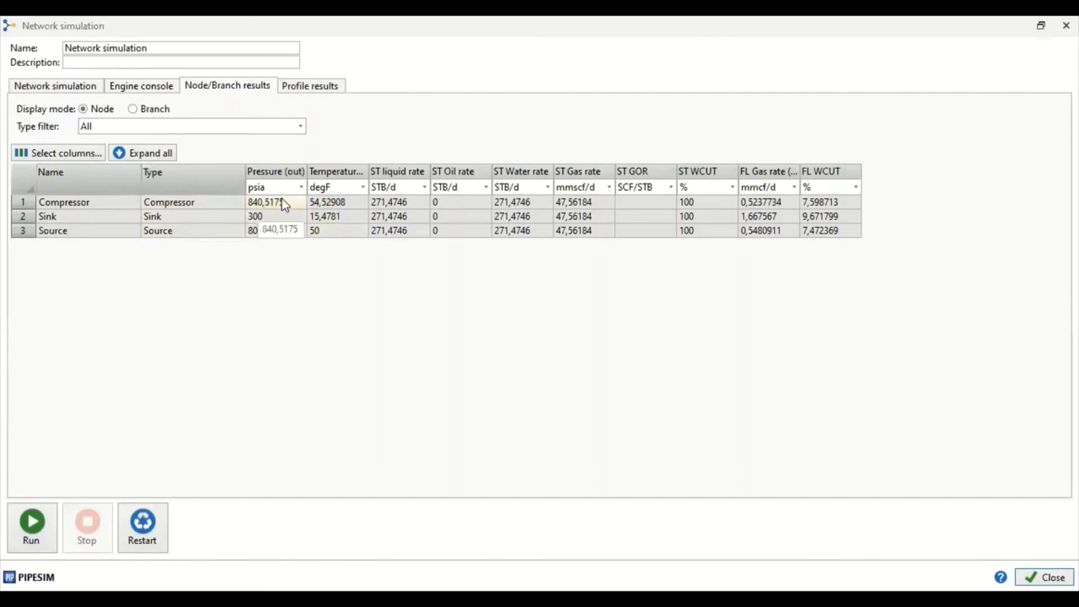
# Widen the node results columns and expand the details to examine the compressor, sink and source results.
pyautogui.moveTo(306, 171)
pyautogui.mouseDown()
pyautogui.moveTo(329, 171)
pyautogui.moveTo(320, 171)
pyautogui.mouseUp()
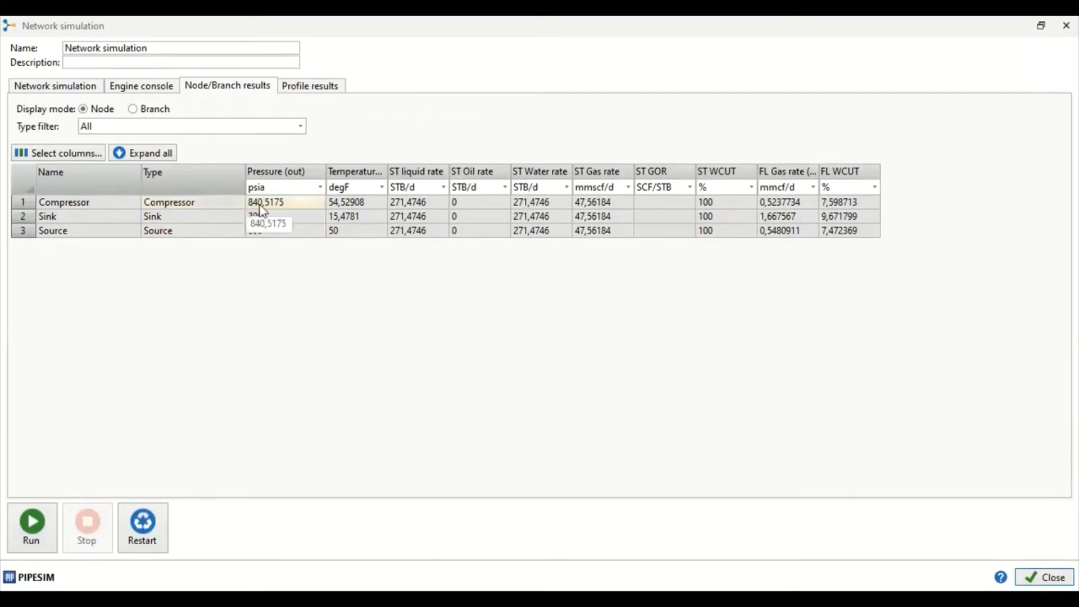
pyautogui.click(346, 199)
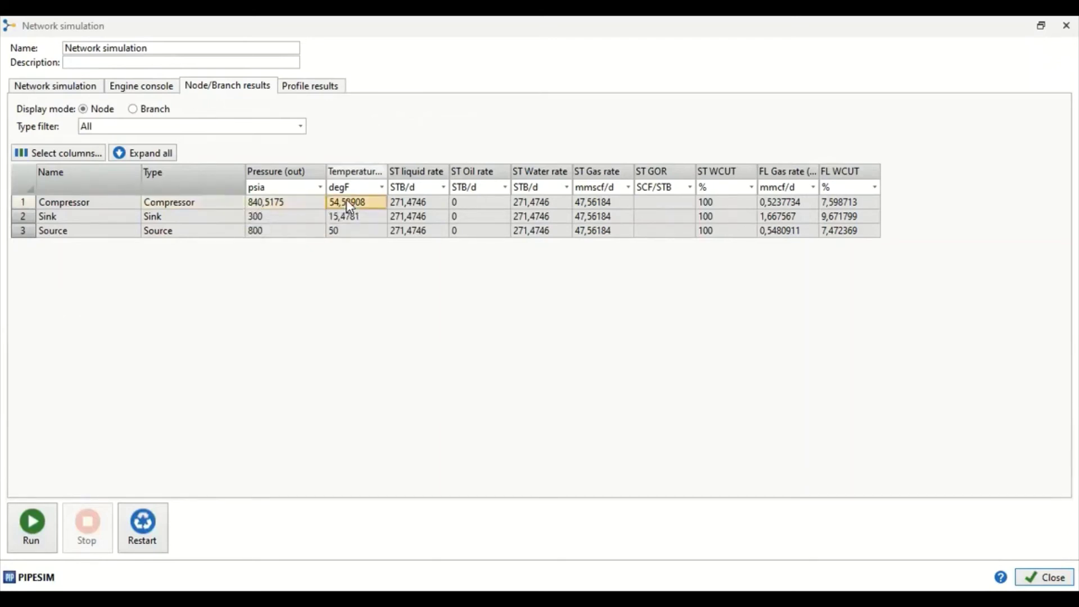
pyautogui.click(345, 217)
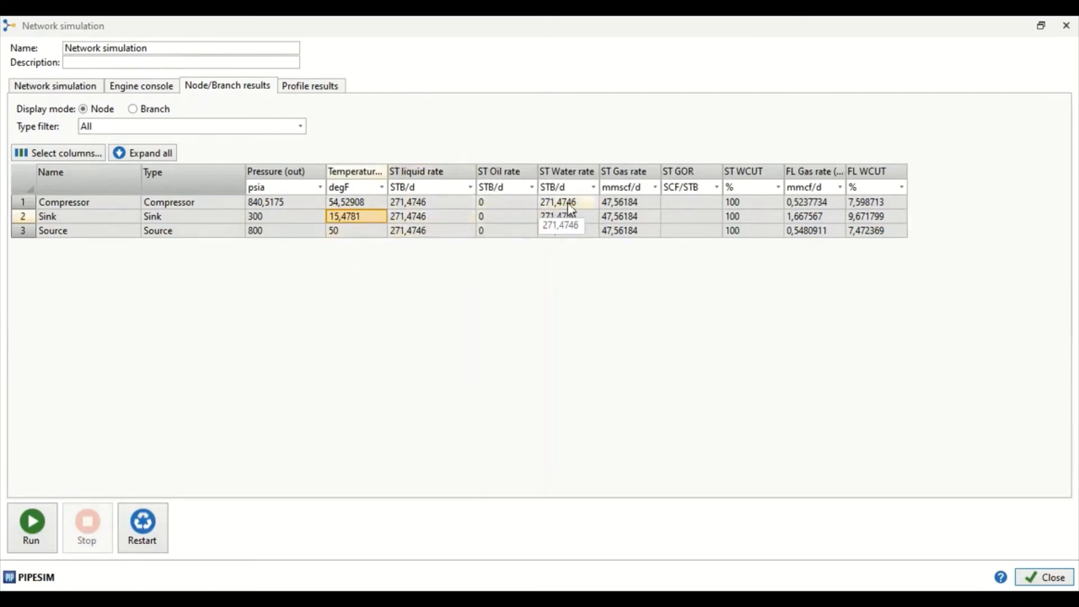
pyautogui.moveTo(598, 174); pyautogui.dragTo(686, 170)
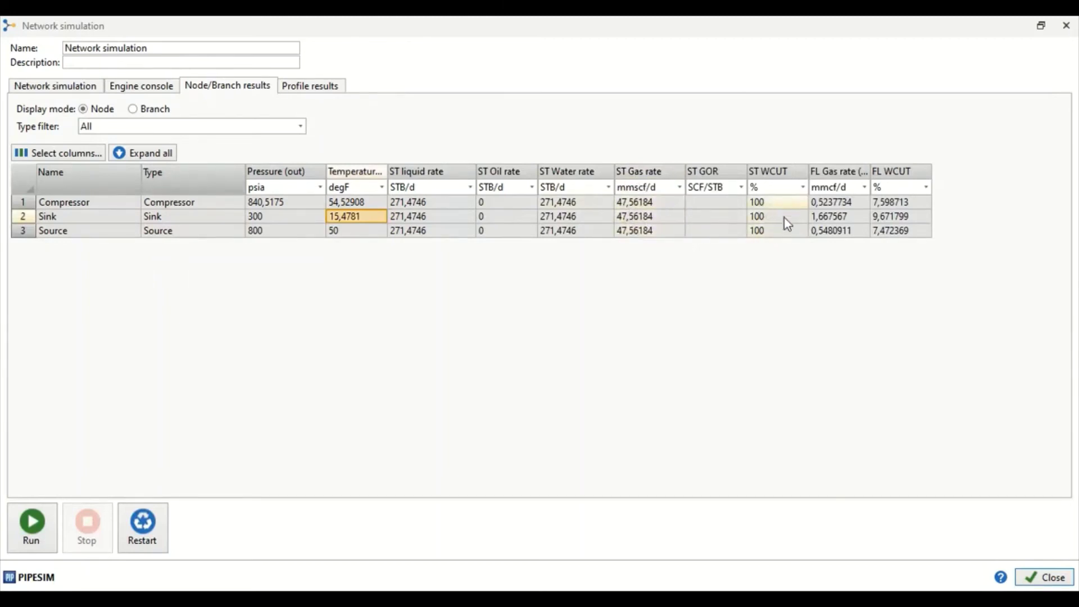
pyautogui.doubleClick(871, 174)
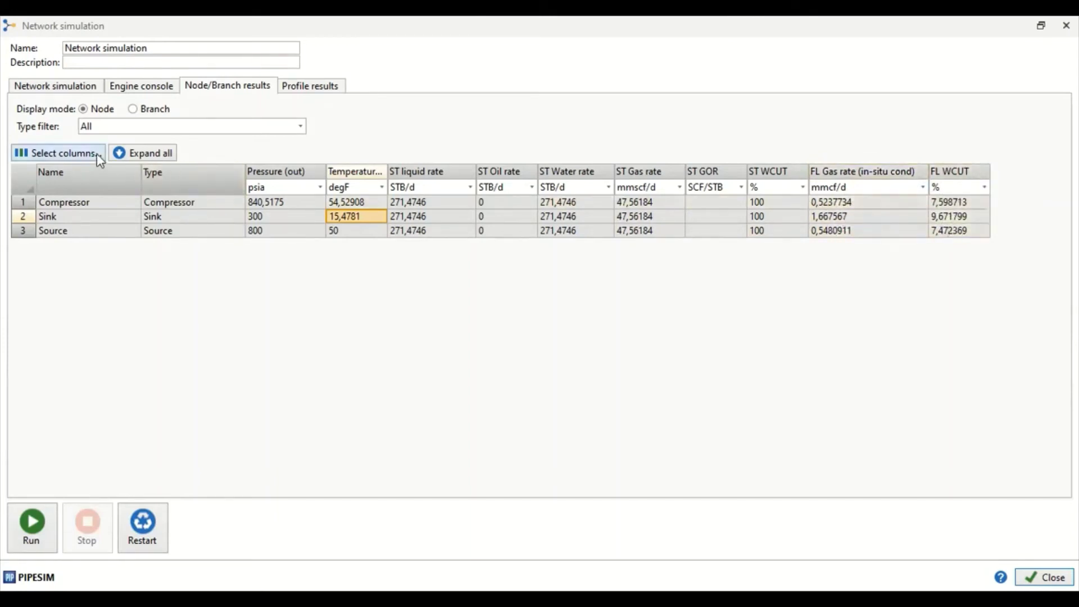
pyautogui.click(140, 153)
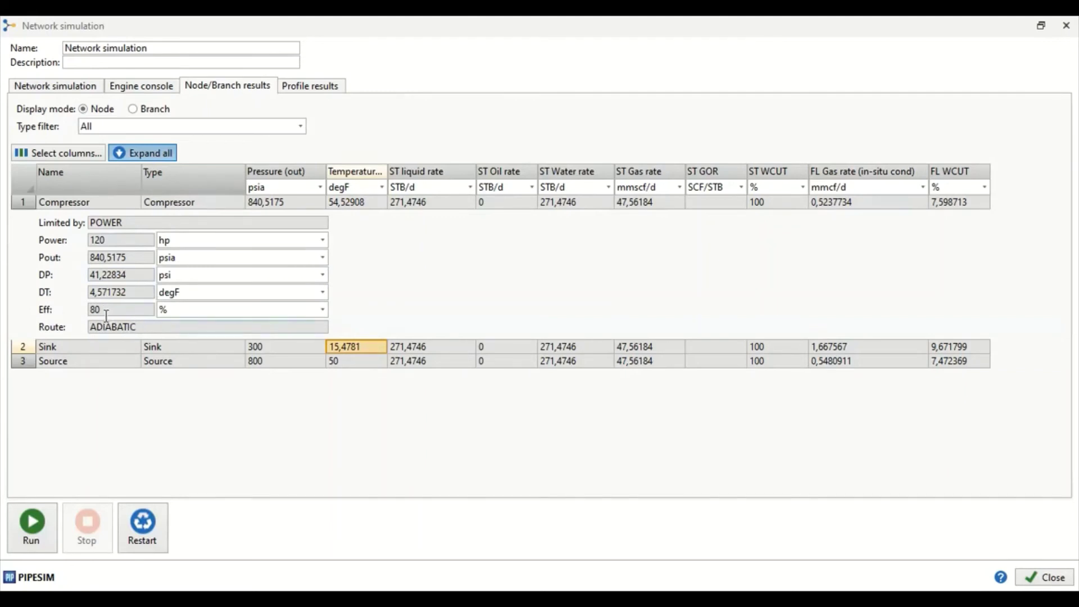
pyautogui.click(22, 346)
# Display the branch results and widen their columns to read the pressure drop, temperature difference and outlet rates.
pyautogui.click(139, 110)
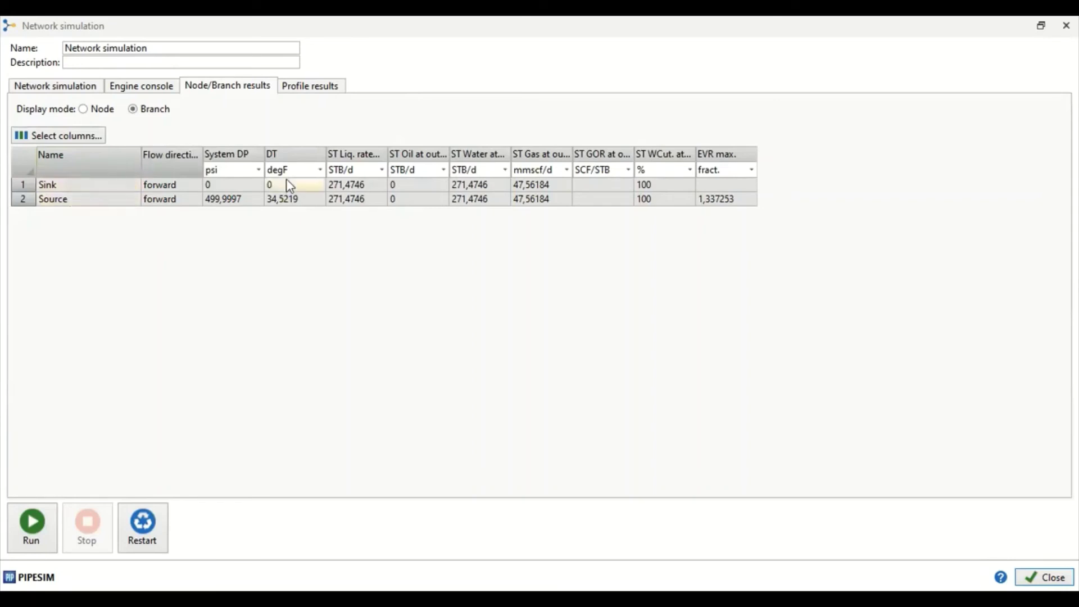
pyautogui.moveTo(265, 153); pyautogui.dragTo(279, 153)
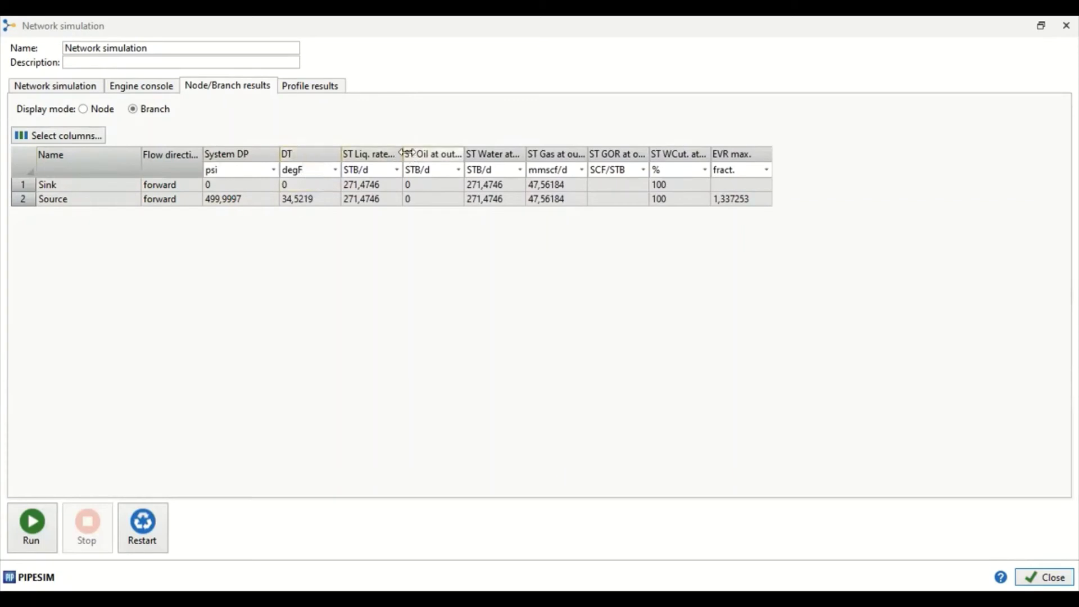
pyautogui.moveTo(403, 154); pyautogui.dragTo(787, 153)
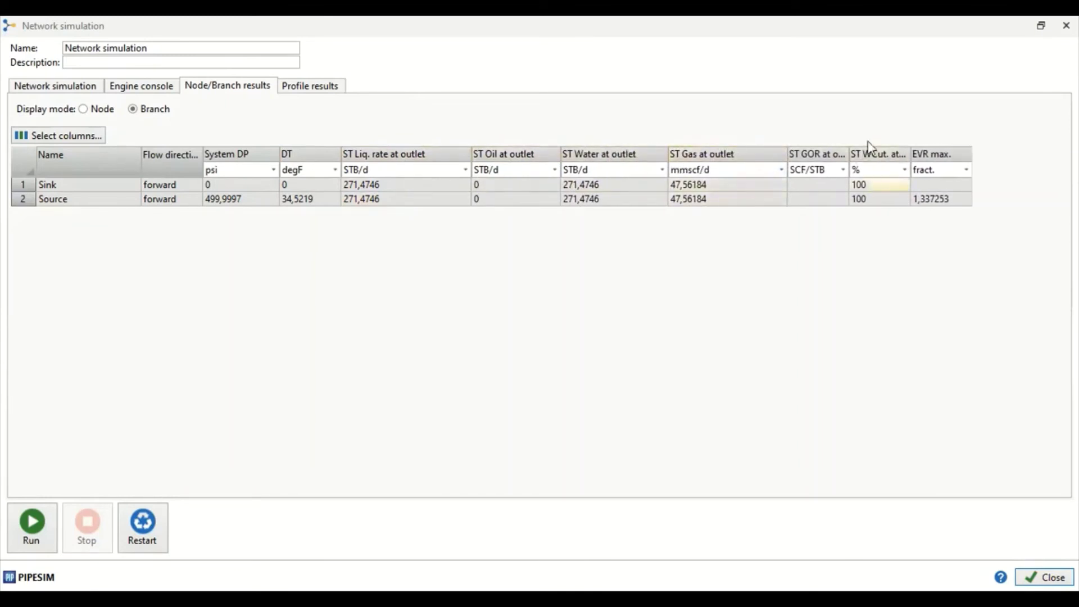
# Plot pressure against total distance for the Sink and Source branches, and examine the Source profile data as a table.
pyautogui.click(320, 90)
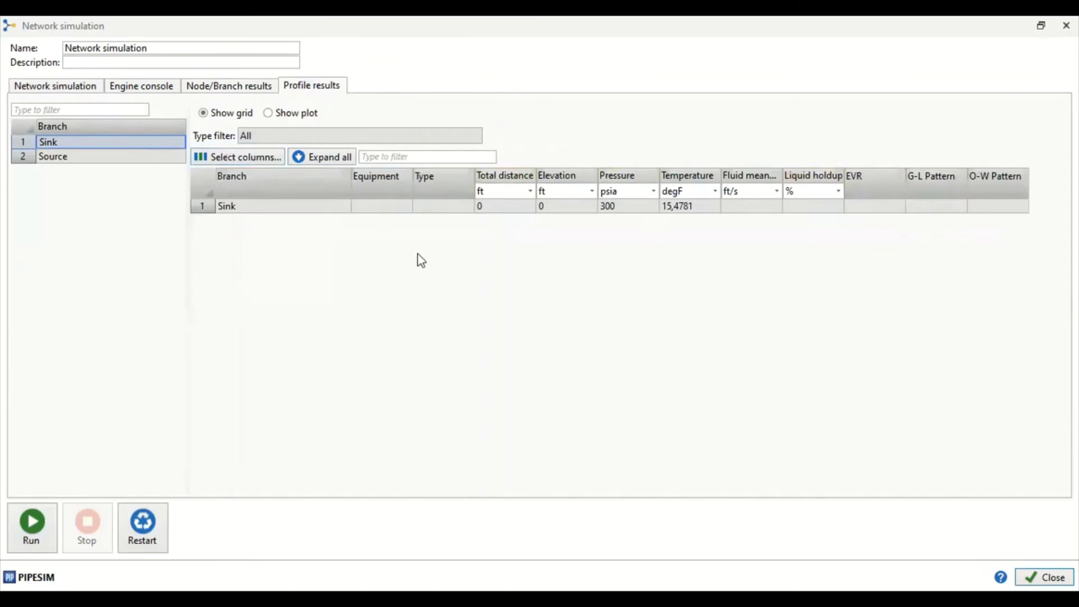
pyautogui.click(274, 113)
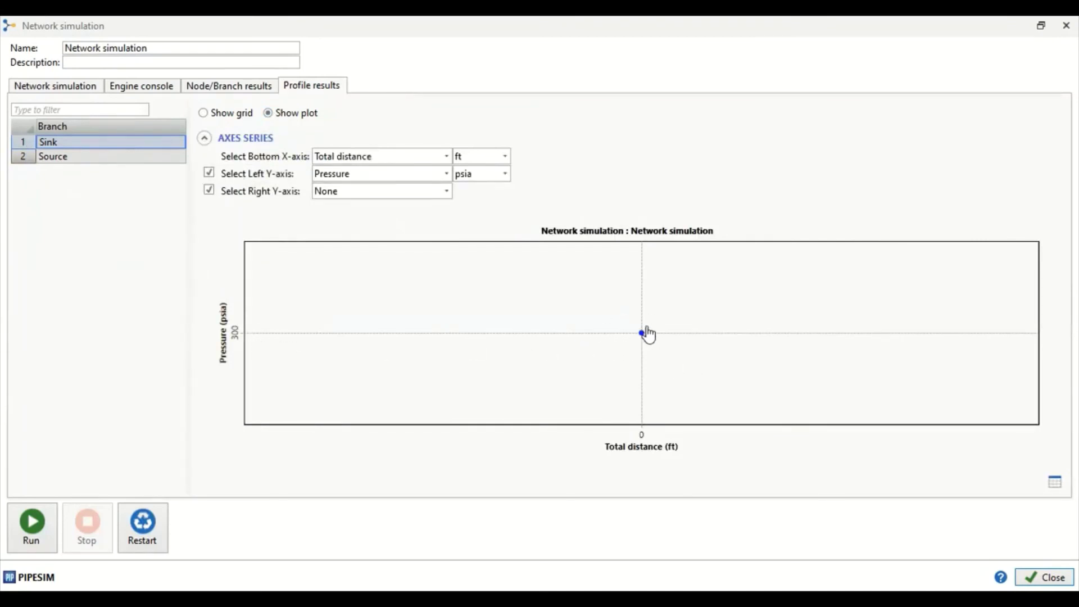
pyautogui.click(27, 163)
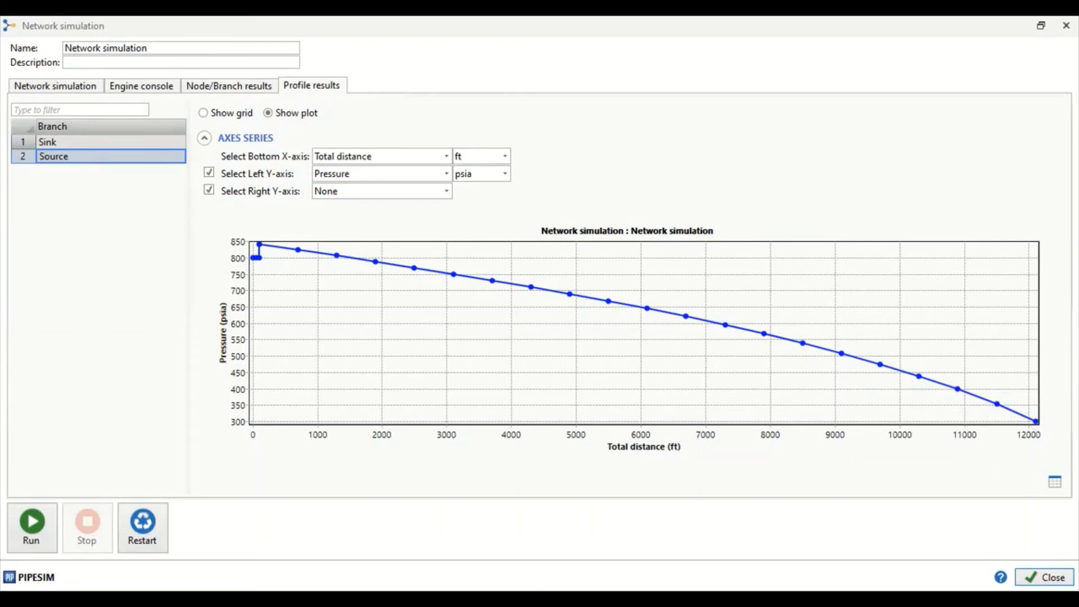
pyautogui.click(1055, 482)
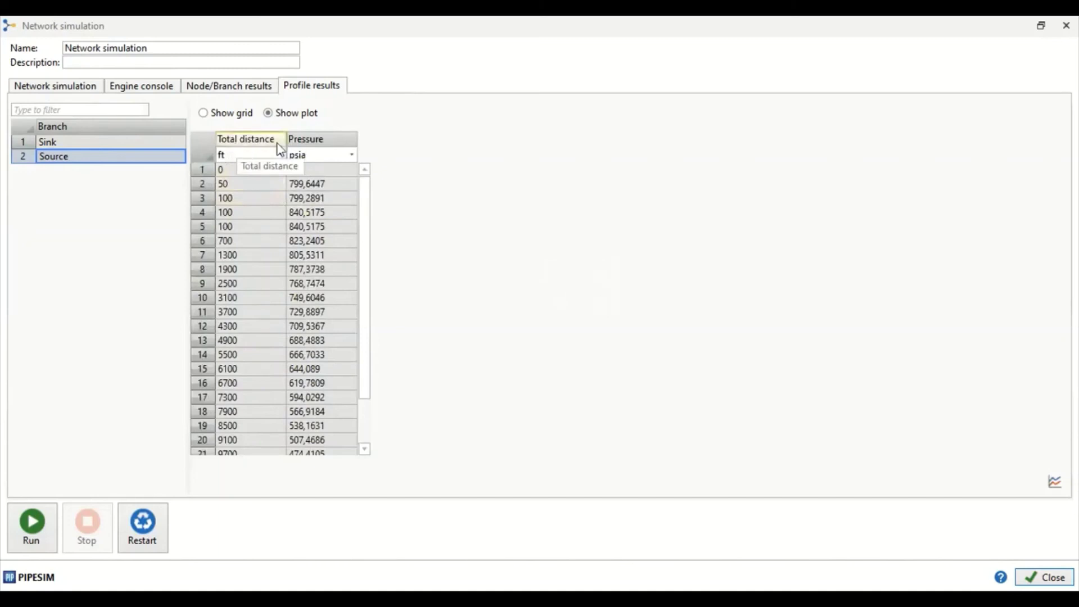
pyautogui.scroll(-2, 372, 225)
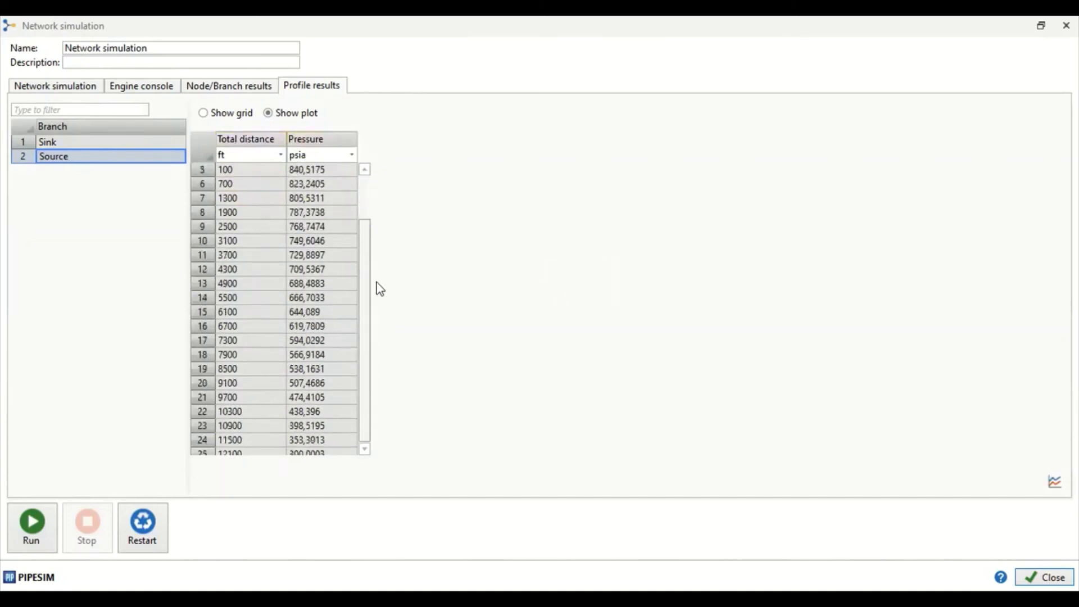
# Switch the Source profile results from the data table back to the plot and close the network simulation.
pyautogui.scroll(2, 376, 225)
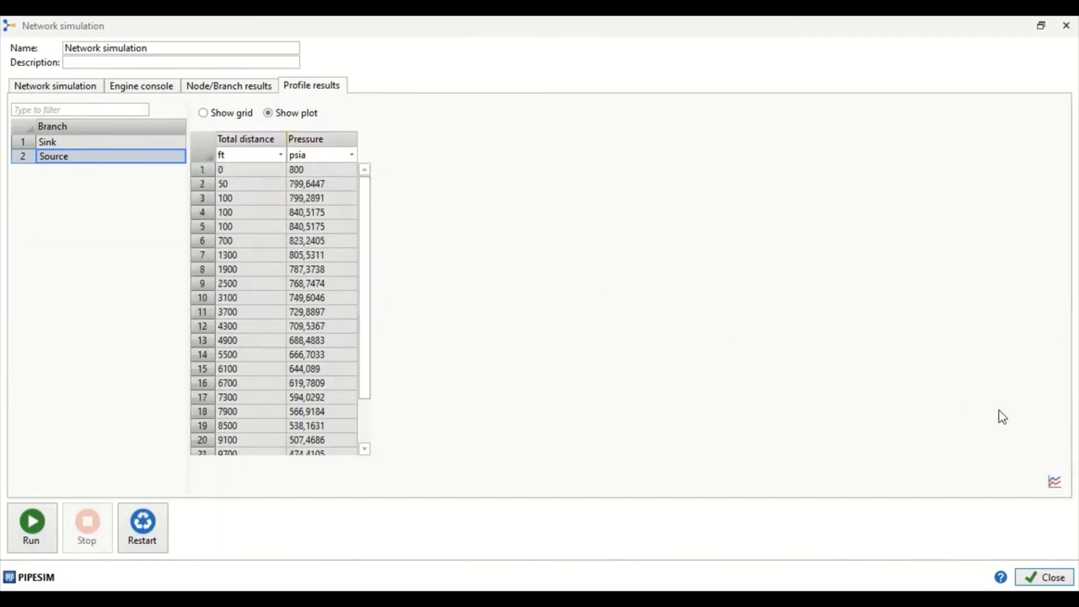
pyautogui.click(1054, 482)
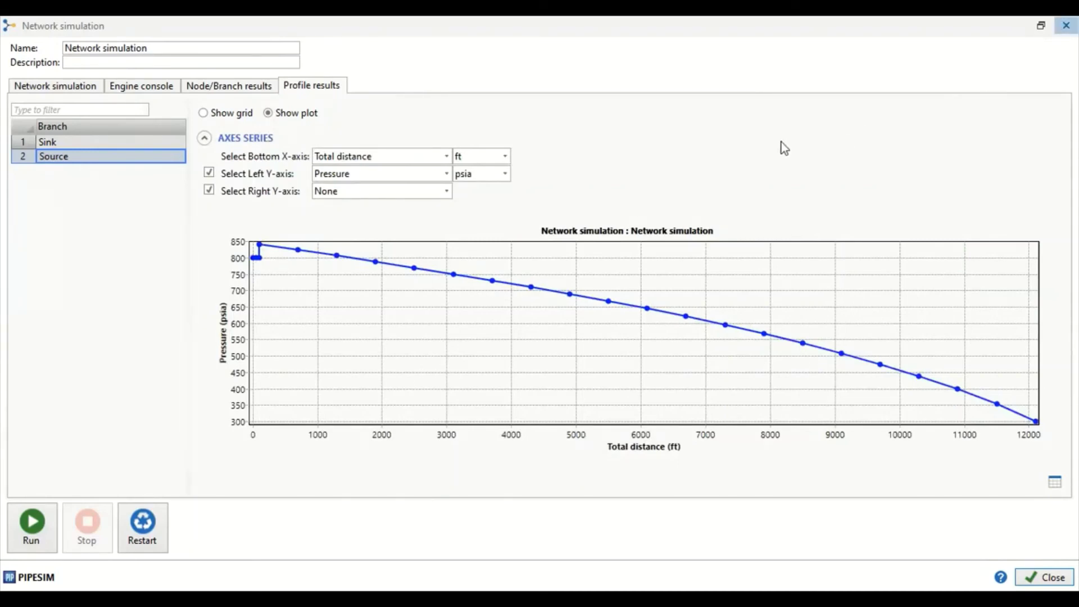
pyautogui.press('Escape')
# Start a P/T profile task from the Source with pressure vs. total distance as the default profile plot.
pyautogui.click(106, 220)
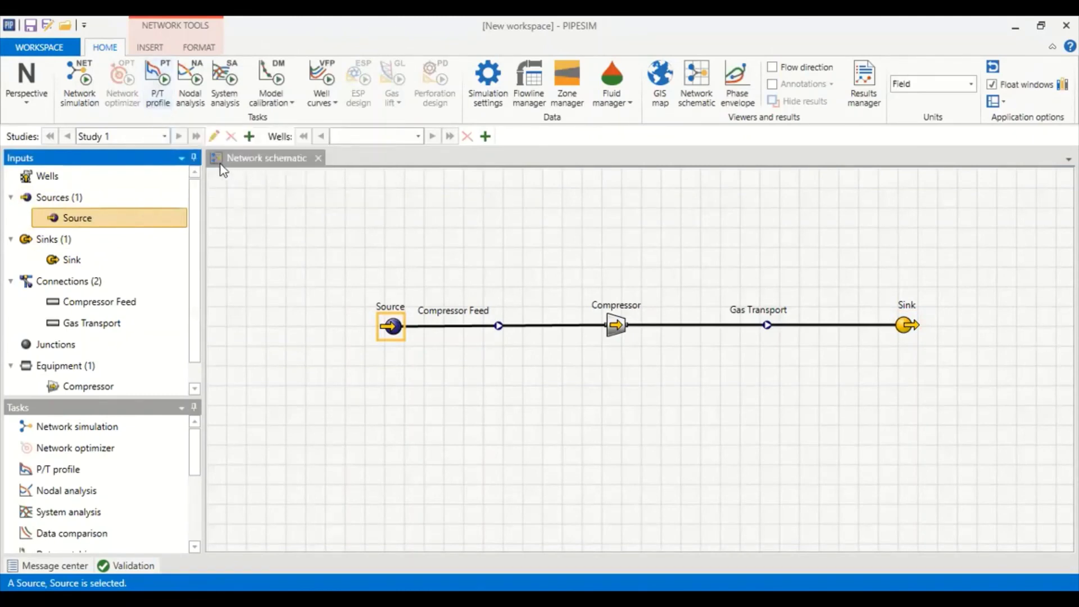
pyautogui.click(156, 87)
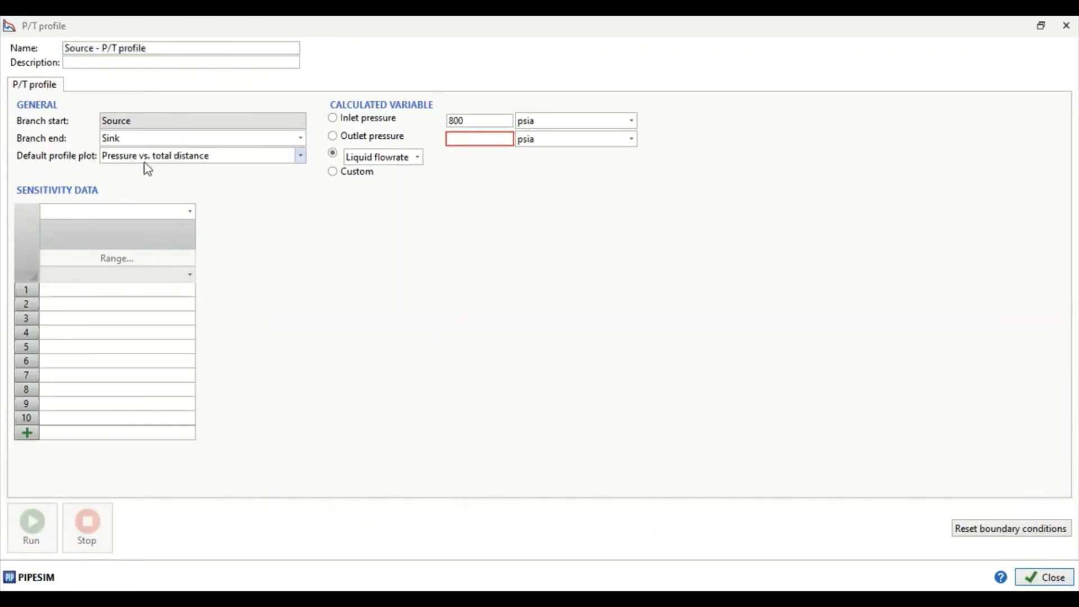
pyautogui.click(174, 162)
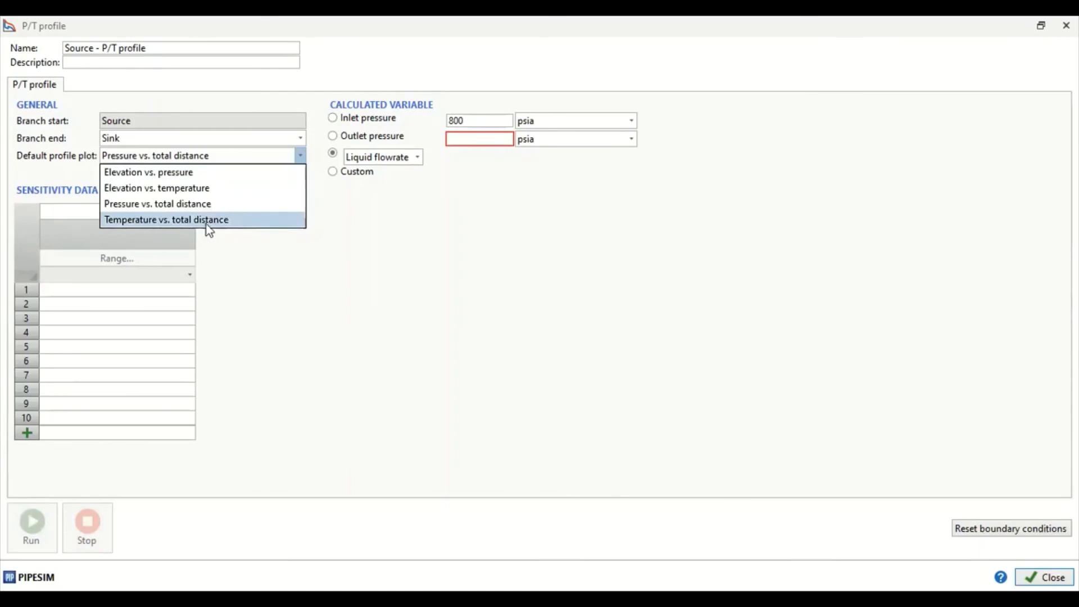
pyautogui.click(181, 210)
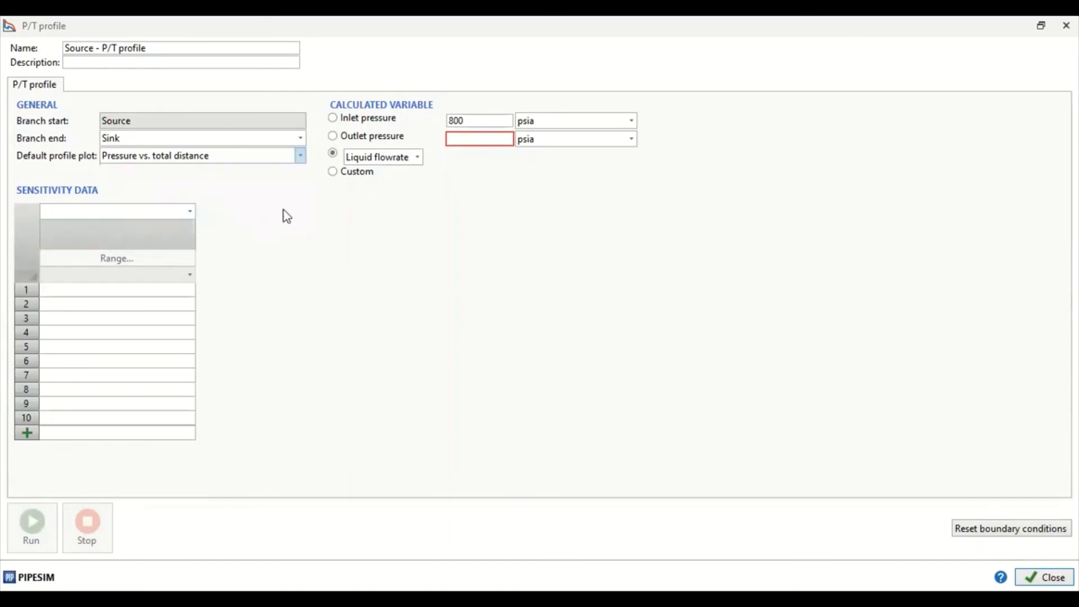
# Set the P/T profile's outlet pressure to 300 psia and choose gas flowrate as the calculated variable.
pyautogui.click(475, 138)
pyautogui.write('300')
pyautogui.click(409, 158)
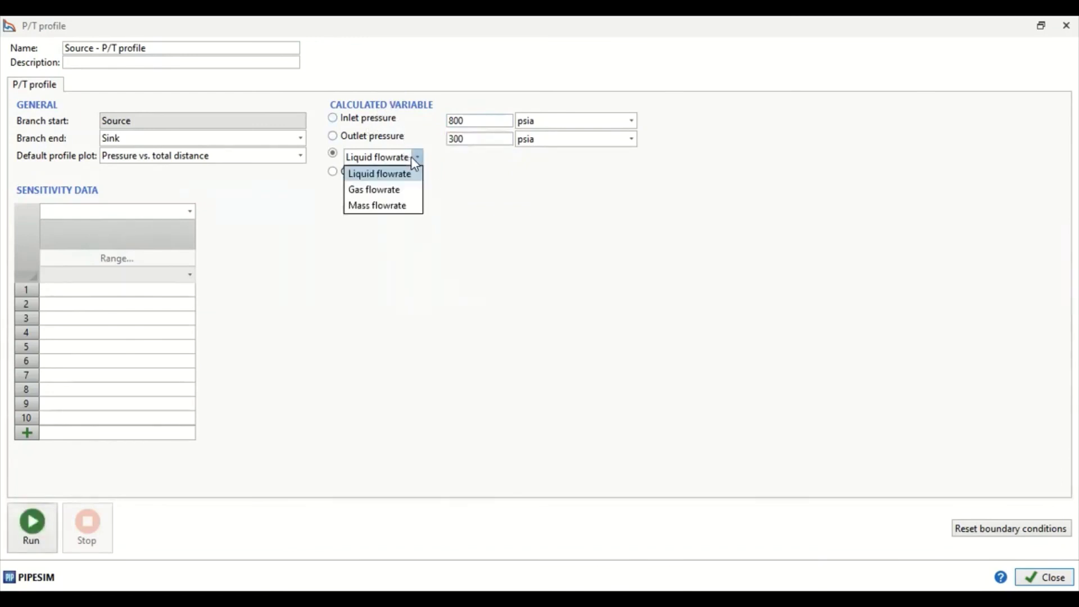
pyautogui.click(389, 191)
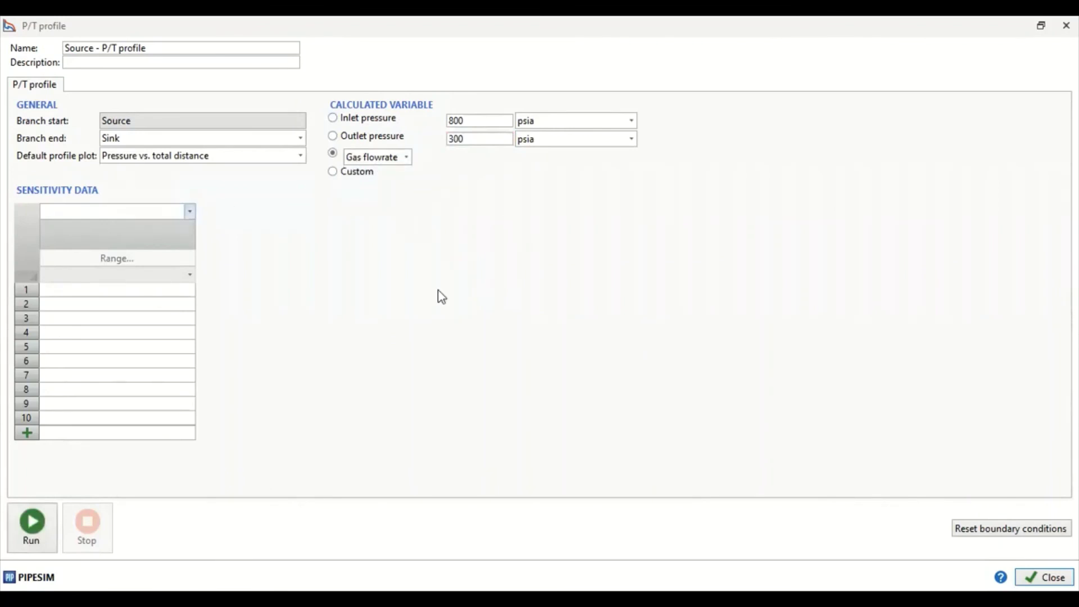
# Define the Source pressure as the sensitivity variable with values of 600, 800 and 1000 psia.
pyautogui.click(158, 214)
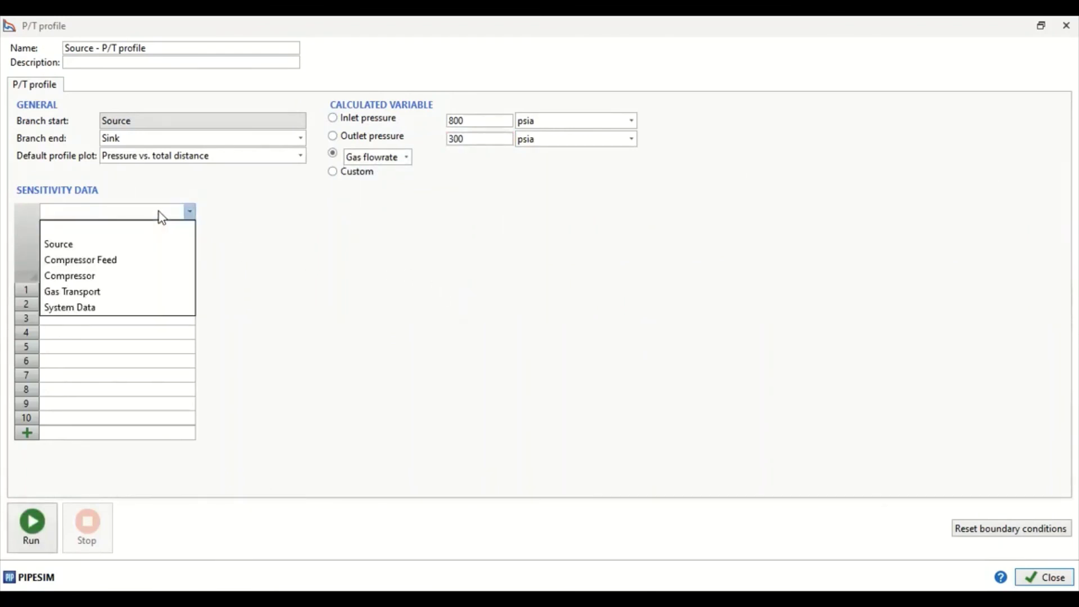
pyautogui.click(79, 245)
pyautogui.click(166, 231)
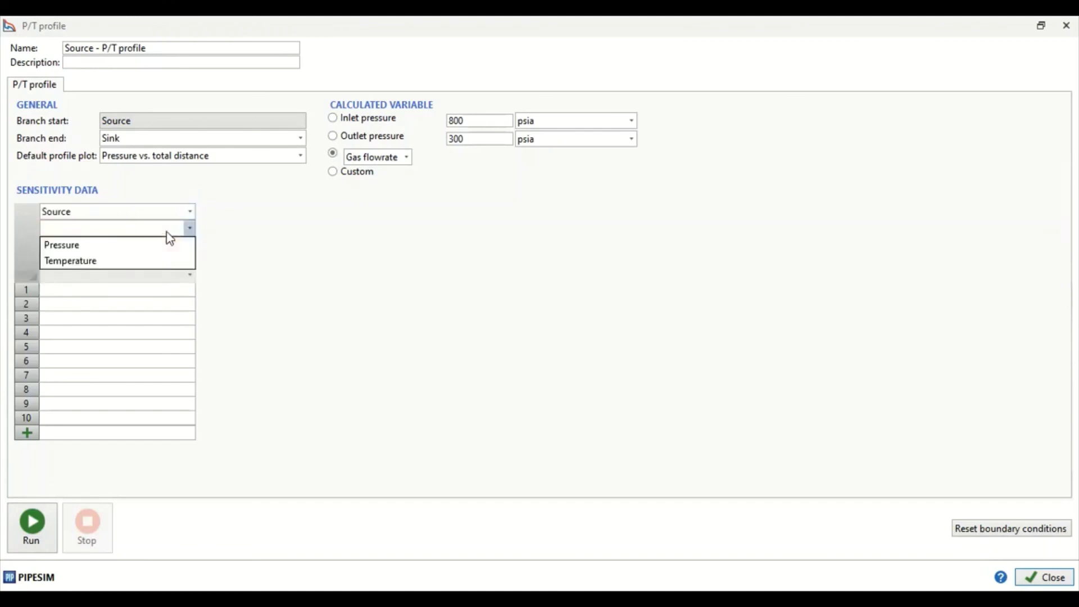
pyautogui.click(87, 251)
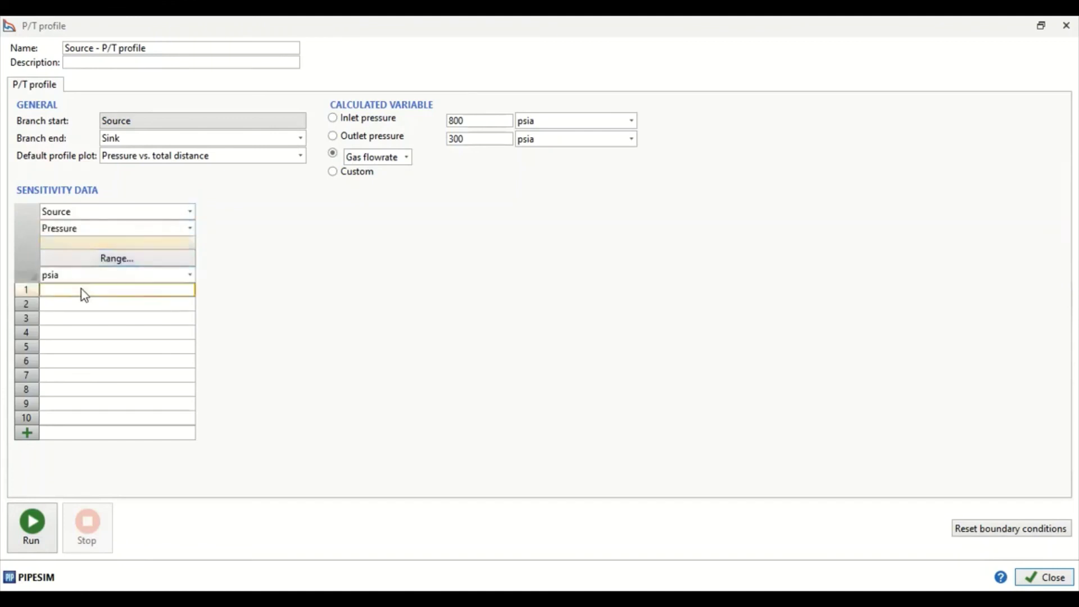
pyautogui.write('600')
pyautogui.click(56, 303)
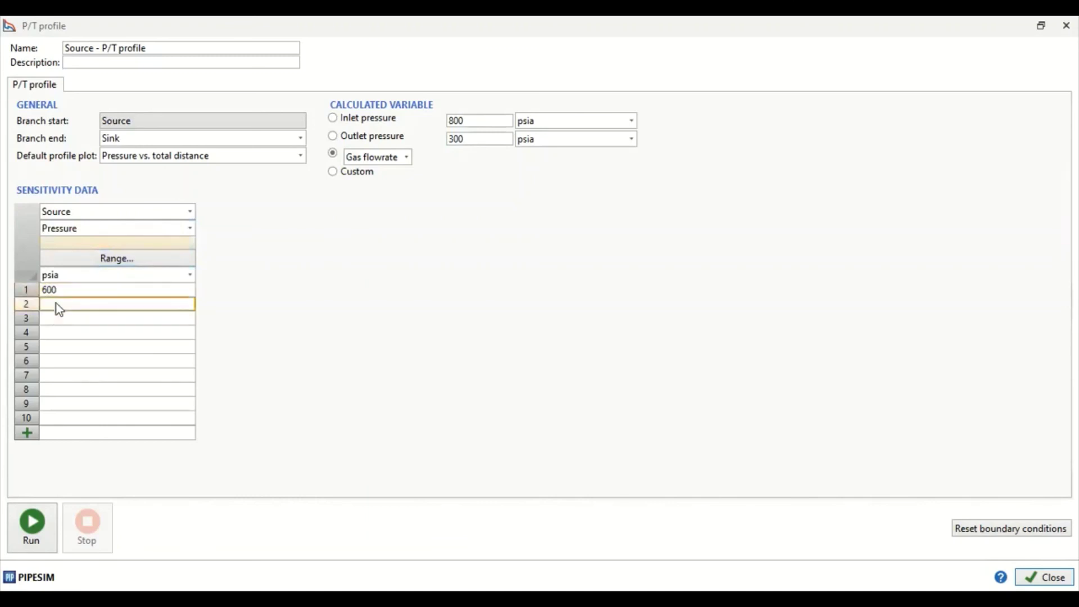
pyautogui.write('800')
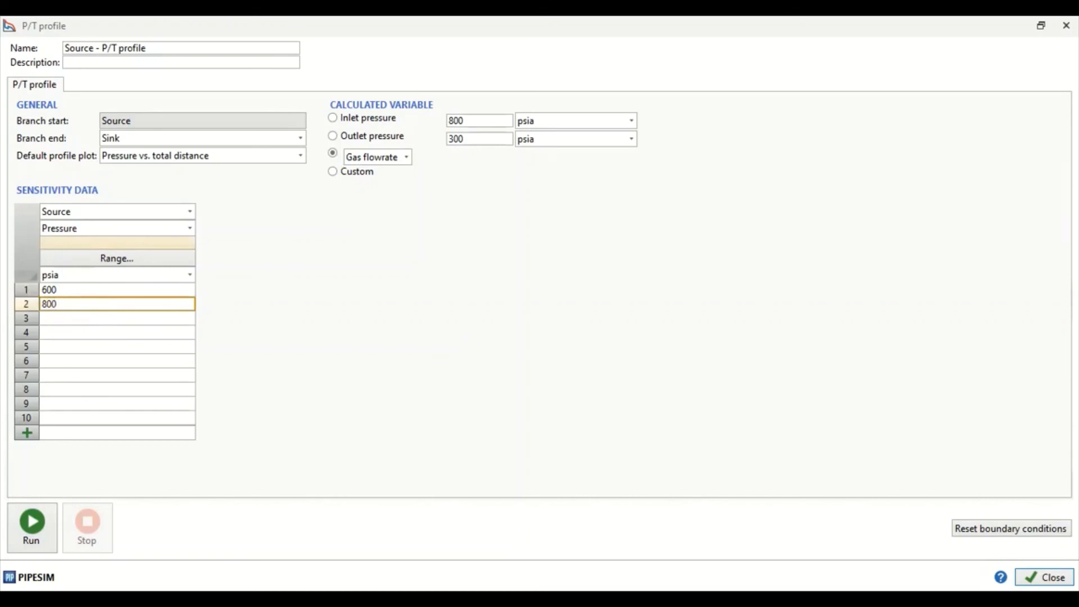
pyautogui.click(53, 318)
pyautogui.write('1000')
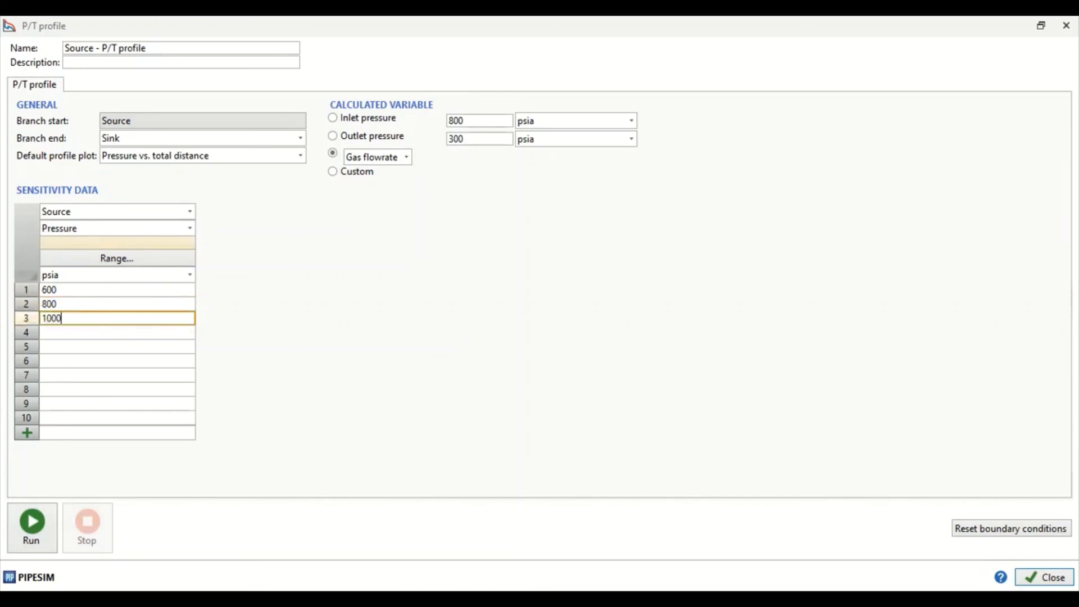
pyautogui.click(221, 315)
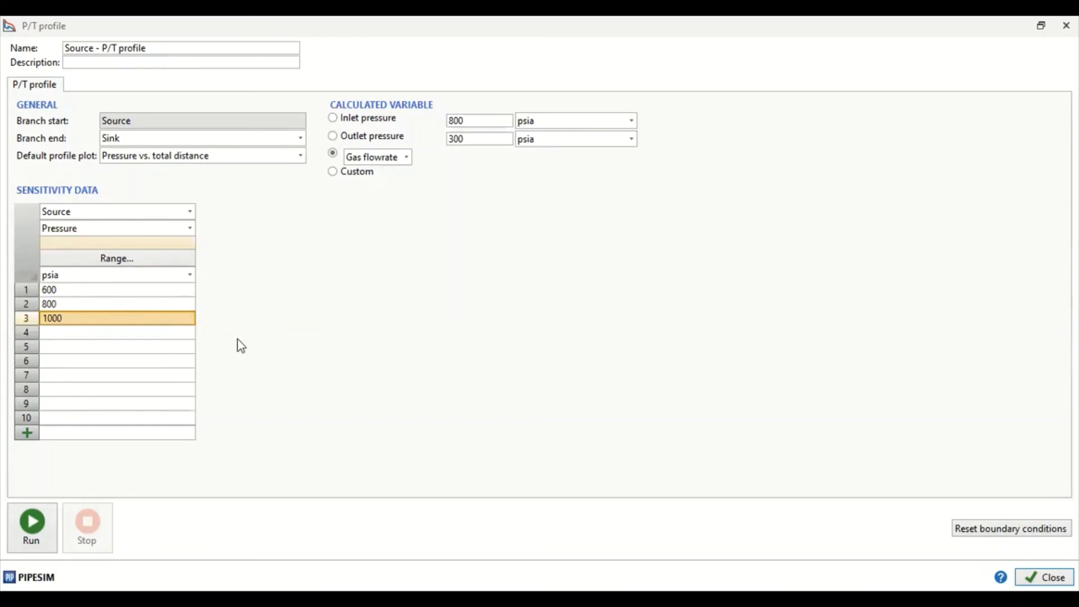
# Run the P/T profile, examine the pressure profiles of the three source pressure cases and close the task window.
pyautogui.click(34, 540)
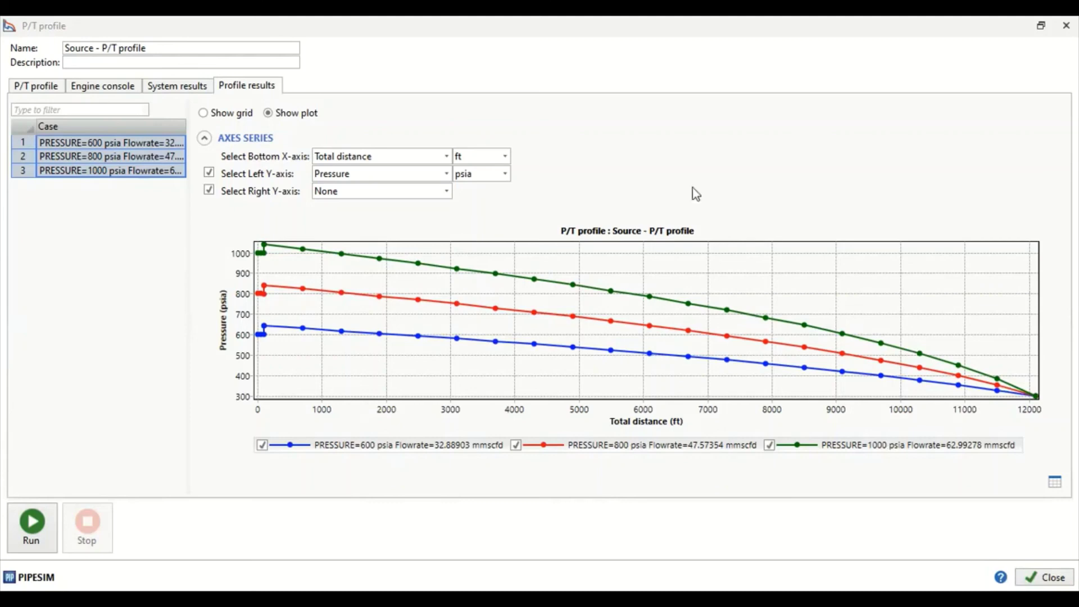
pyautogui.press('super+Down')
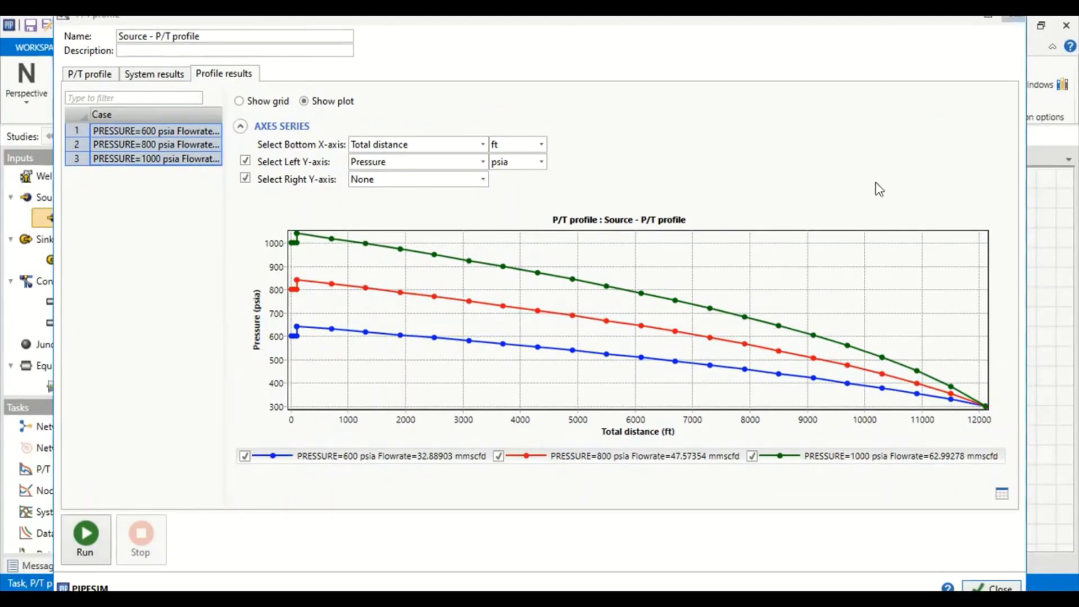
pyautogui.press('super+Down')
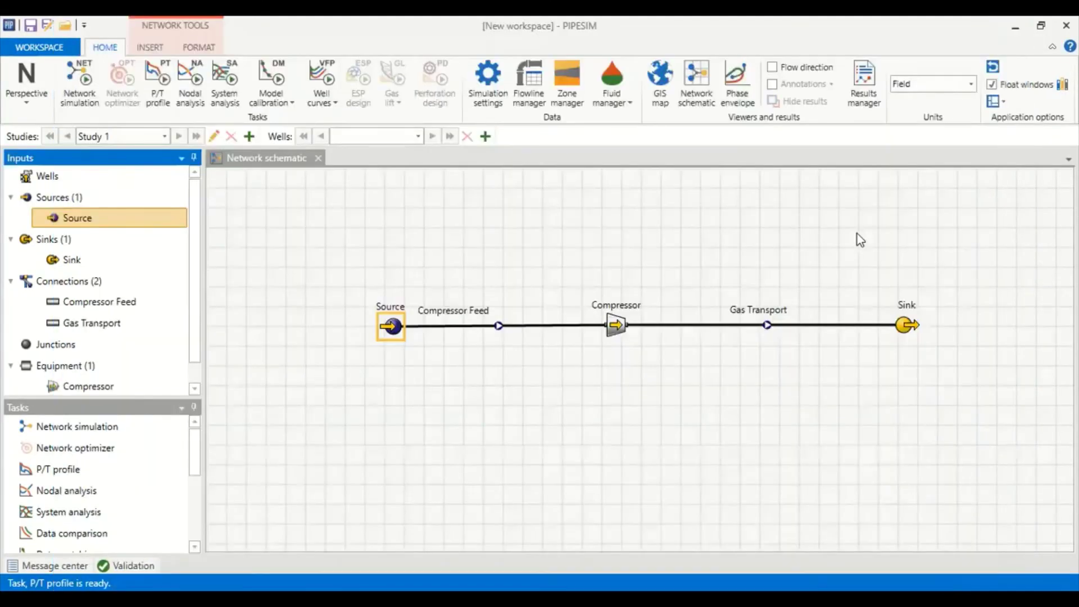